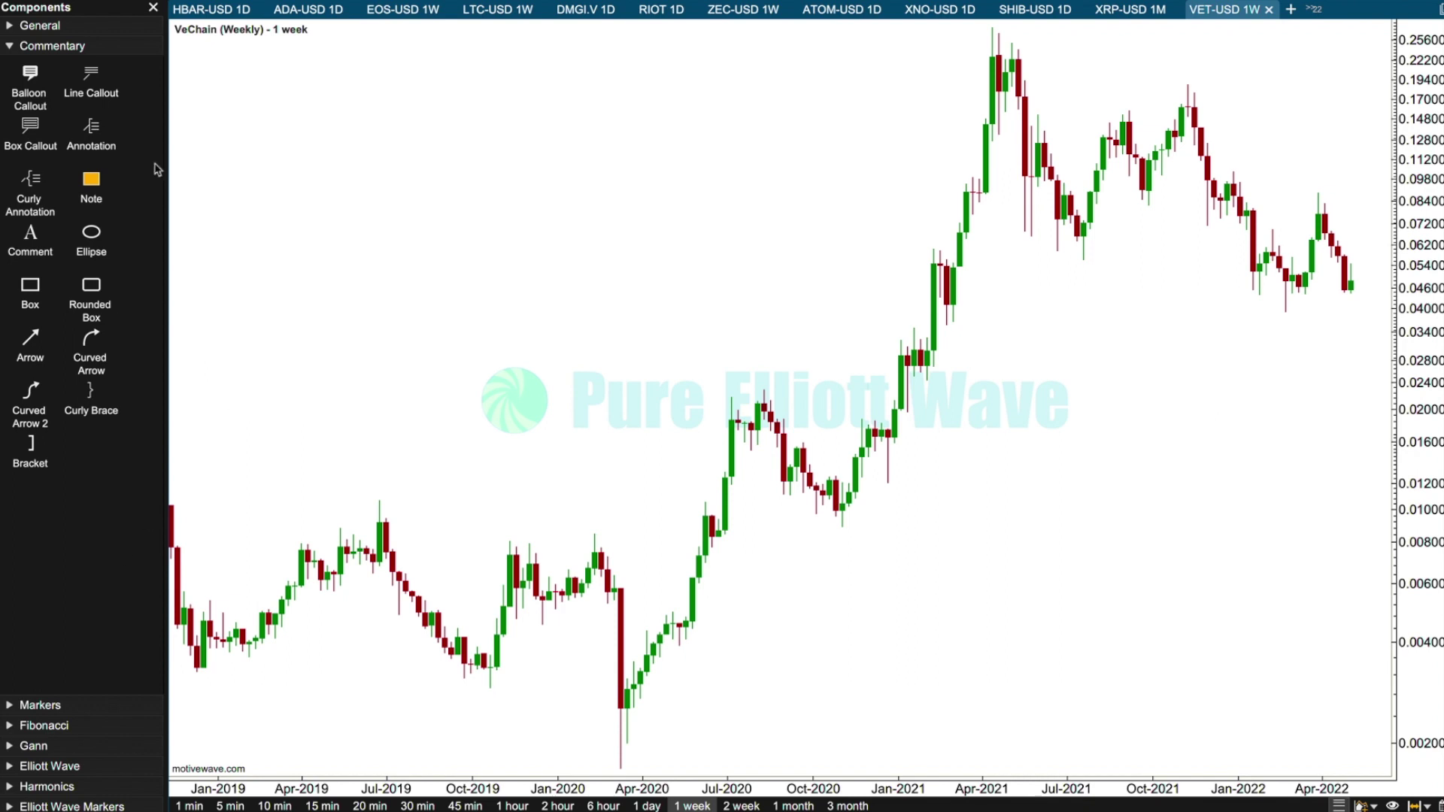
Switch the VeChain weekly chart from semi-log to linear price scaling and bring its 2018 start into view
left_click_drag(368, 461, 666, 461)
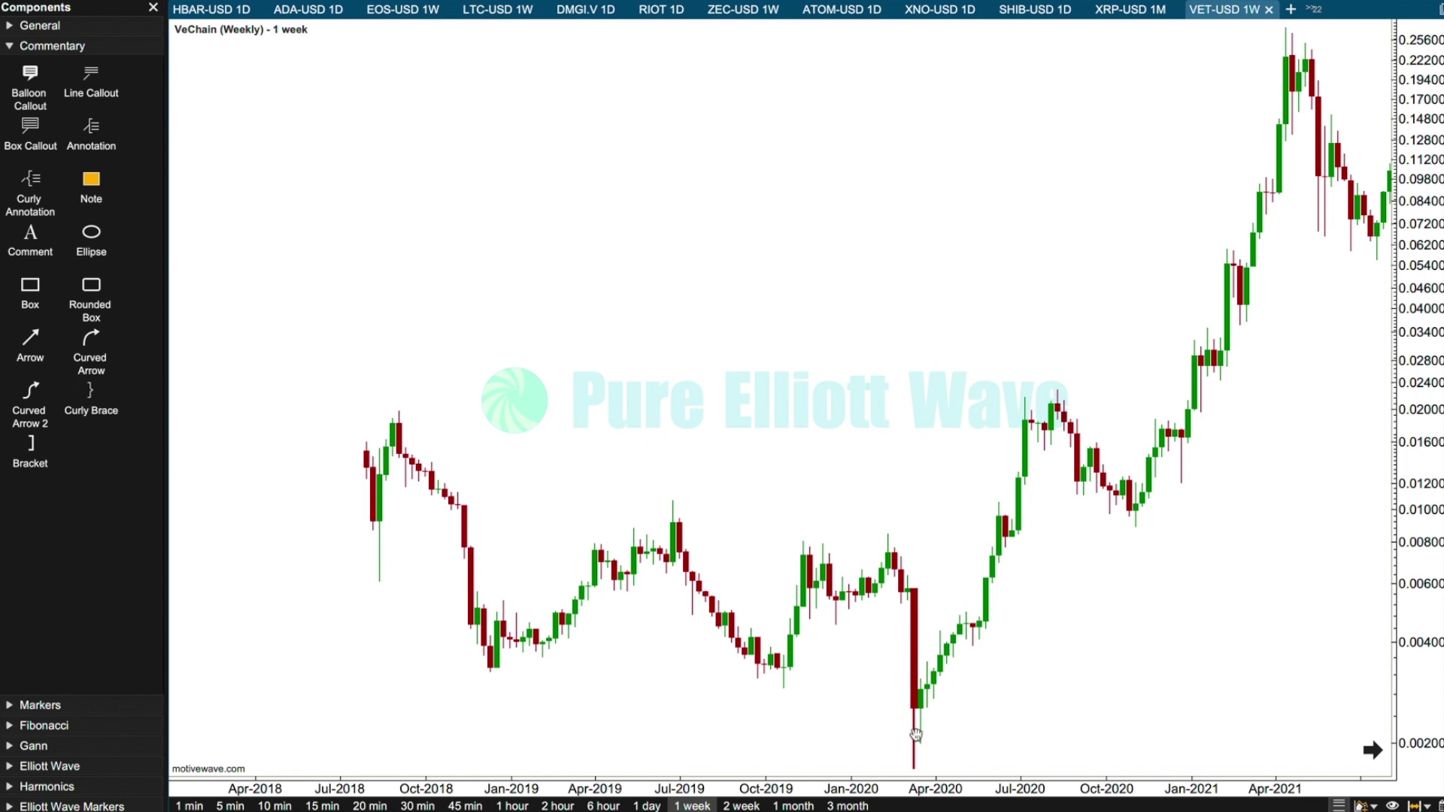
left_click_drag(974, 341, 680, 337)
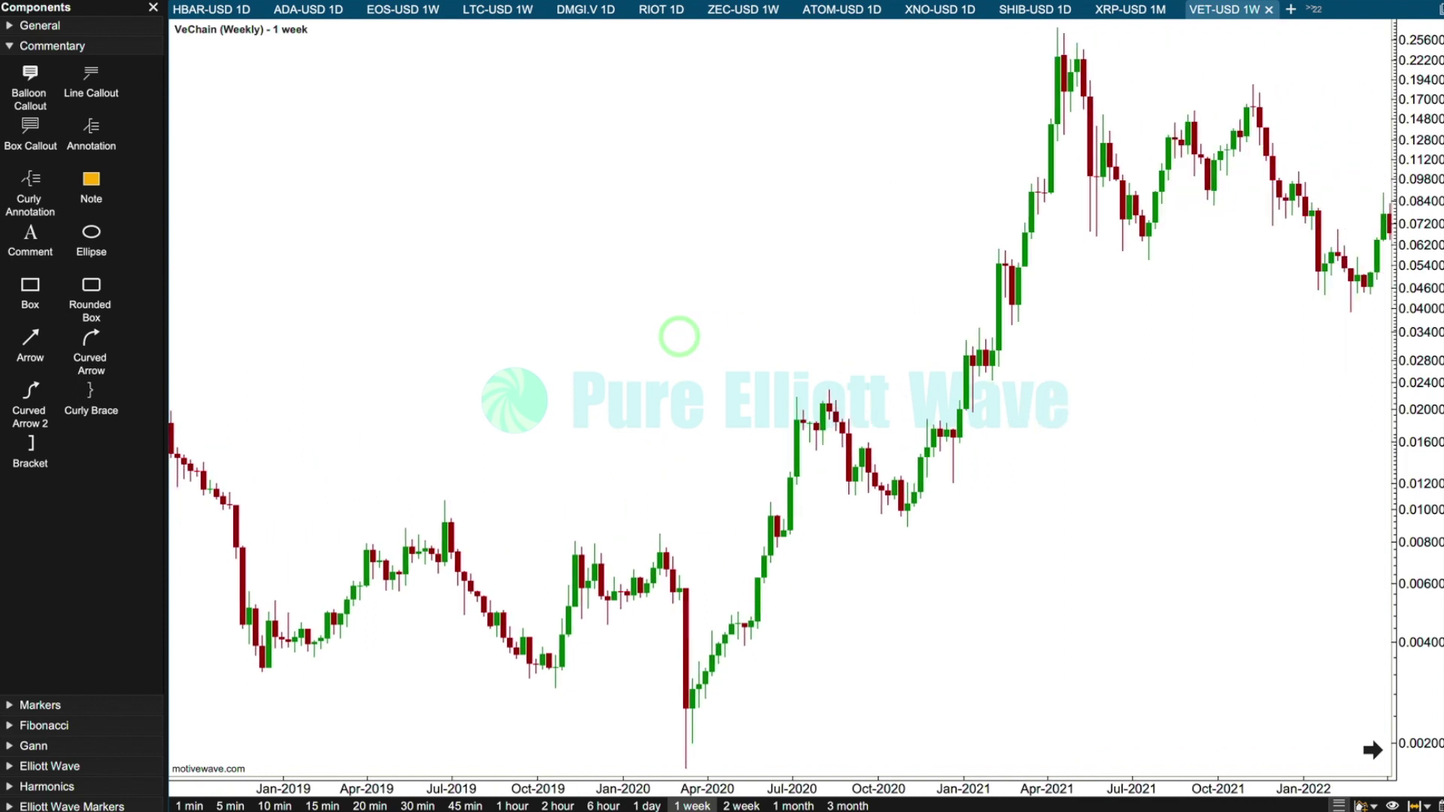
right_click(177, 30)
left_click(213, 20)
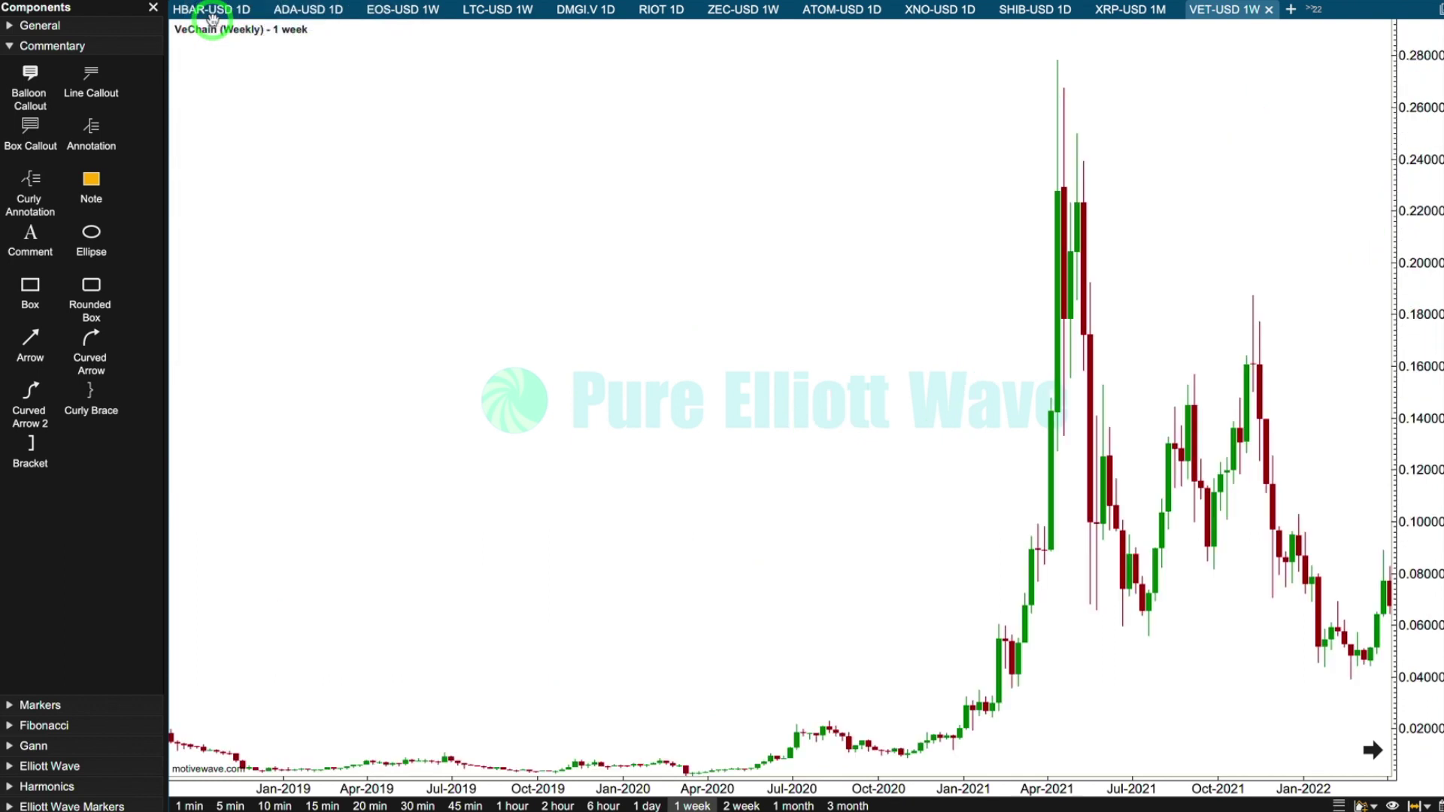
left_click_drag(337, 197, 581, 250)
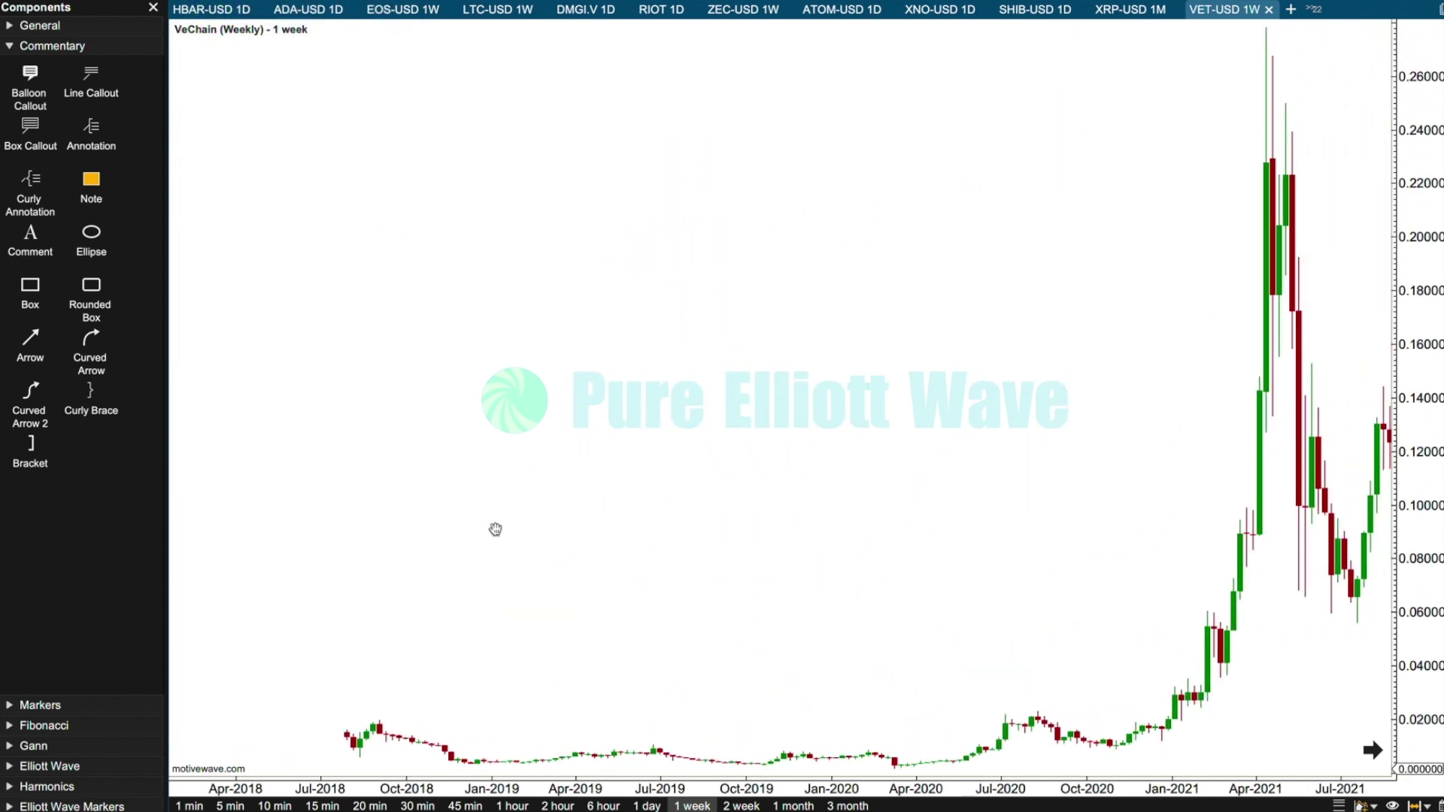
Examine the shape of the price growth from late 2018 to the April 2021 peak on the linear scale
left_click(518, 722)
left_click(693, 720)
left_click(890, 709)
left_click(1059, 659)
left_click(1129, 579)
left_click(1196, 343)
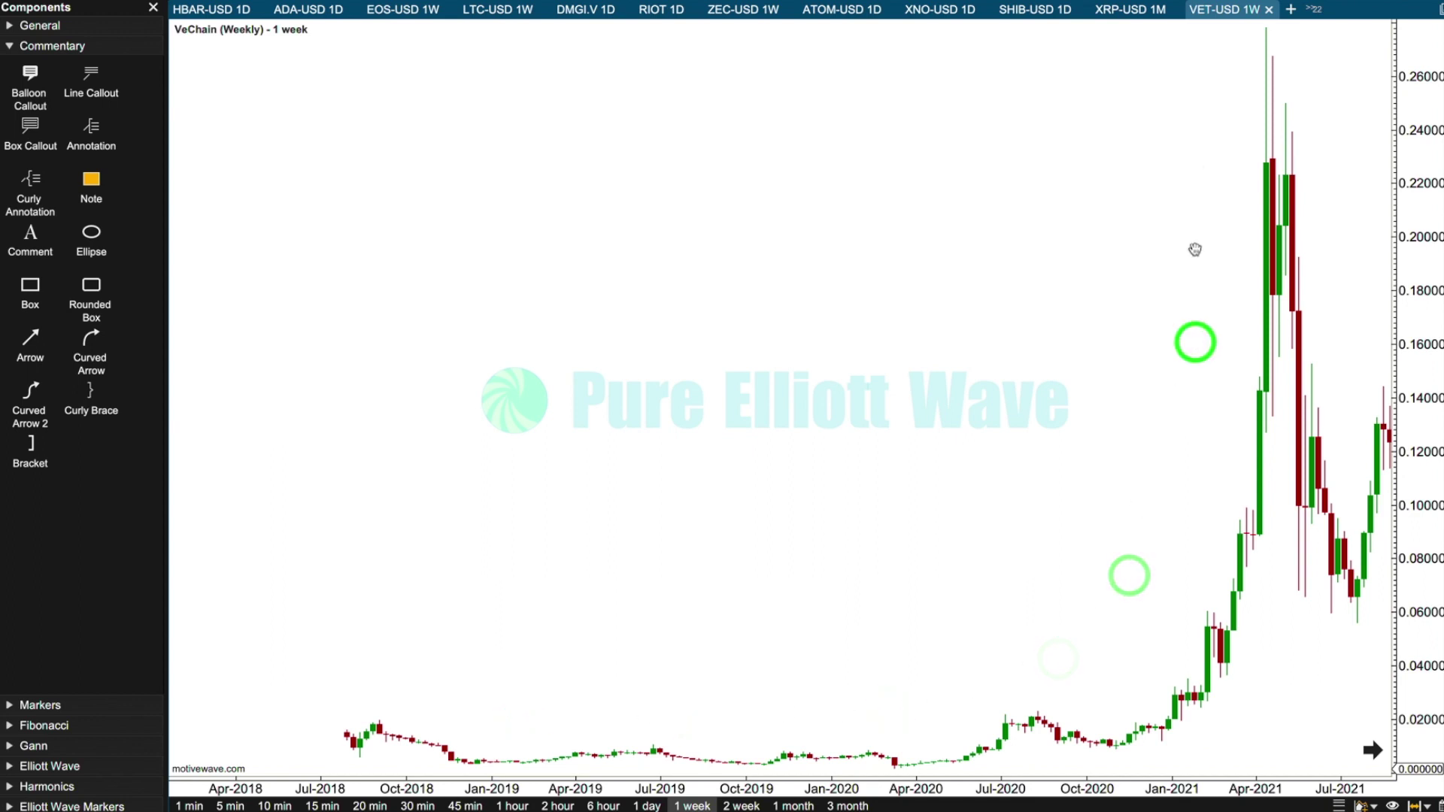
left_click(1215, 141)
left_click(1229, 87)
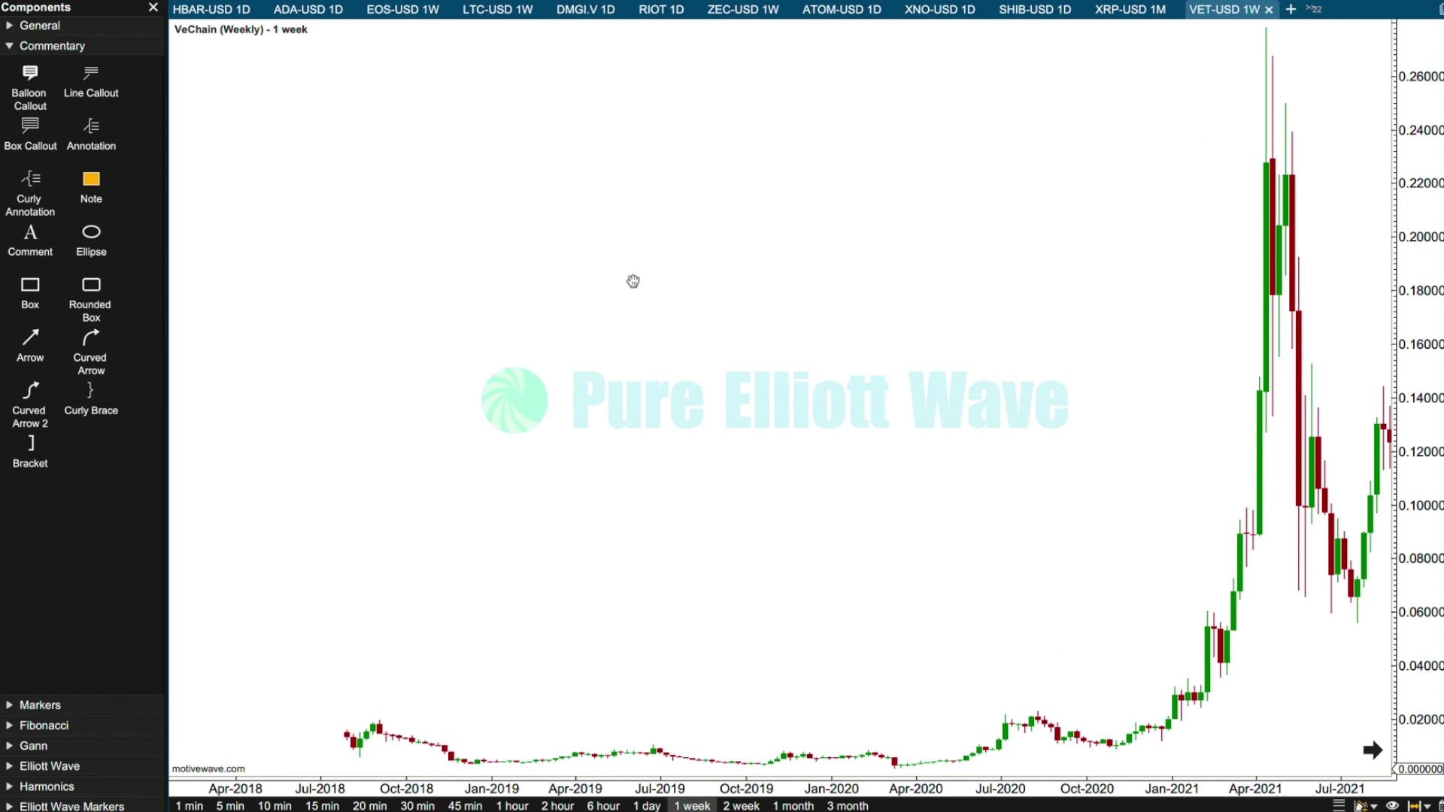
Turn the semi-log price scale back on for the VeChain weekly chart
right_click(194, 23)
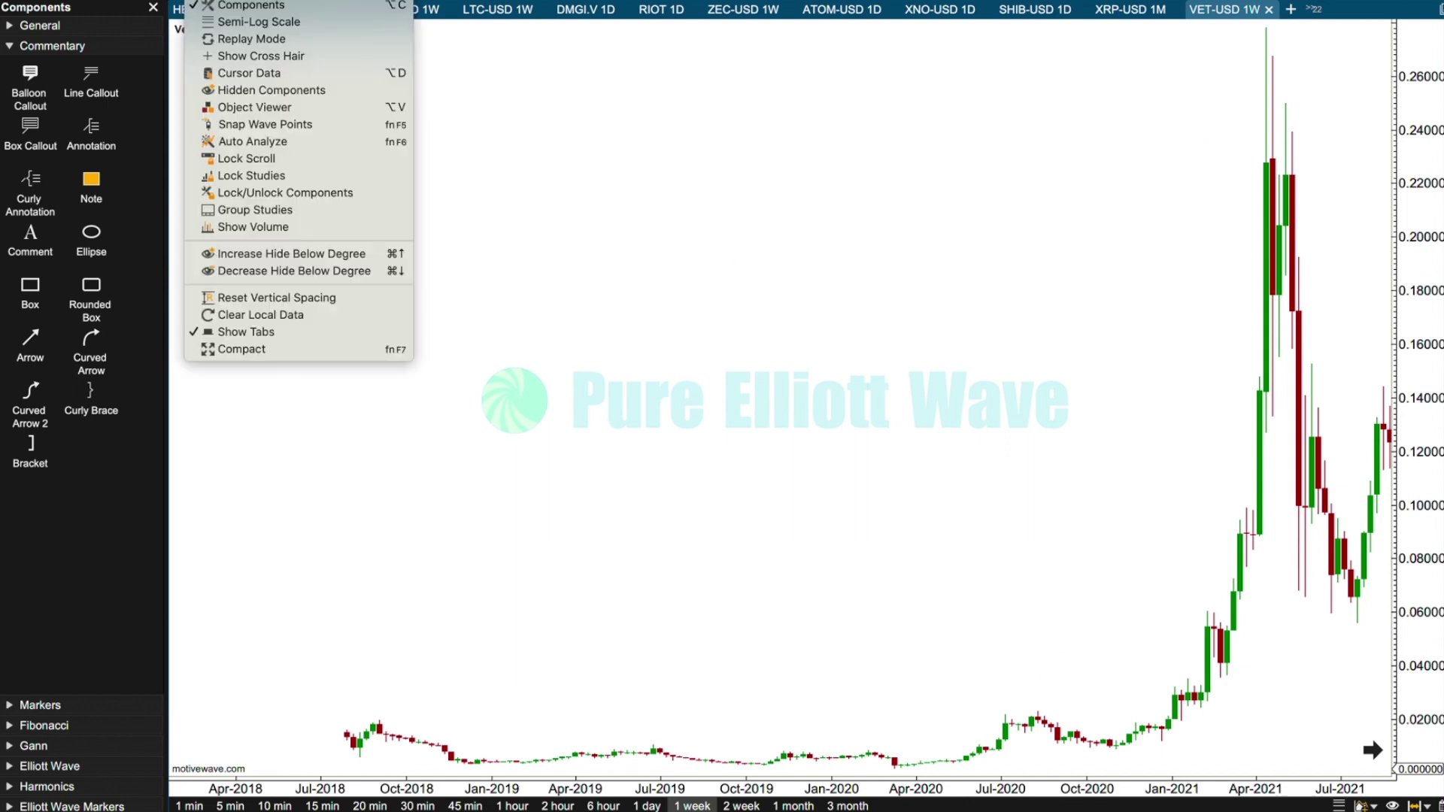
left_click(195, 22)
left_click_drag(1064, 274, 758, 297)
left_click_drag(952, 316, 874, 316)
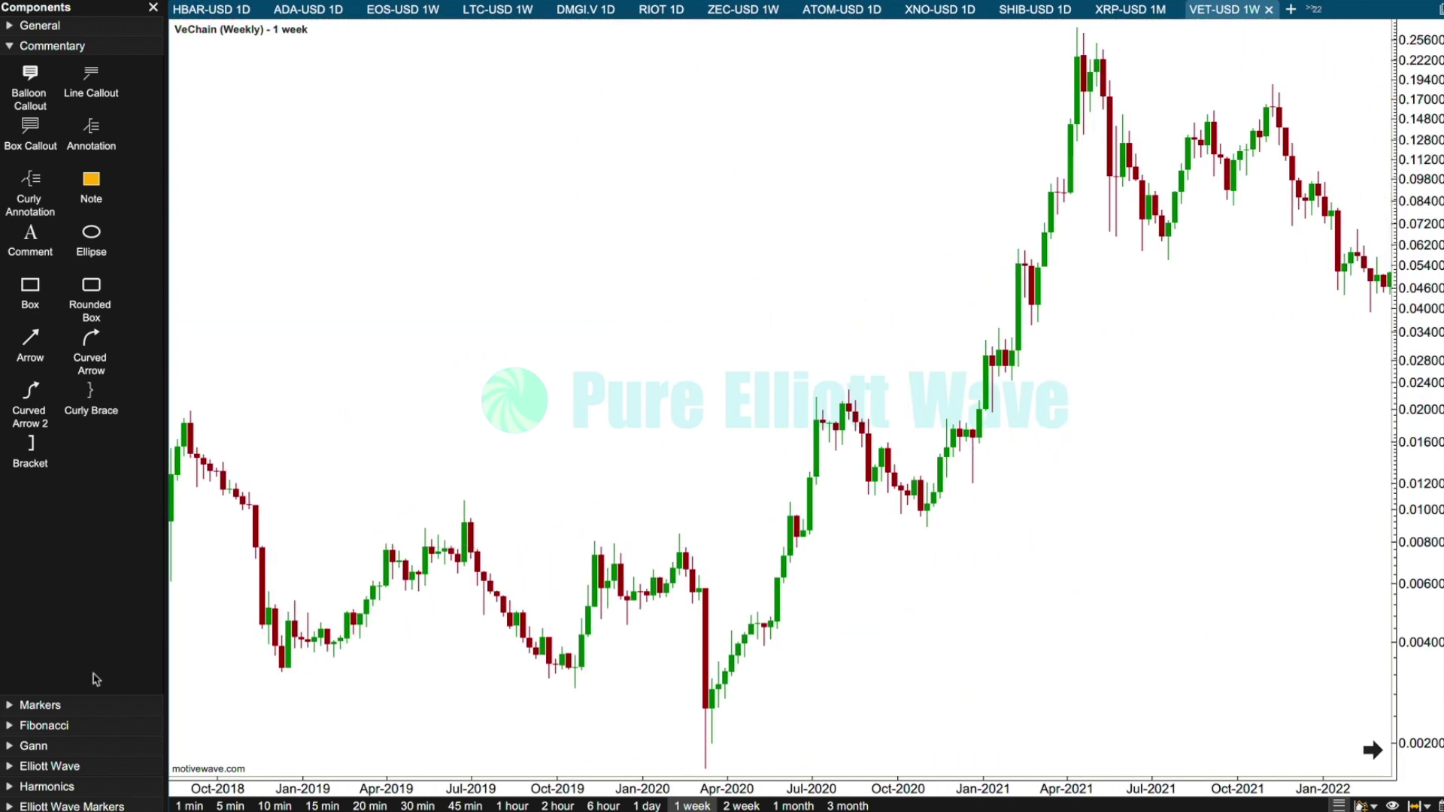
Add an Elliott Wave Impulse above the late 2020 prices and set its degree to Intermediate
left_click(53, 765)
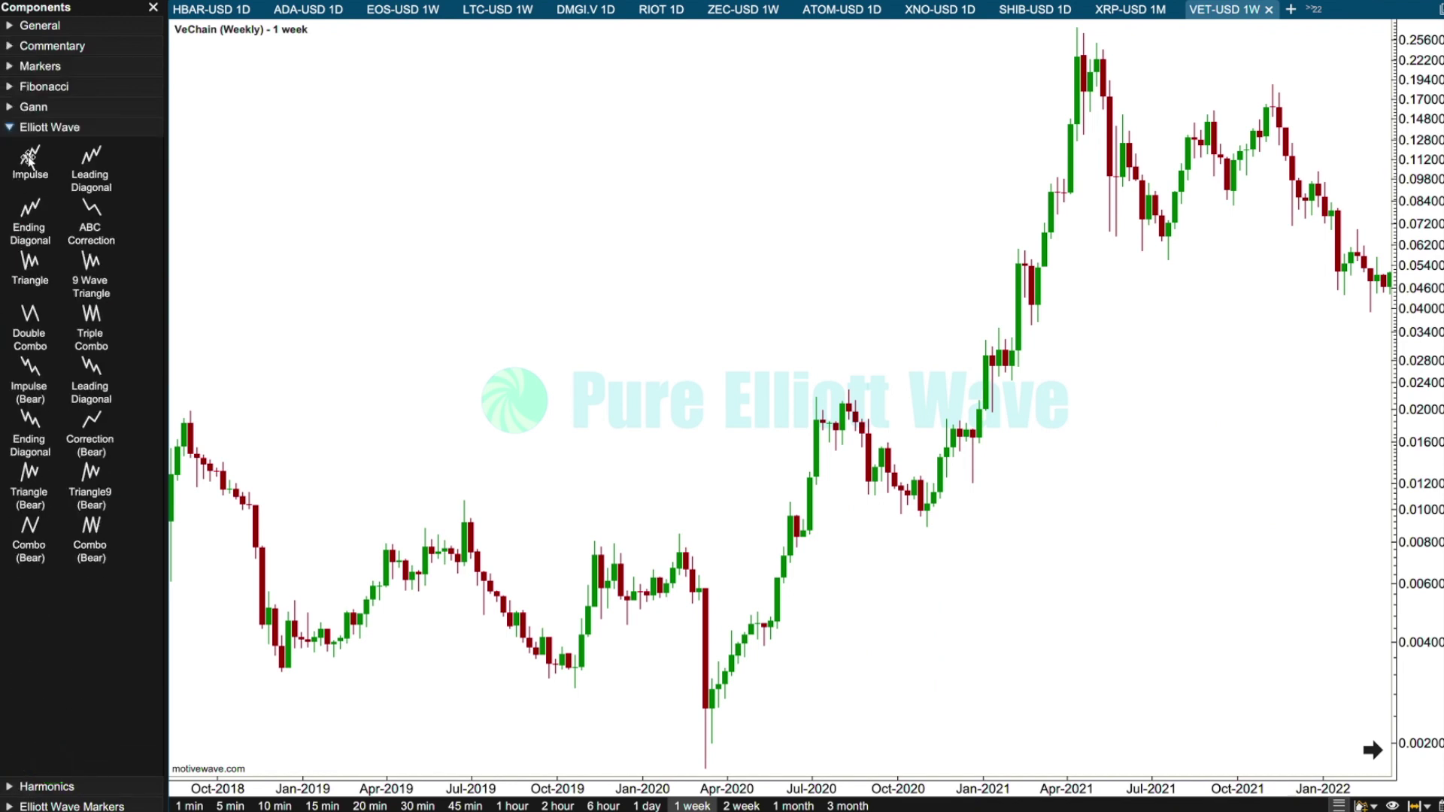
left_click(695, 748)
left_click(764, 532)
left_click(1011, 165)
left_click(1067, 58)
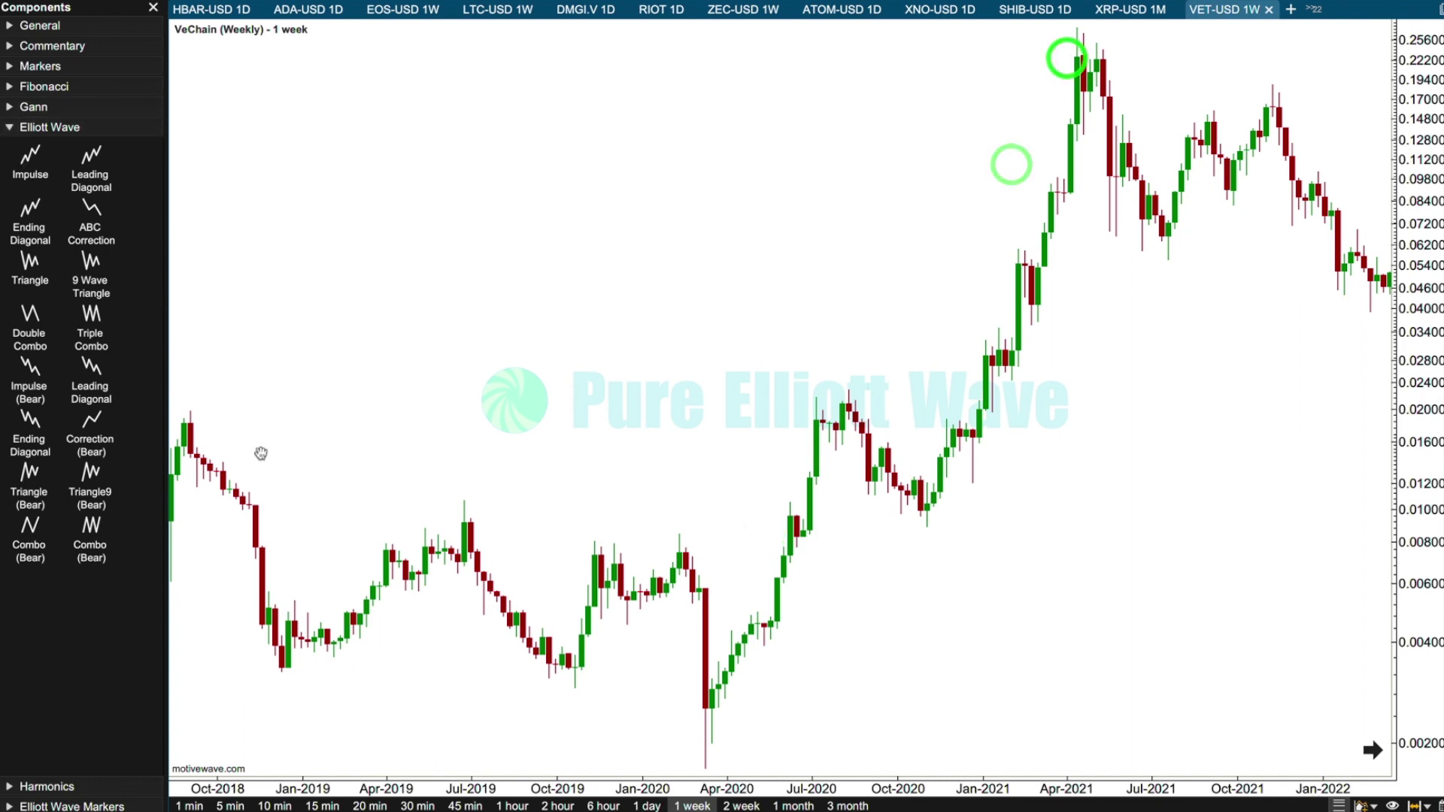
left_click_drag(30, 159, 944, 293)
right_click(940, 302)
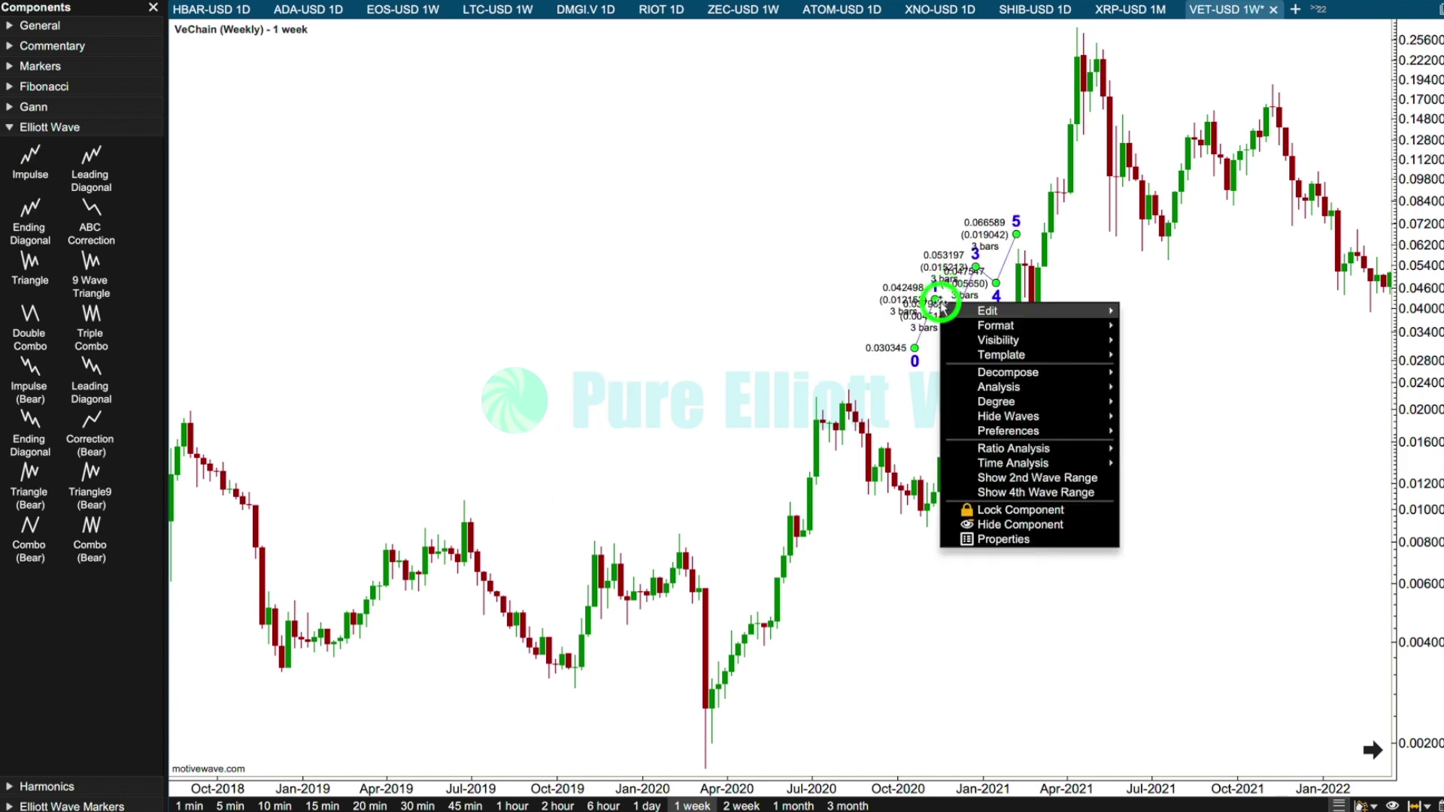
mouse_move(1006, 380)
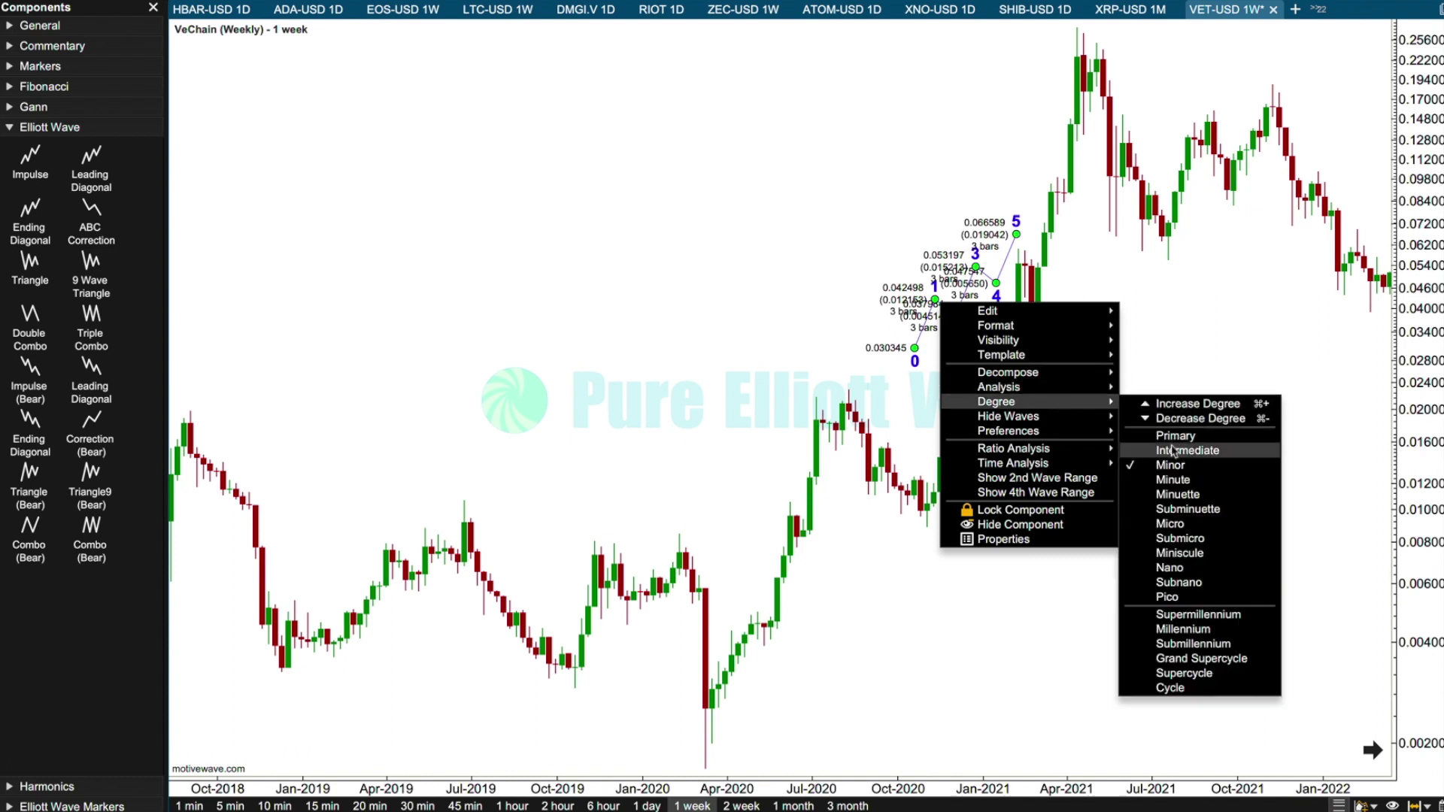
left_click(1174, 451)
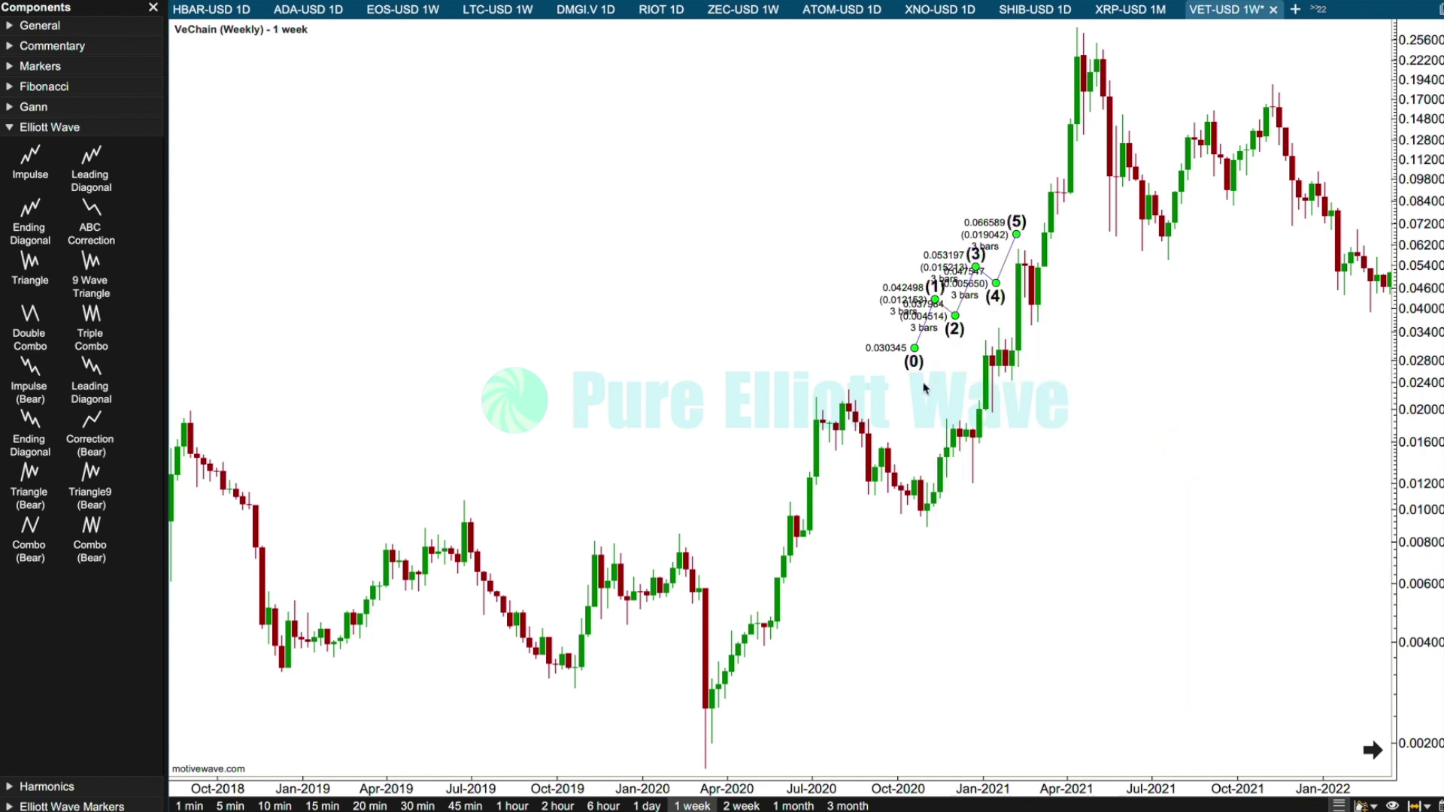
Anchor impulse points (0) to (5) on the March 2020 low, August 2020 high, November 2020 low, February 2021 high and low, and April 2021 high
mouse_move(917, 350)
left_mouse_down()
mouse_move(774, 682)
mouse_move(706, 767)
left_mouse_up()
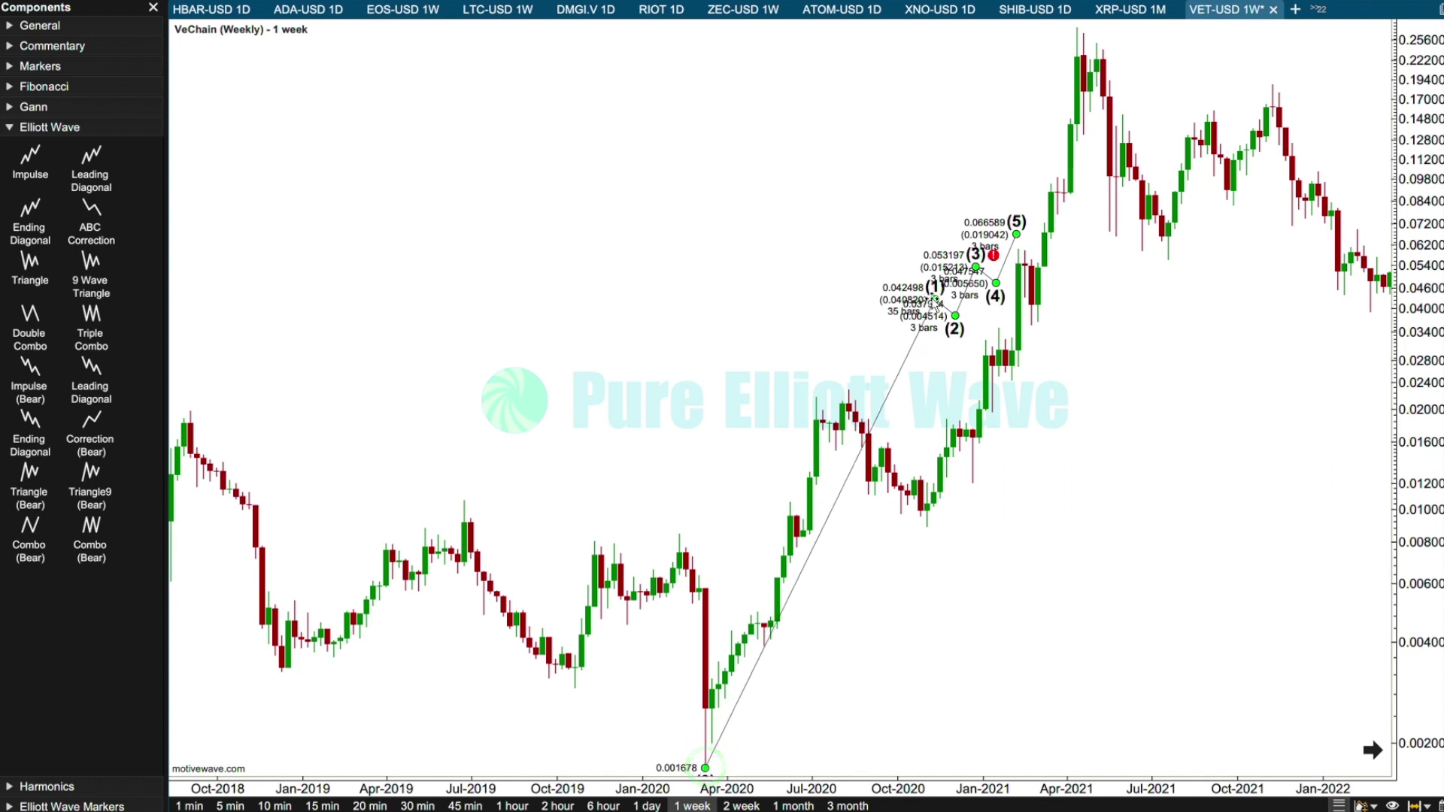
left_click_drag(934, 302, 848, 388)
left_click_drag(957, 320, 926, 524)
left_click_drag(1017, 236, 1080, 36)
left_click_drag(996, 283, 1031, 325)
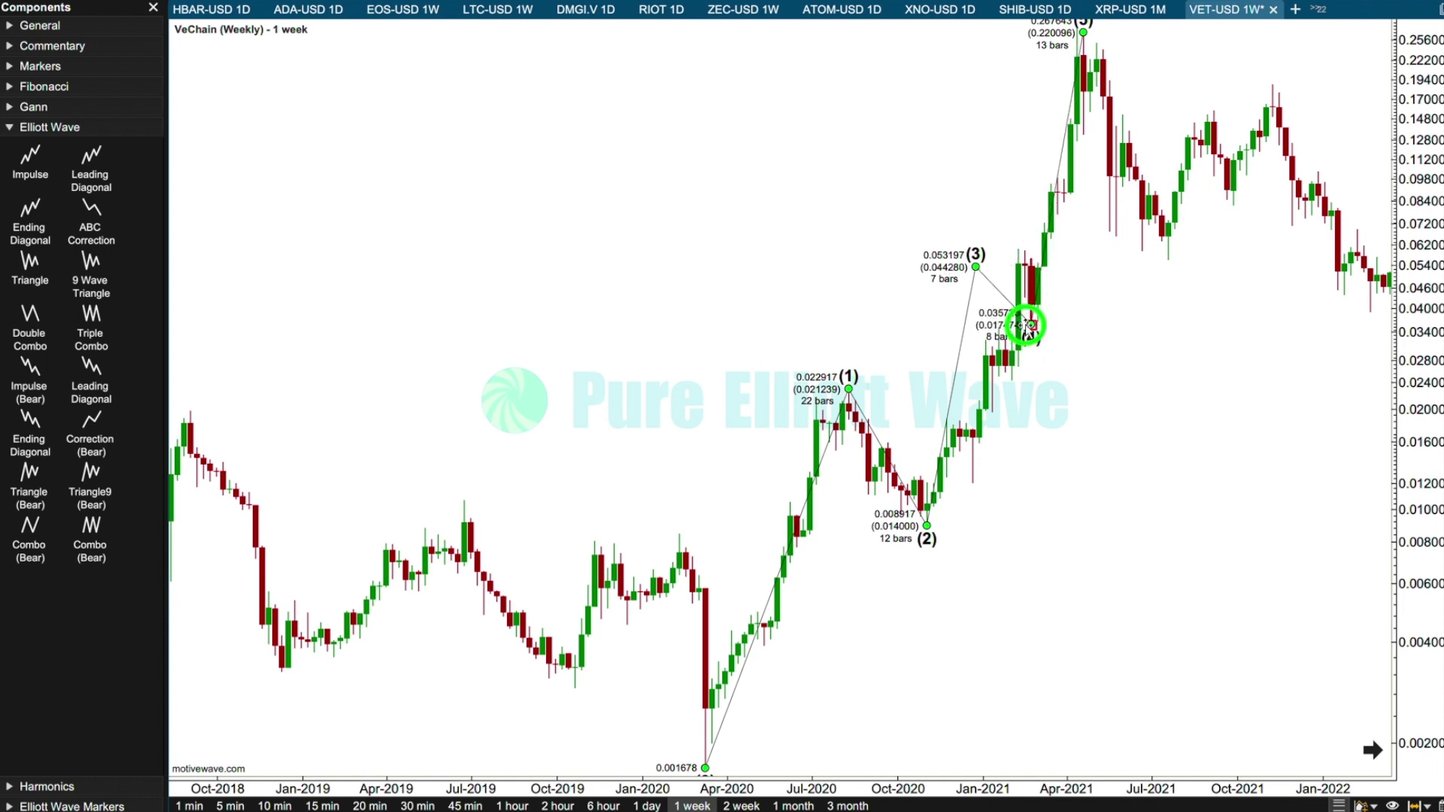
left_click_drag(976, 267, 1017, 248)
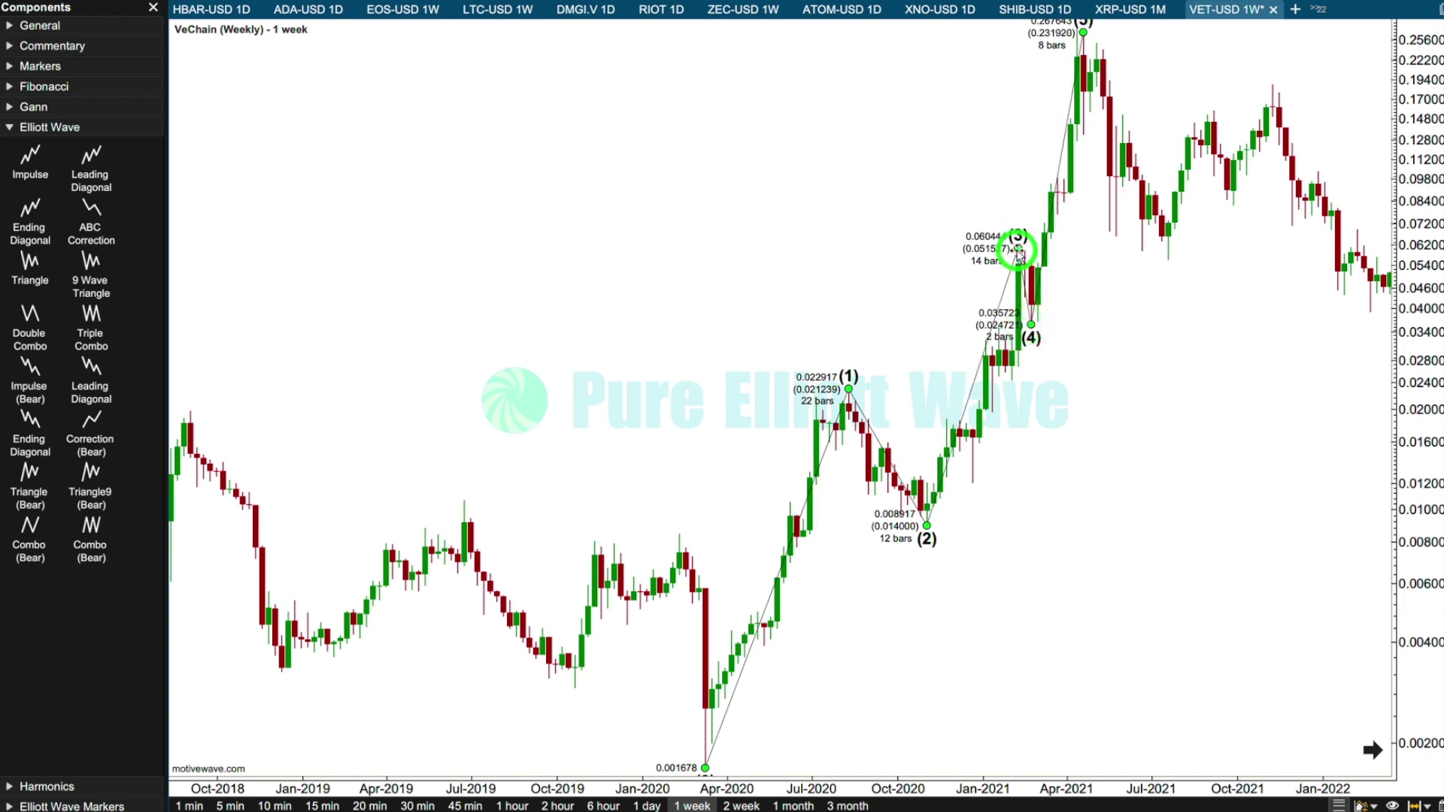
left_click(905, 176)
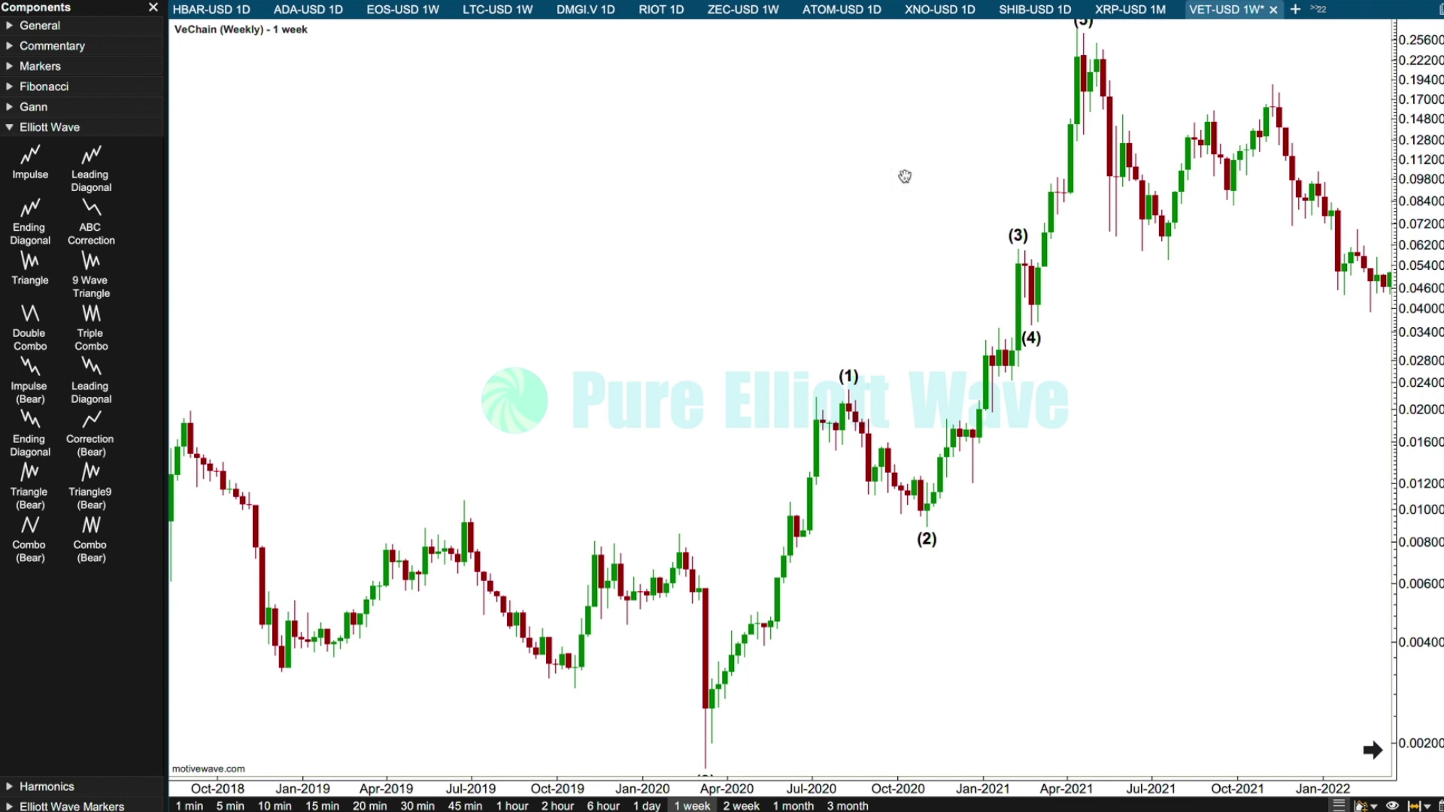
Decompose Intermediate wave (3) into a five-wave Minor impulse
left_click(1021, 238)
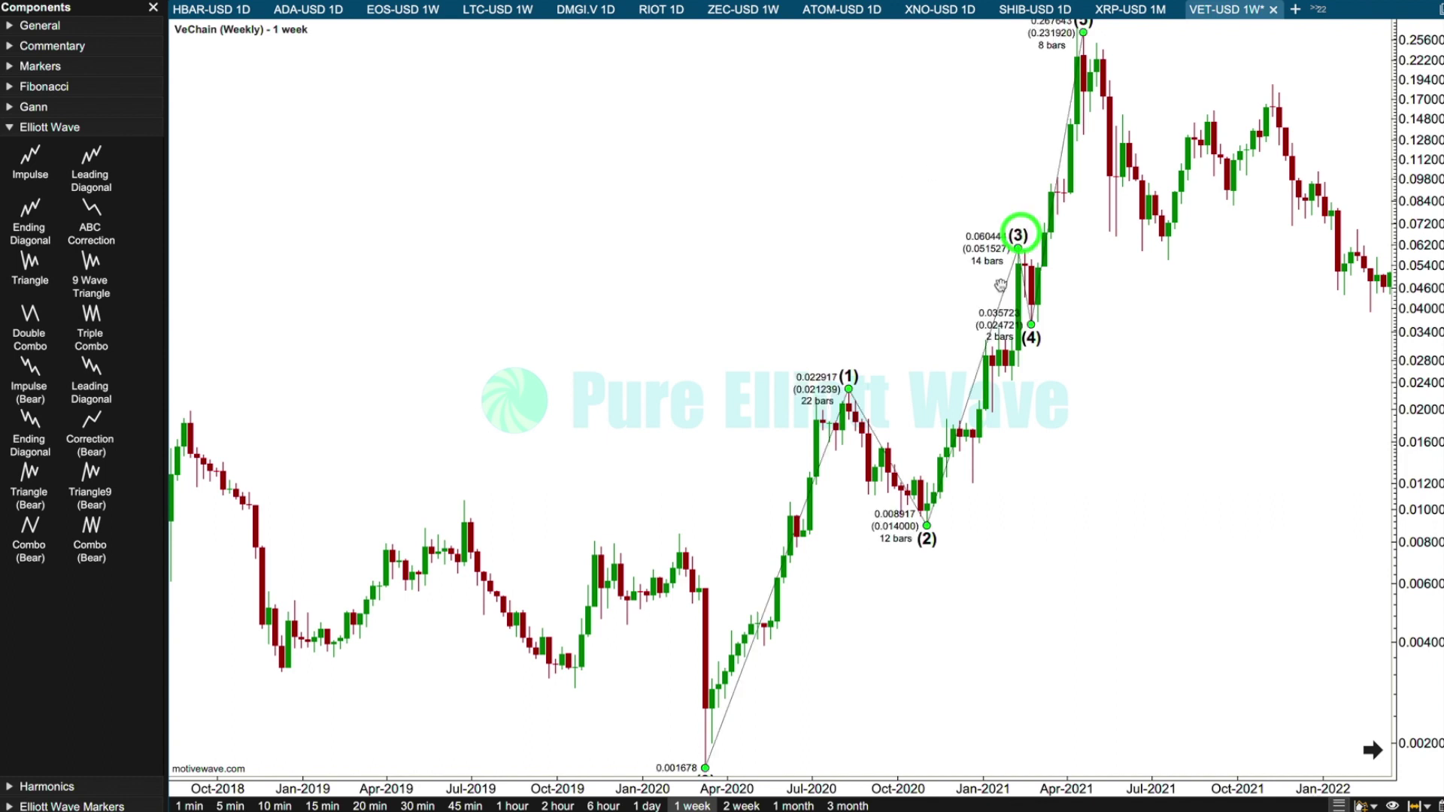
right_click(988, 338)
mouse_move(1083, 407)
left_click(1184, 439)
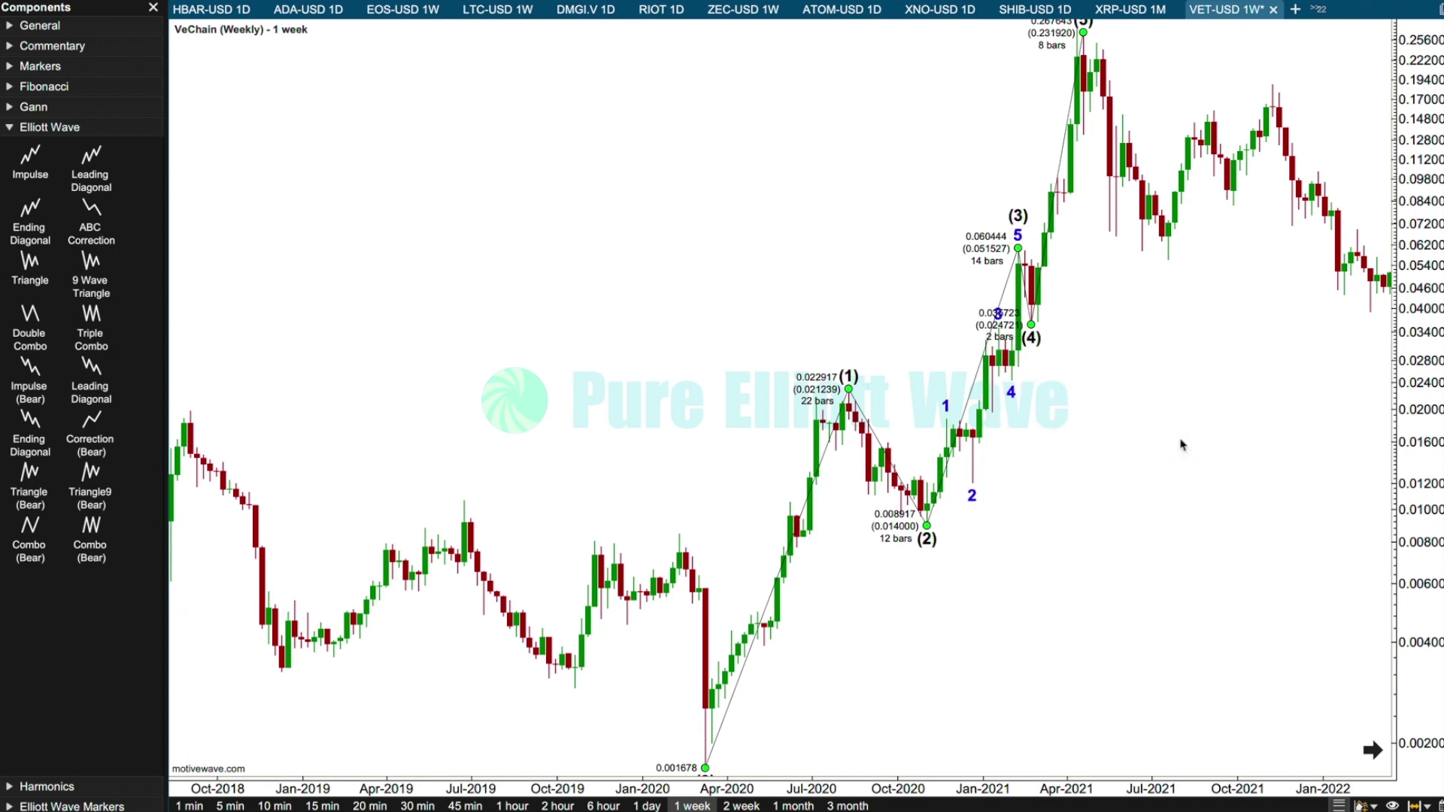
Move Minor wave 3 to the early January 2021 high at about 0.0322 and wave 4 to the following low at about 0.0196
left_click(851, 301)
left_click(984, 335)
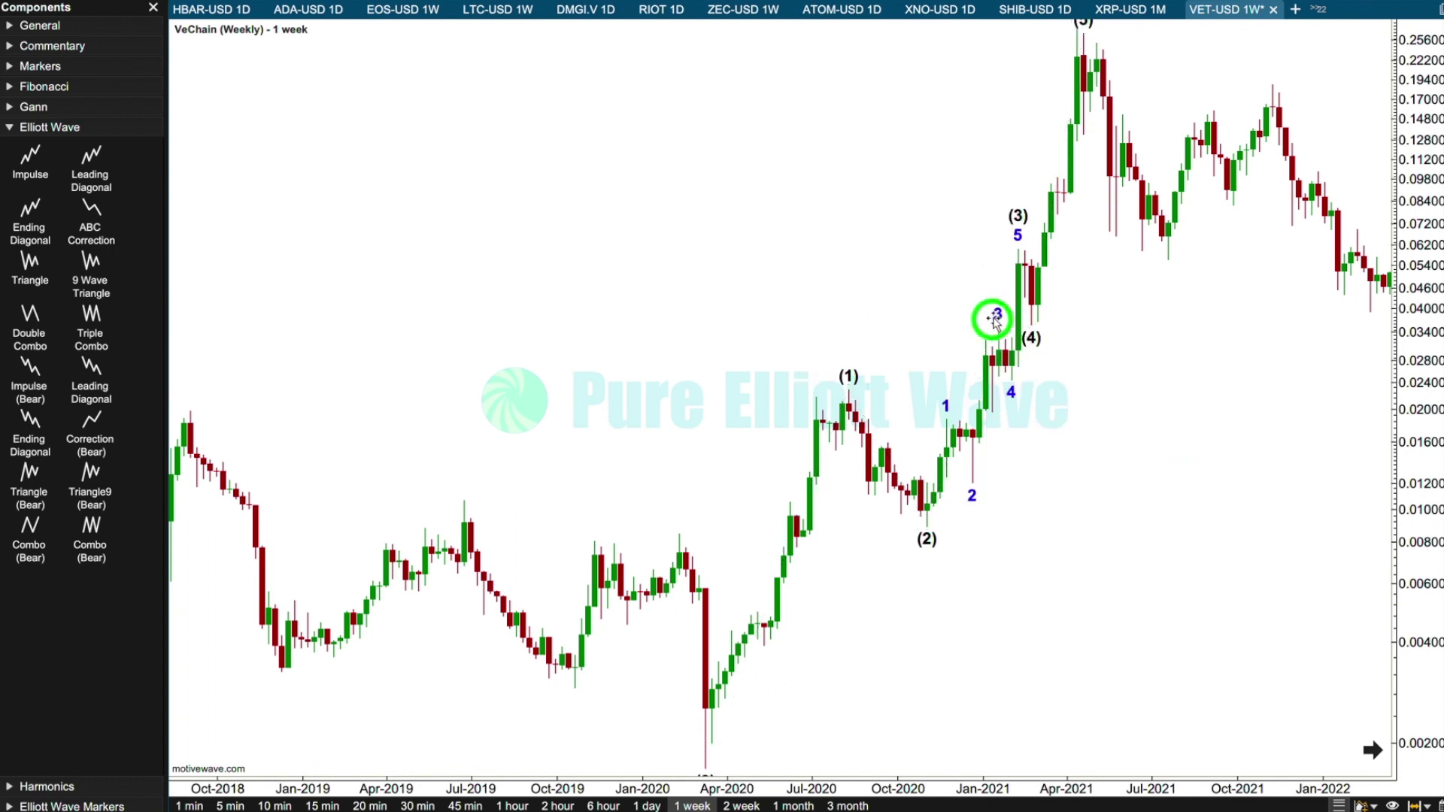
left_click_drag(1012, 379, 994, 413)
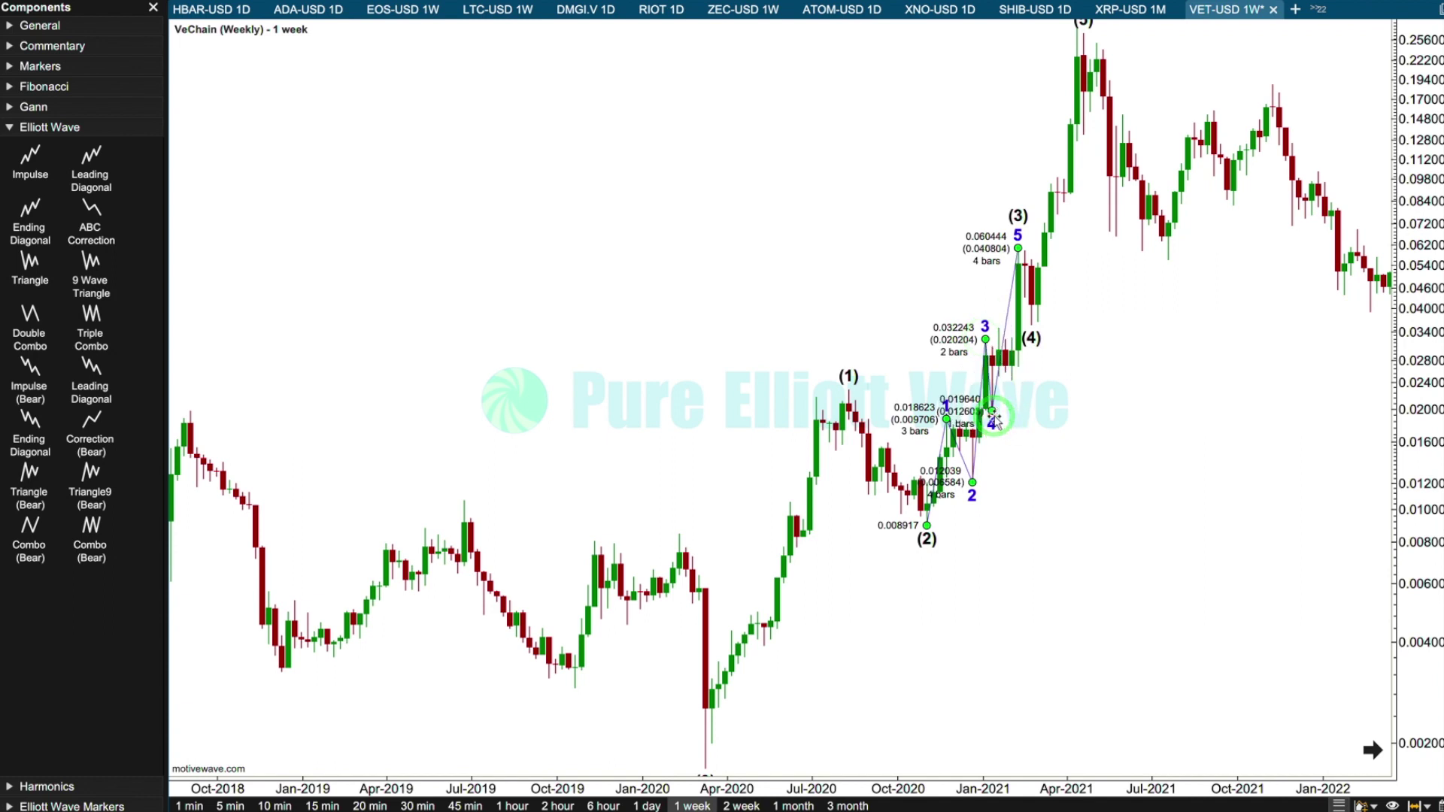
left_click(993, 249)
left_click(993, 216)
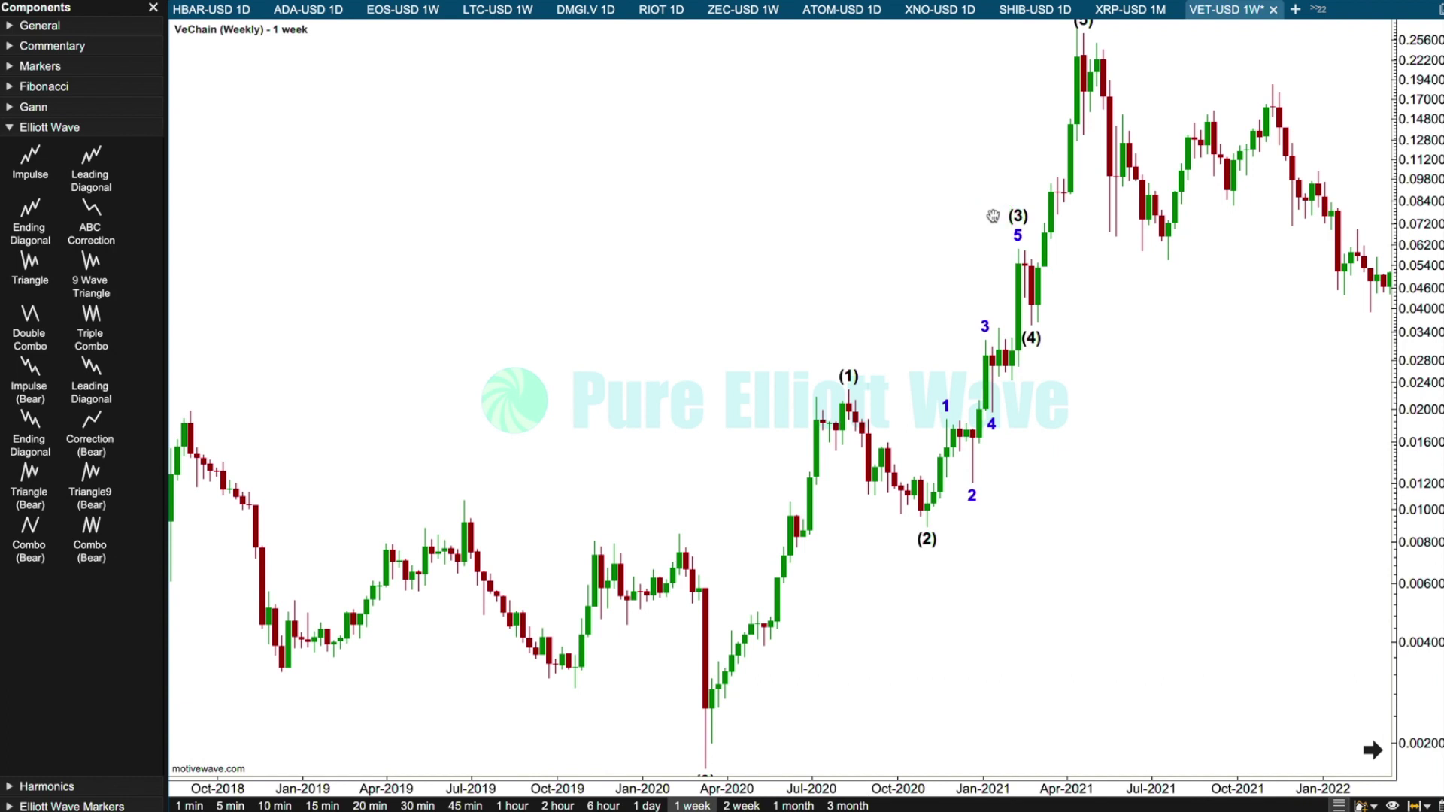
Move the end of Intermediate wave (3) to the March 2021 high at about 0.099 and wave (4) to the low just after it
left_click(1062, 313)
left_click(1006, 404)
left_click(1057, 326)
left_click(918, 575)
left_click_drag(1020, 206, 1063, 176)
left_click_drag(1067, 334, 1066, 221)
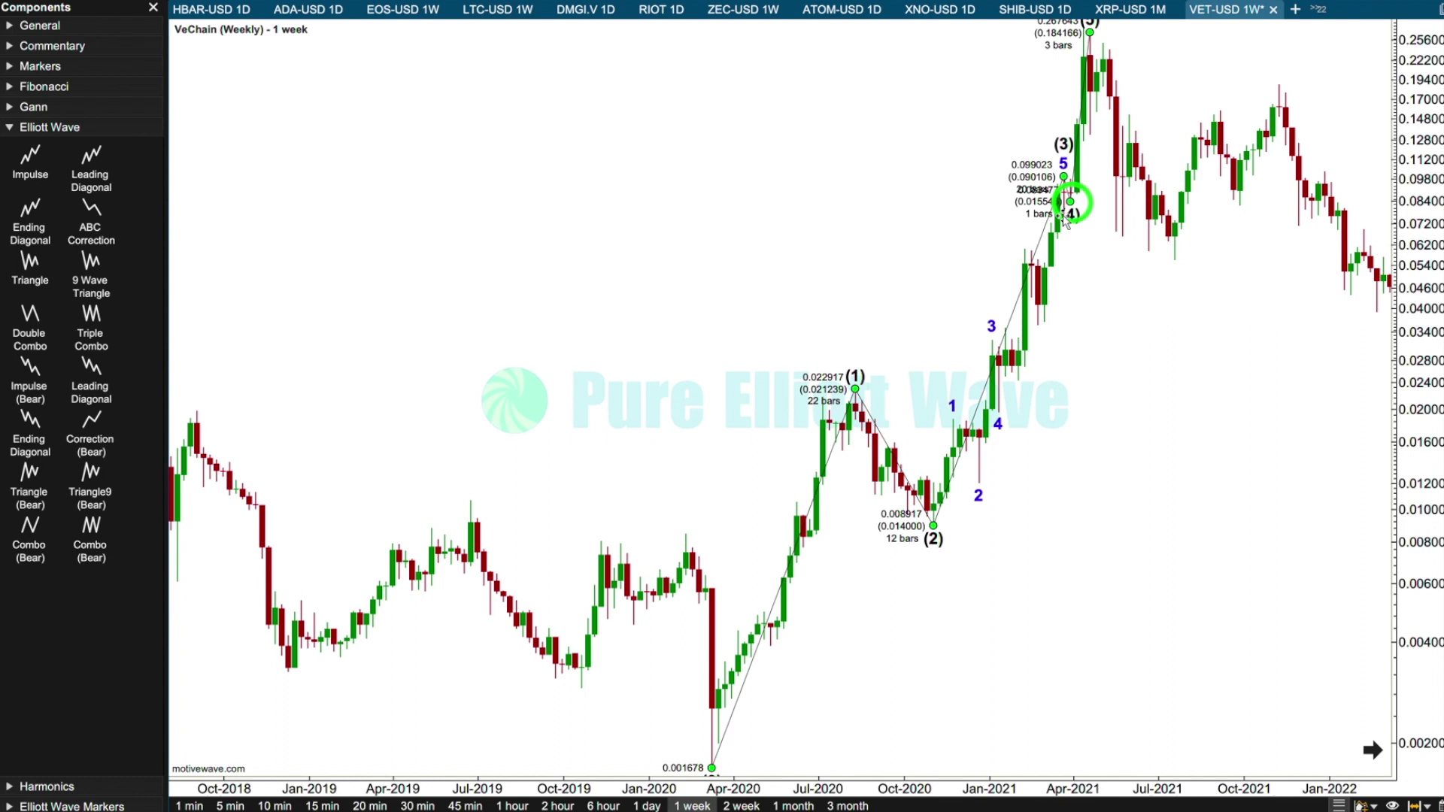
Decompose Minor wave 5 into a five-wave Minute impulse
left_click(1000, 427)
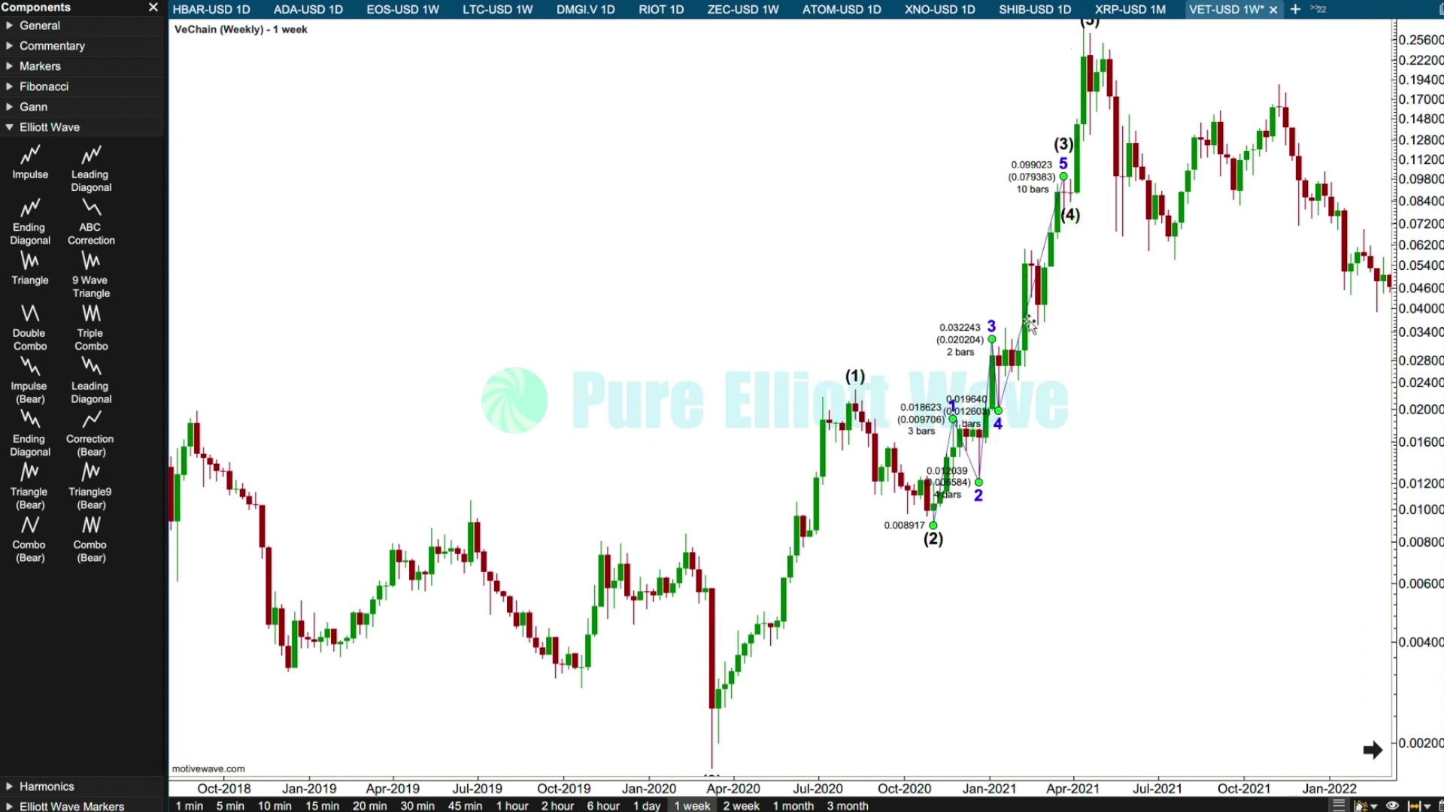
right_click(1029, 322)
mouse_move(1159, 391)
left_click(1224, 422)
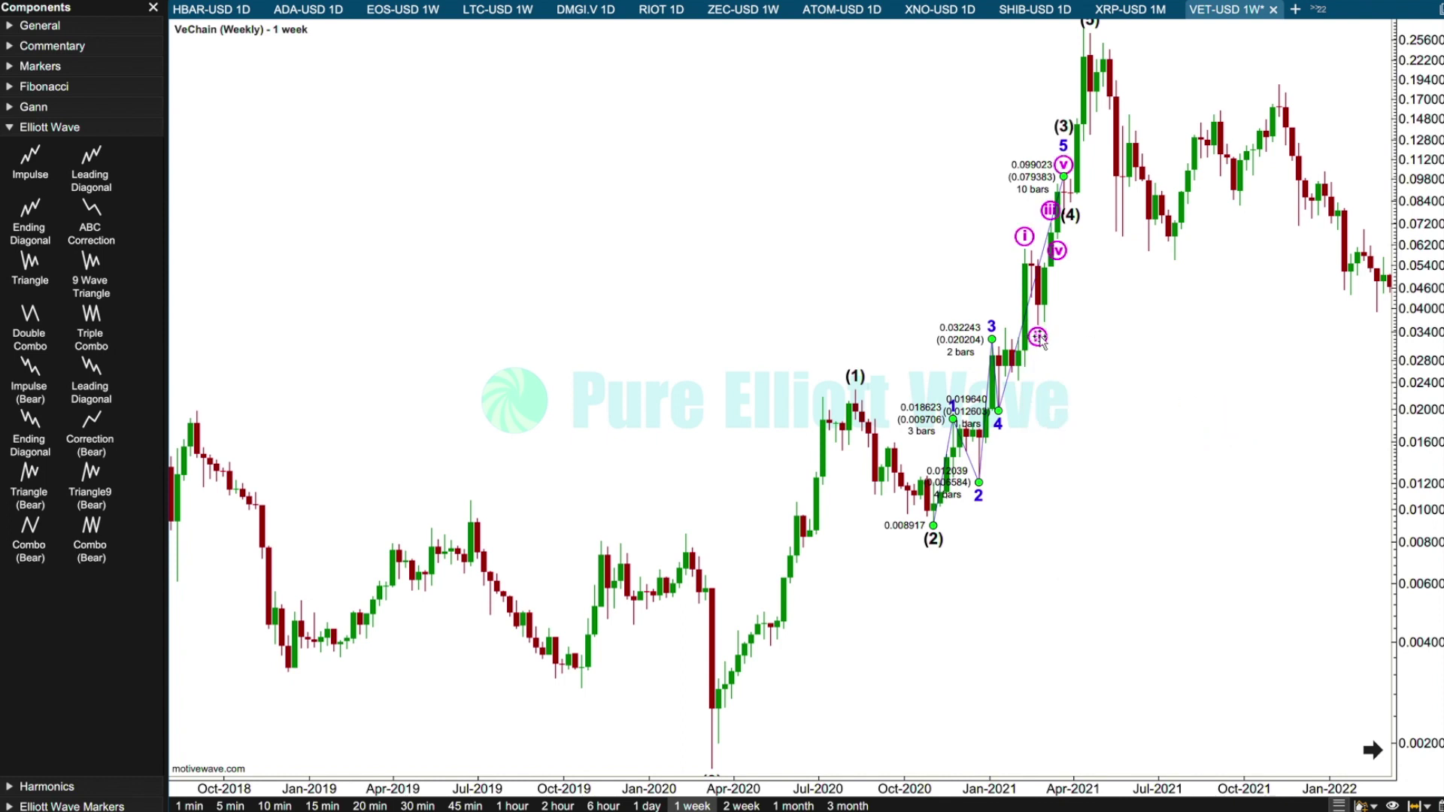
Reposition Minute waves i and ii on the January 2021 high and low, and waves iii and iv on the February 2021 high and low
left_click_drag(1039, 338, 1018, 380)
left_click_drag(1020, 236, 1006, 316)
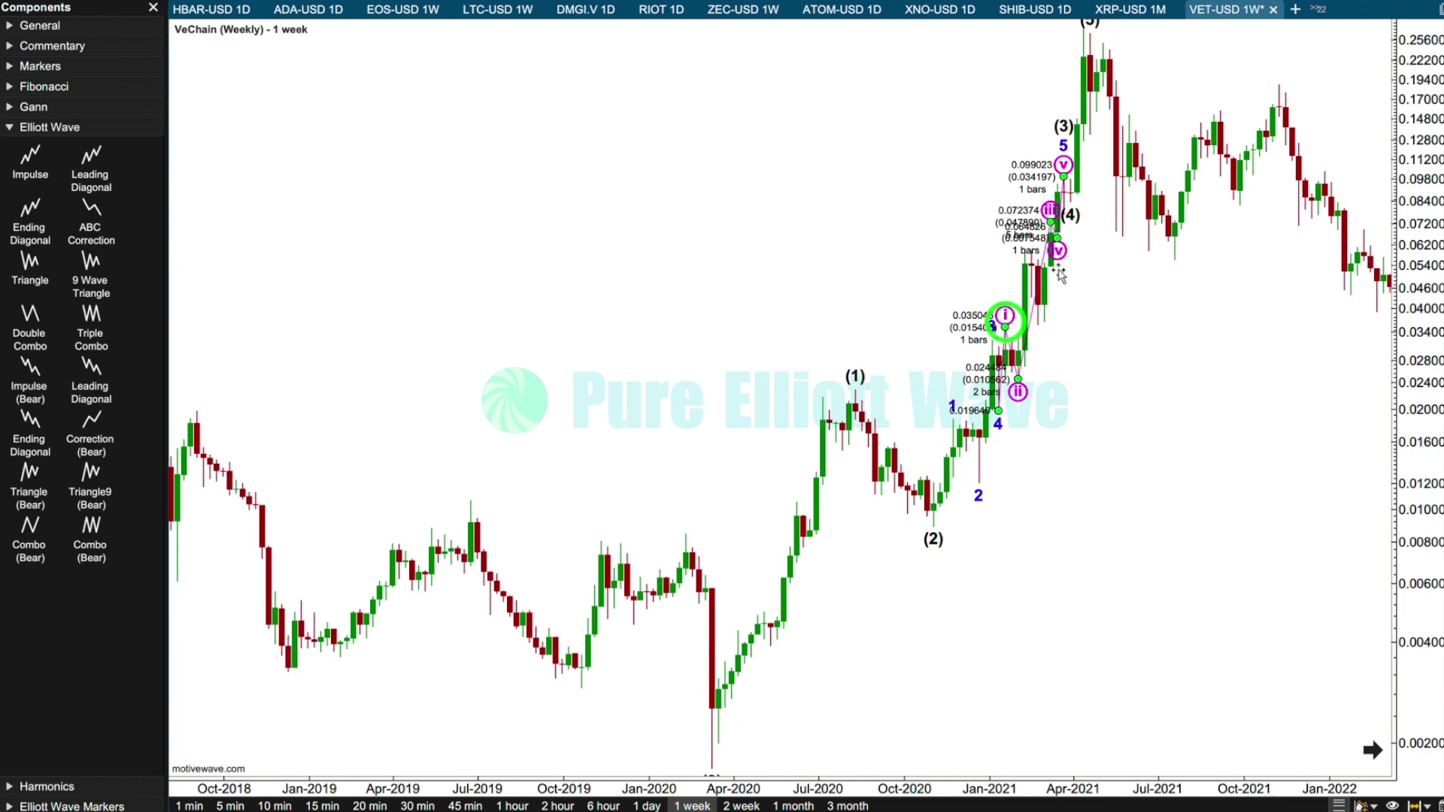
left_click_drag(1059, 254, 1039, 328)
left_click_drag(1038, 213, 1025, 250)
left_click(853, 224)
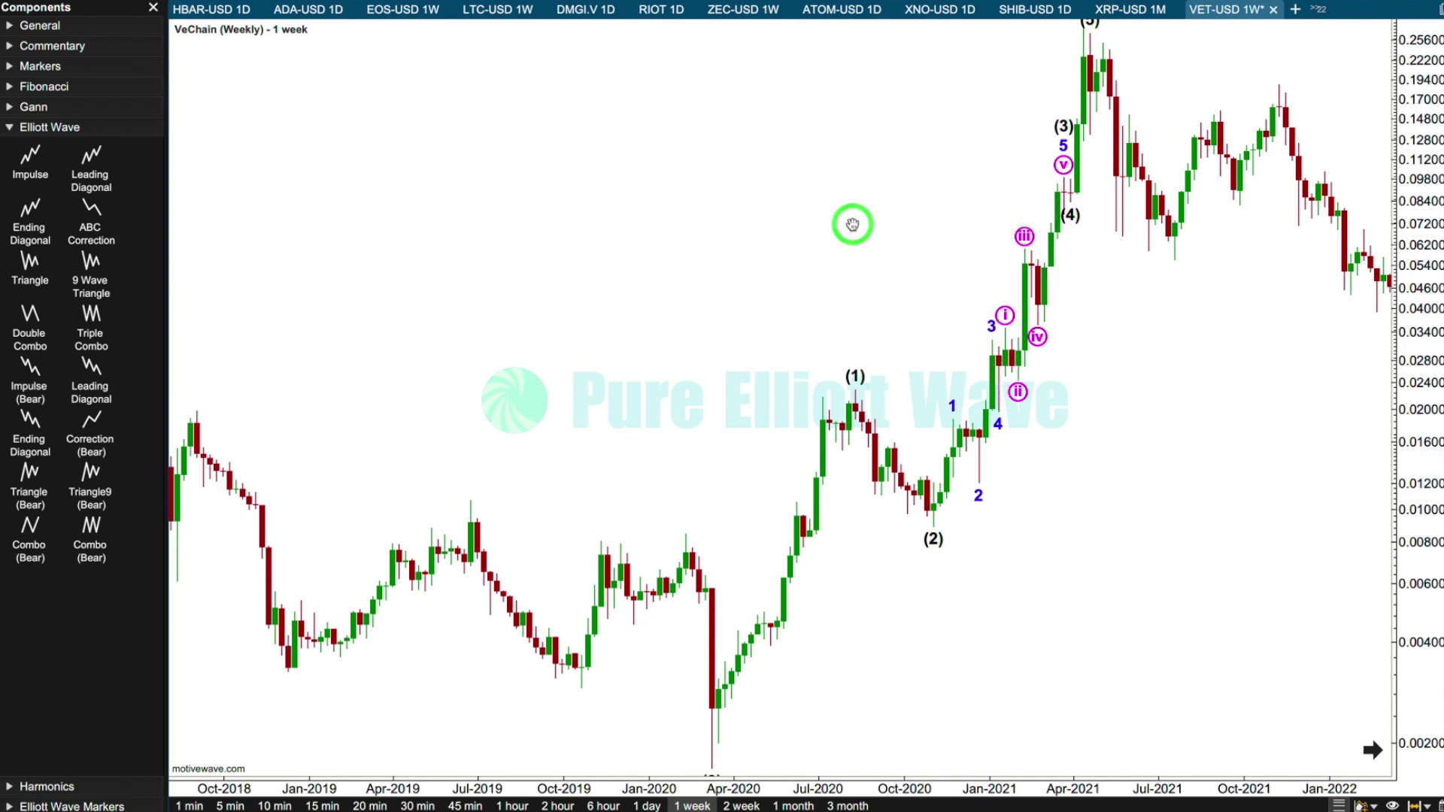
Add an ABC Correction above the early 2022 prices and set its degree to Intermediate
left_click_drag(852, 225, 799, 261)
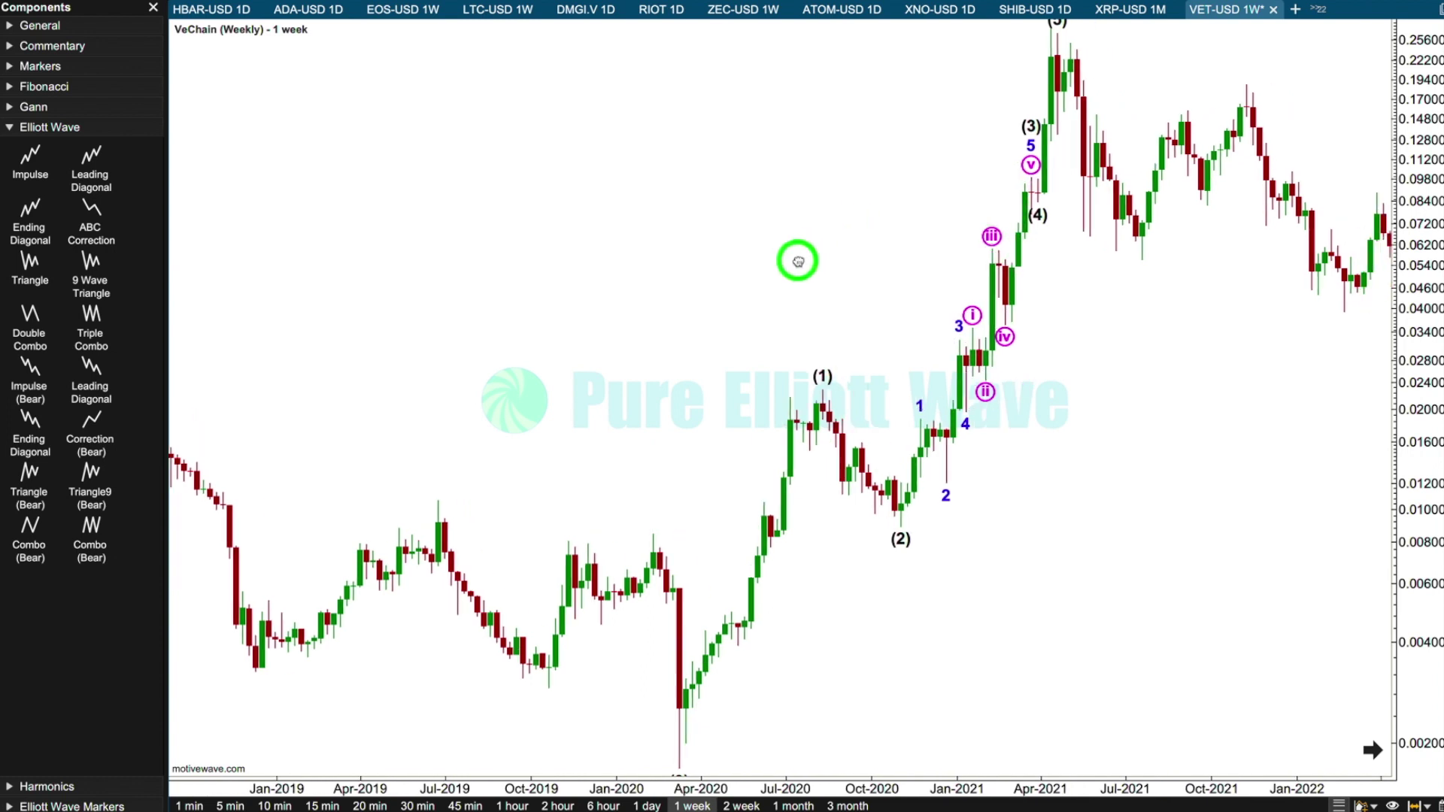
left_click_drag(1397, 72, 1397, 83)
left_click(1031, 72)
left_click_drag(826, 152, 623, 226)
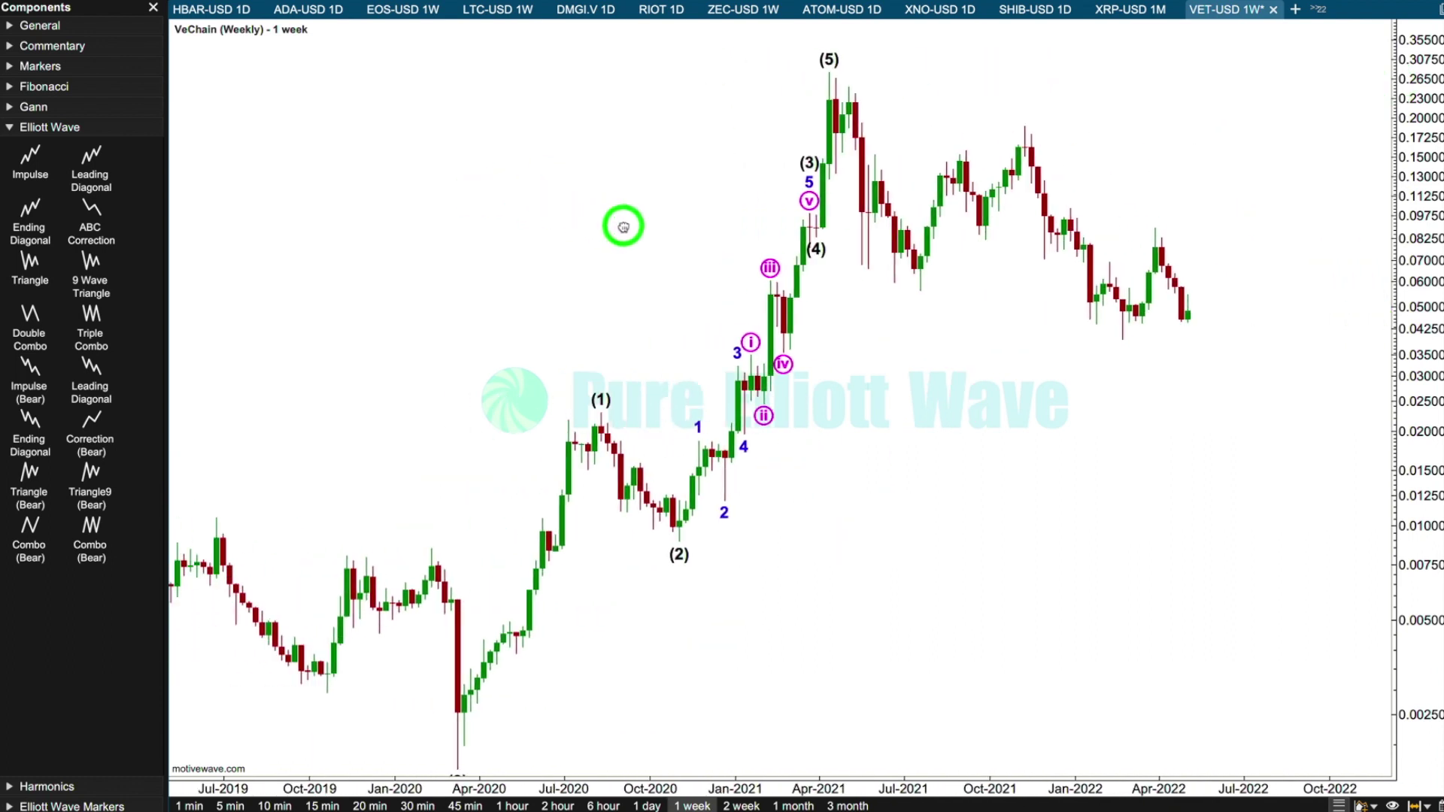
left_click(87, 209)
left_click_drag(835, 241, 1117, 161)
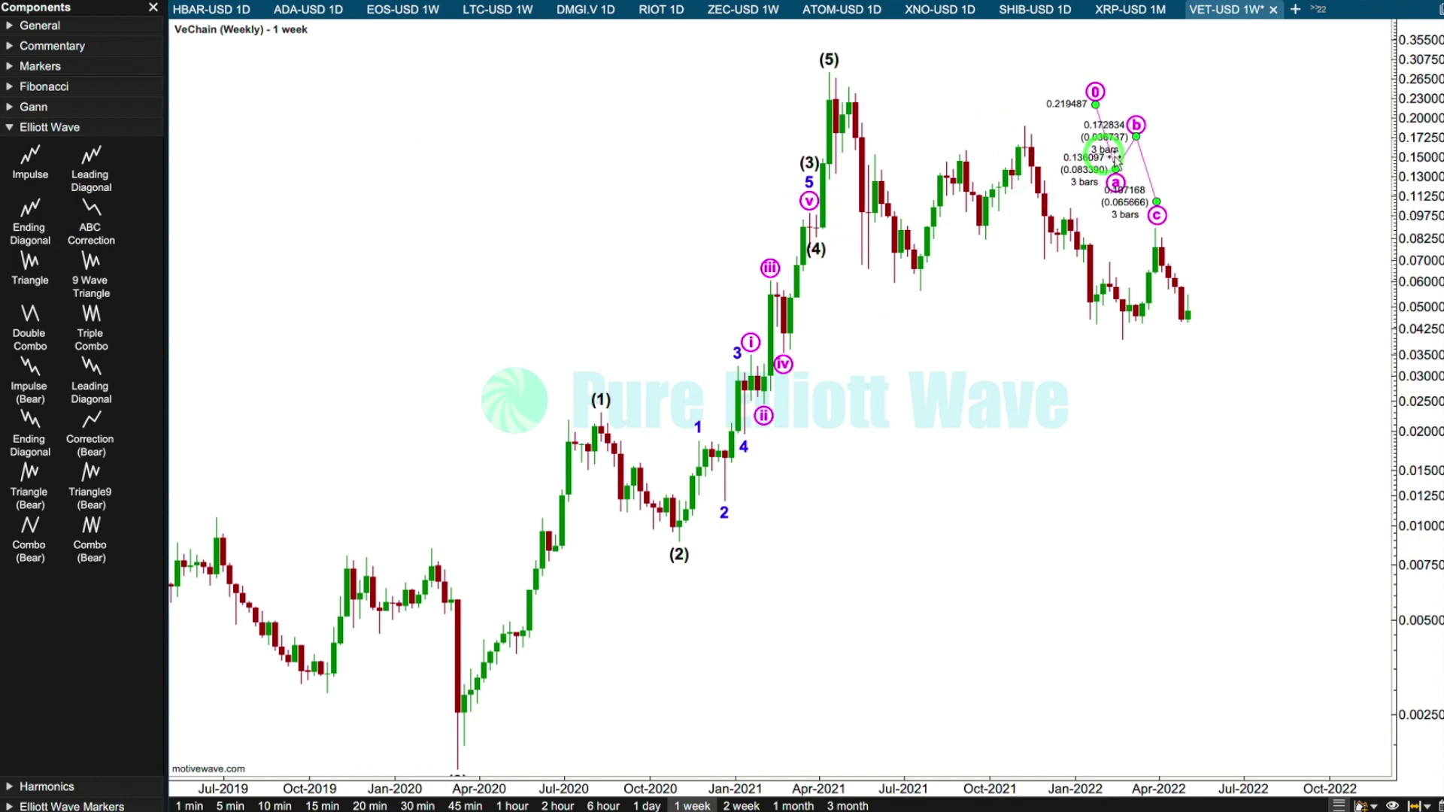
right_click(1117, 160)
mouse_move(1174, 257)
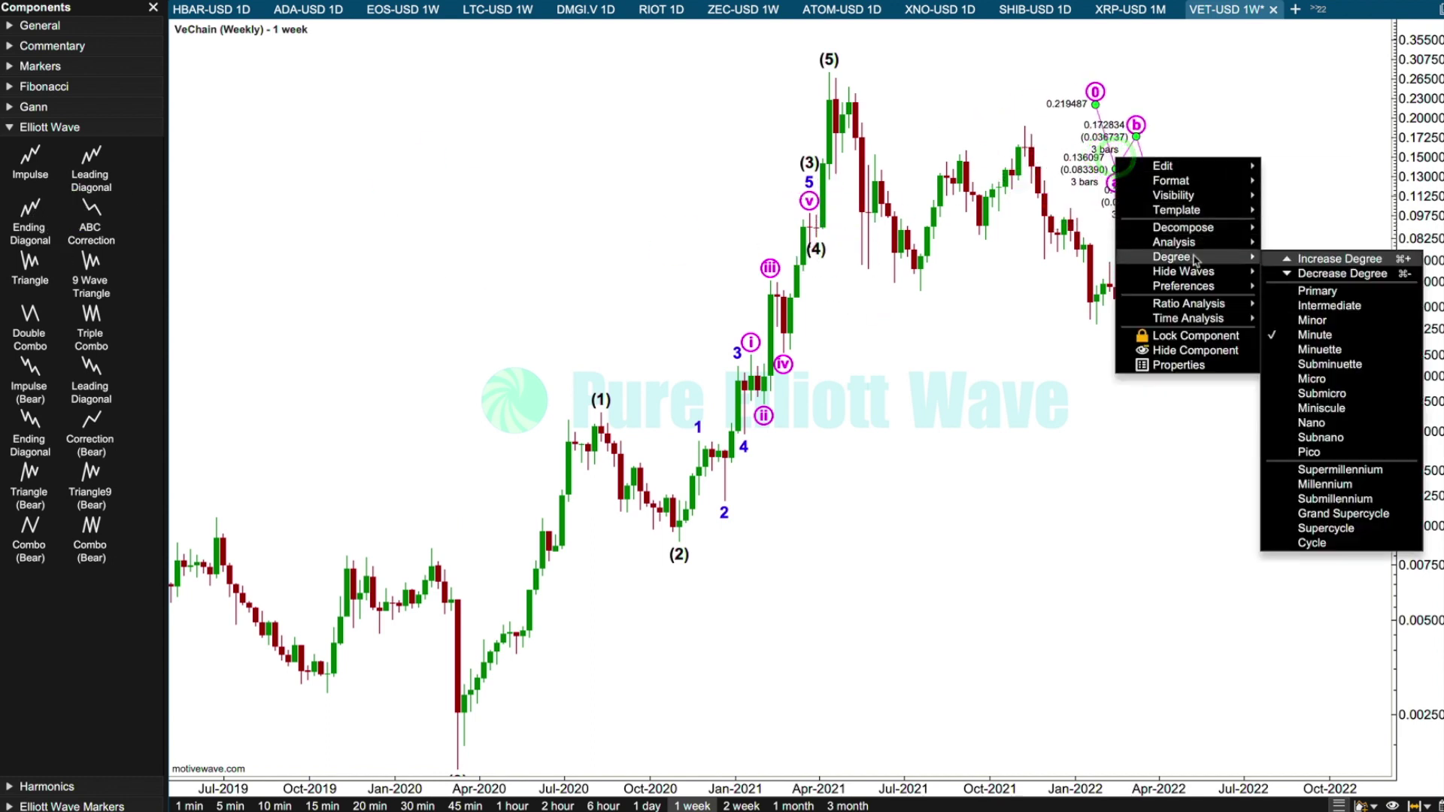
left_click(1309, 304)
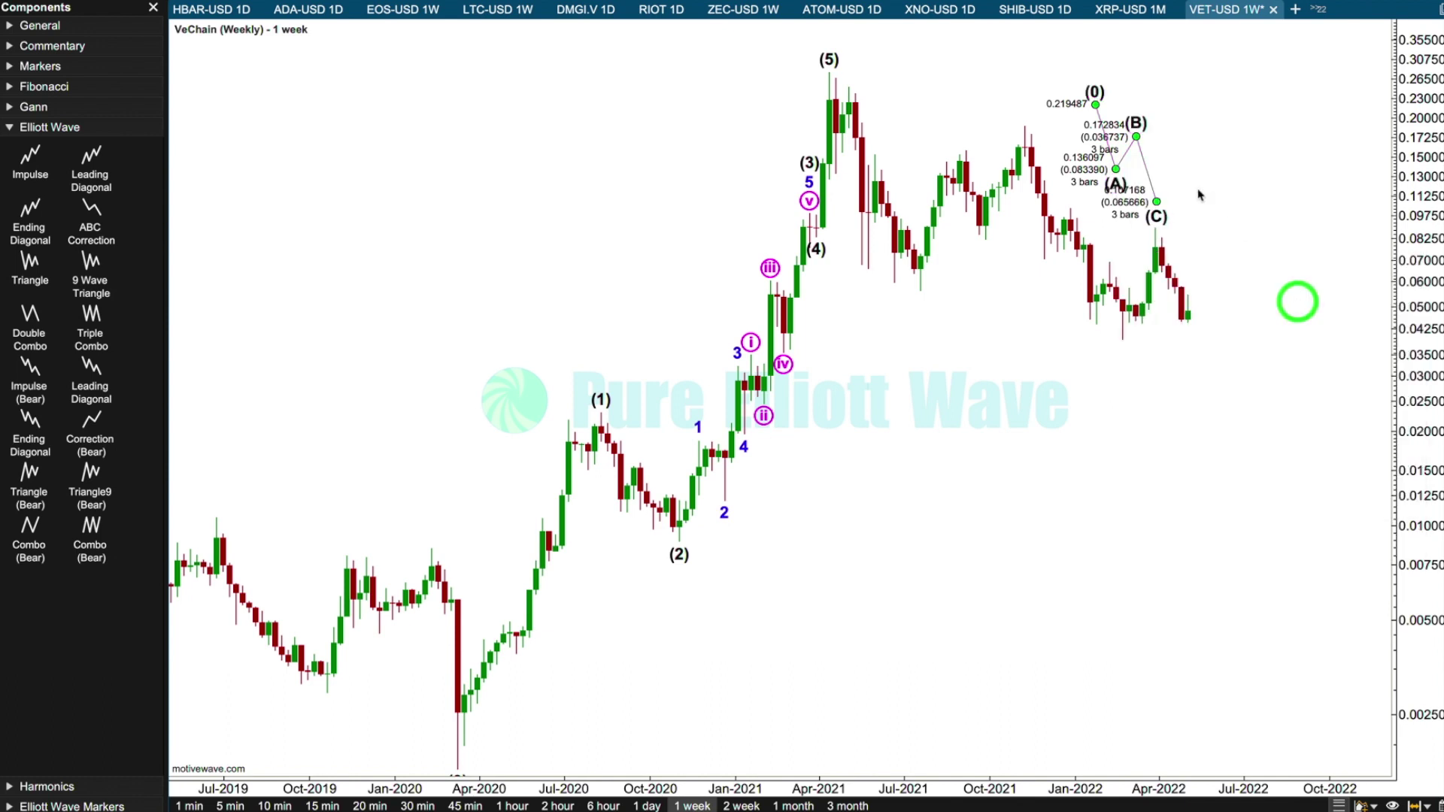
Anchor the ABC correction at wave (5), placing (A) at the July 2021 low, (B) at the November 2021 high and (C) at the February 2022 low
left_click(1096, 93)
left_click_drag(1096, 93, 829, 71)
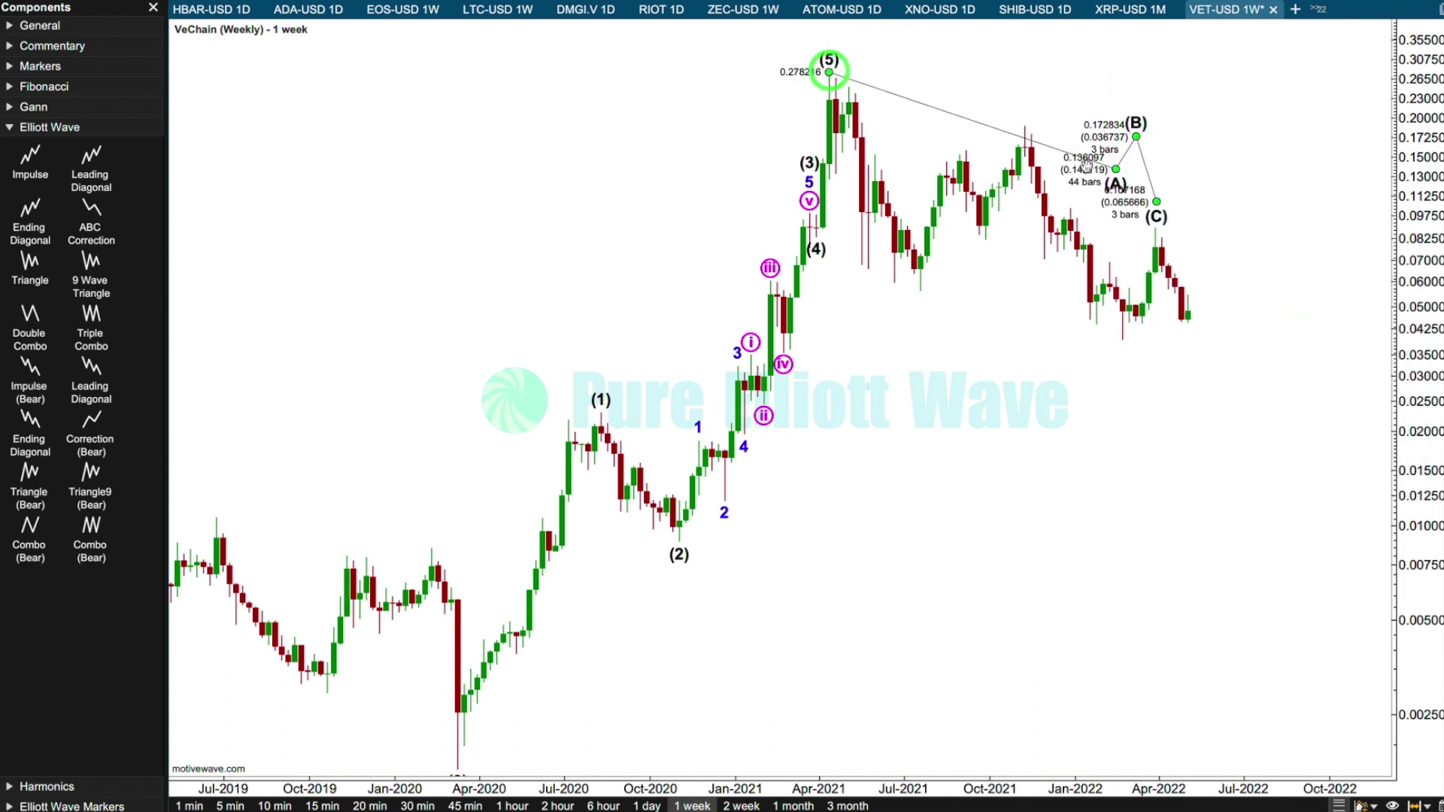
left_click_drag(1120, 180, 924, 297)
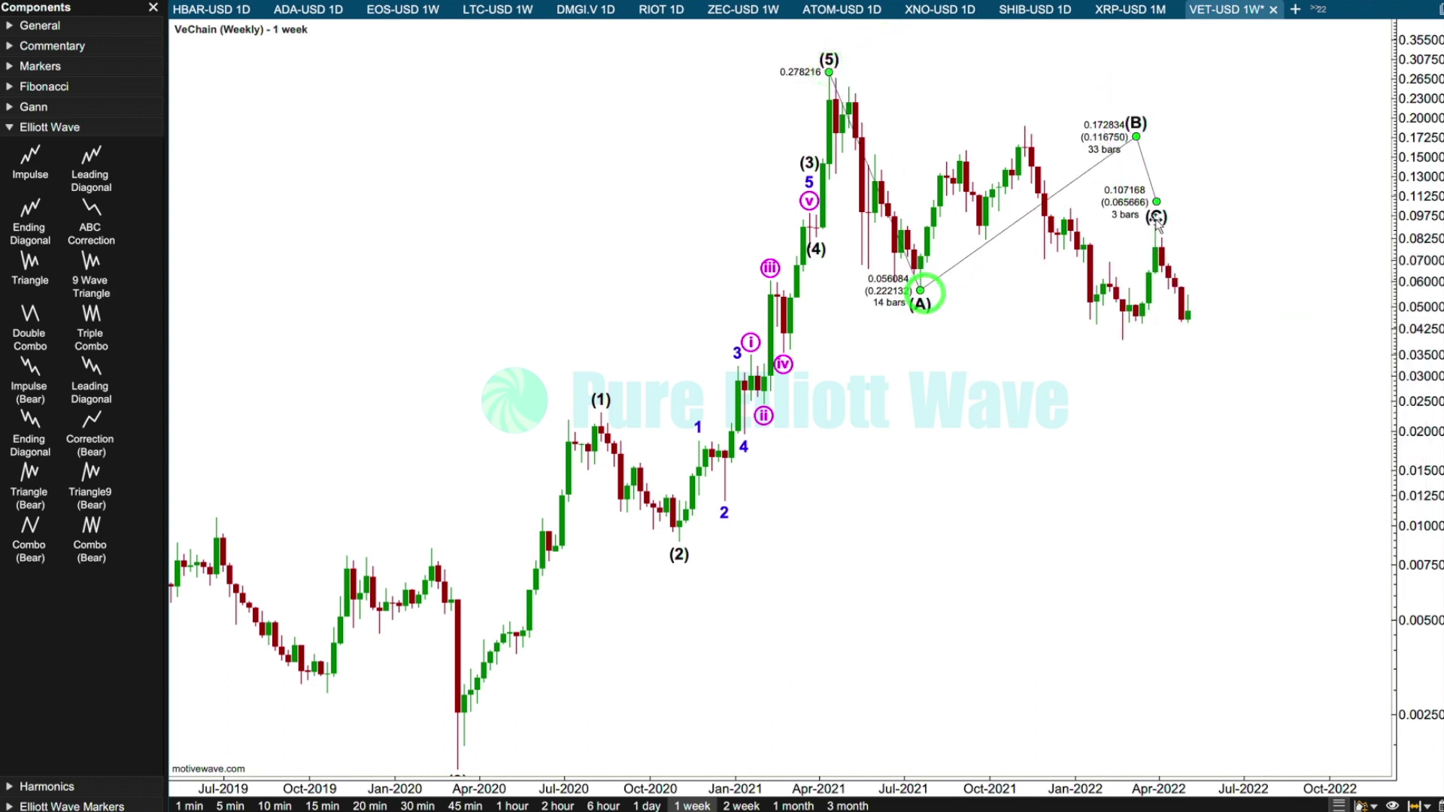
left_click_drag(1157, 218, 1122, 339)
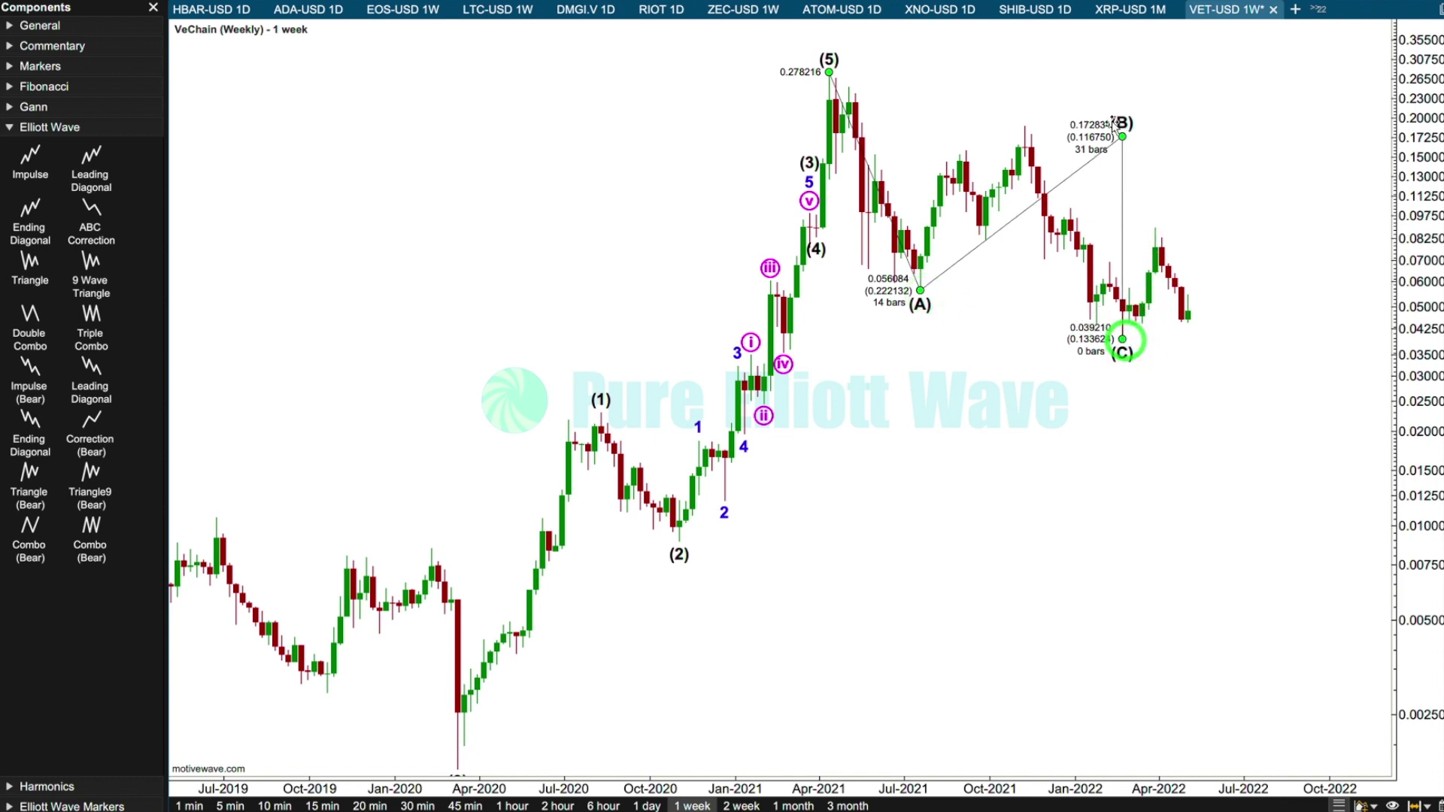
left_click_drag(1126, 129, 1025, 125)
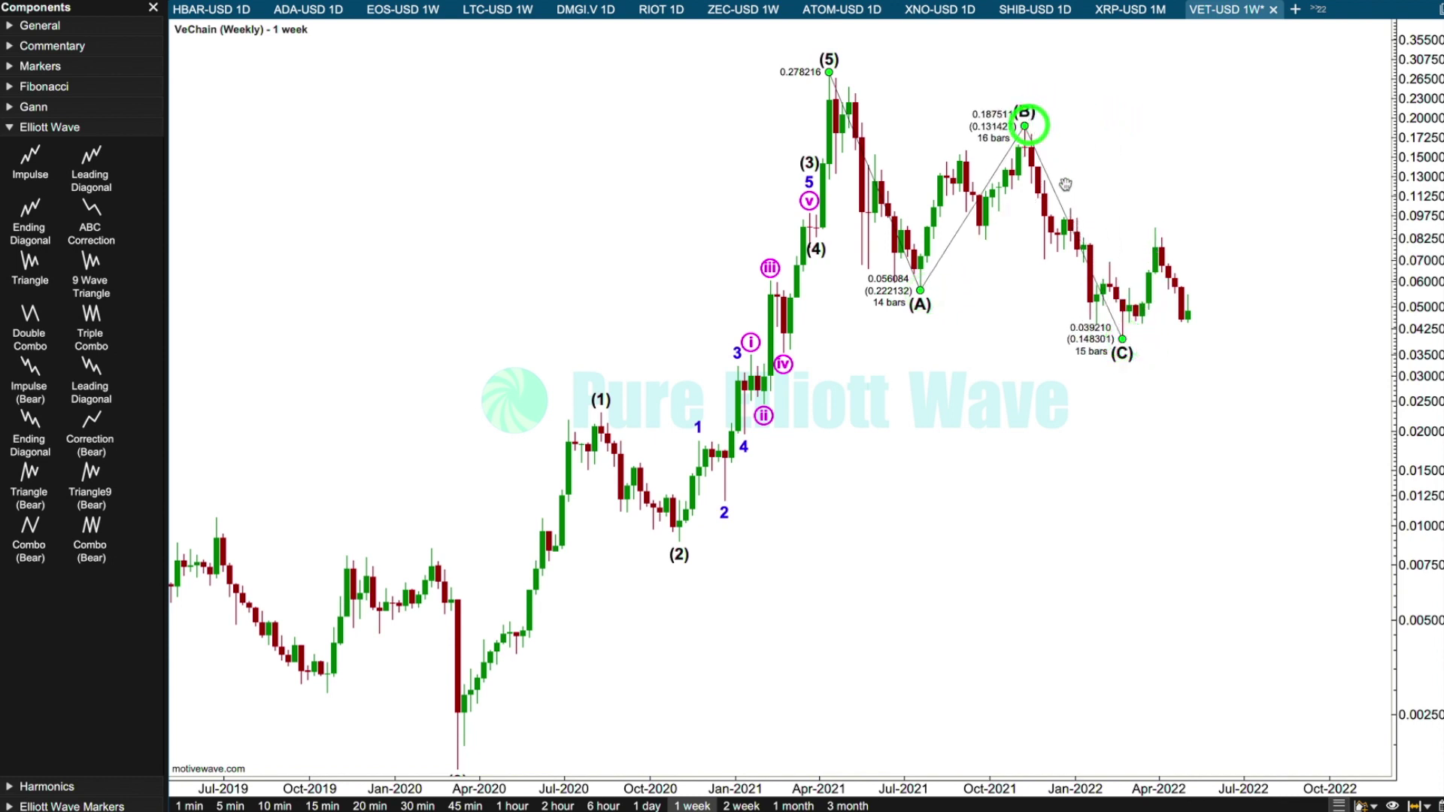
Decompose Intermediate wave (C) into a Minor impulse and move its wave 1 to the early December 2021 low near 0.071
right_click(1064, 209)
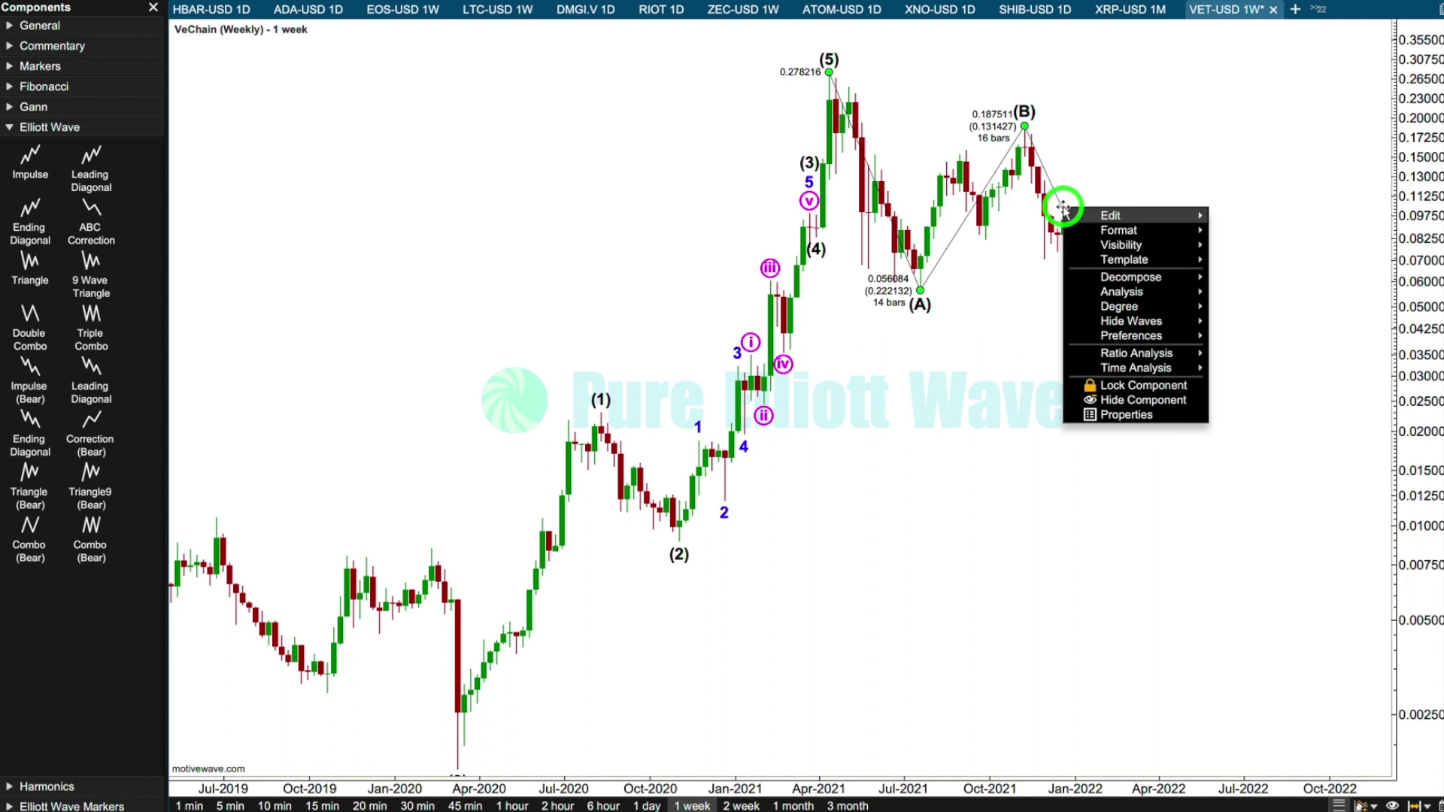
mouse_move(1173, 277)
left_click(1227, 312)
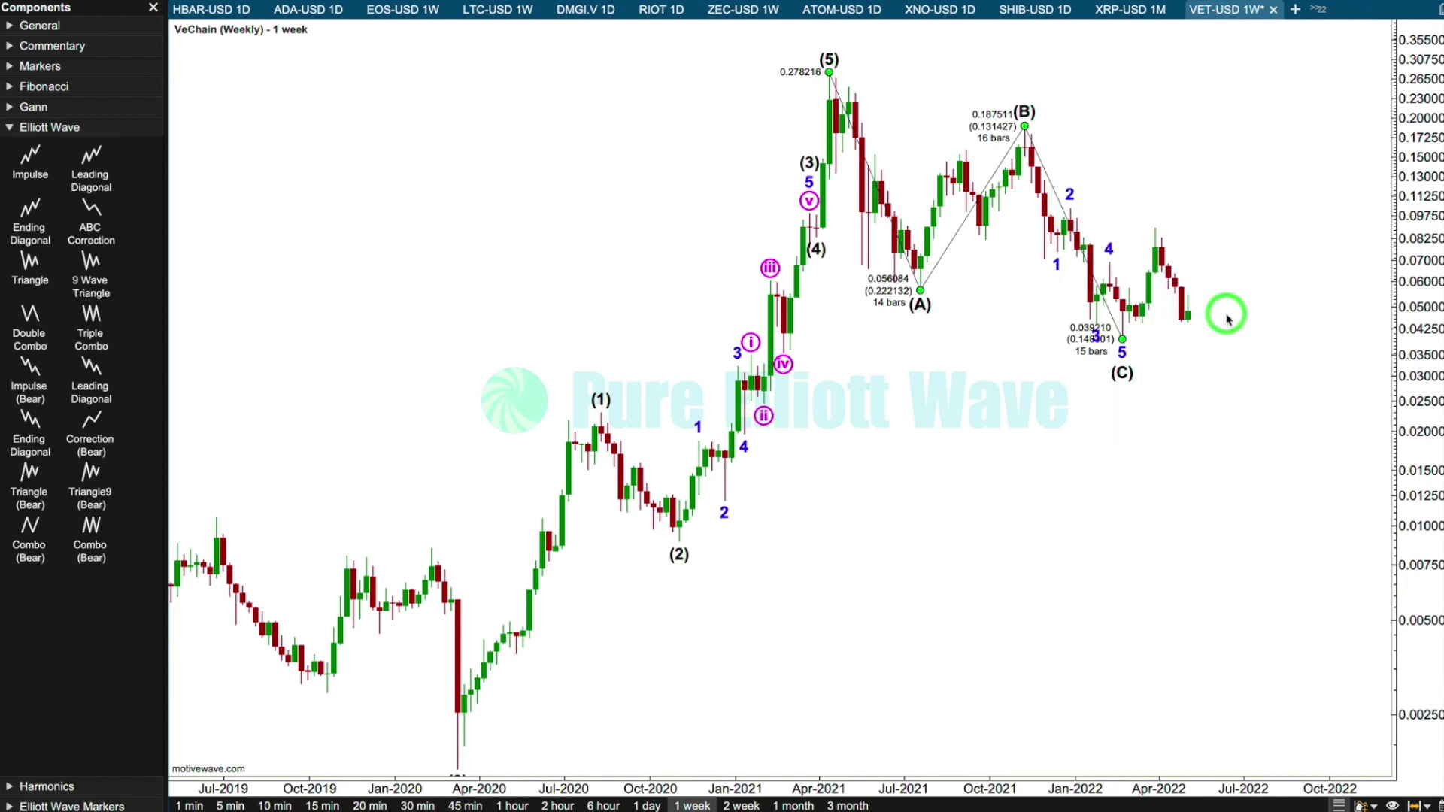
left_click(1051, 268)
left_click_drag(1051, 268, 1044, 259)
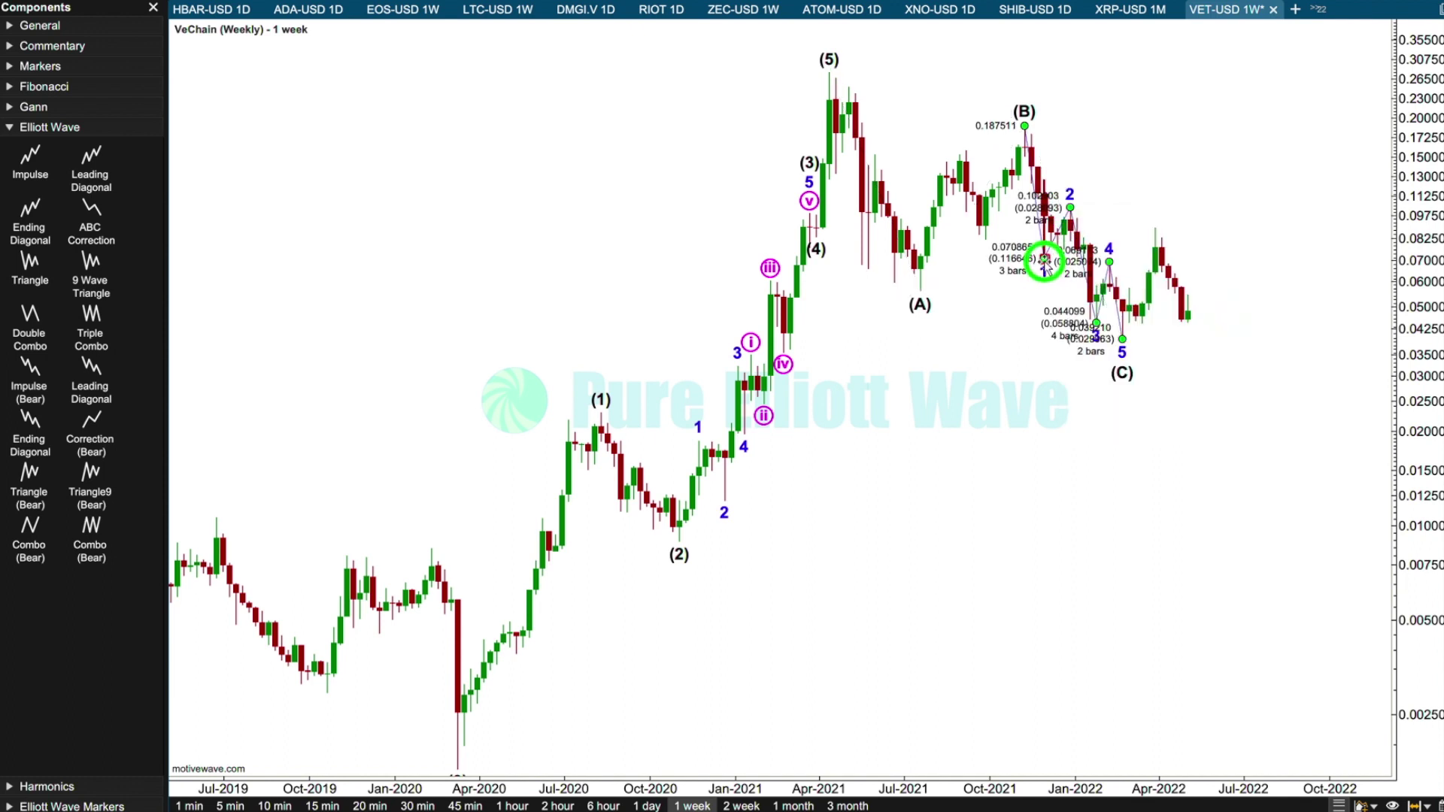
left_click(985, 389)
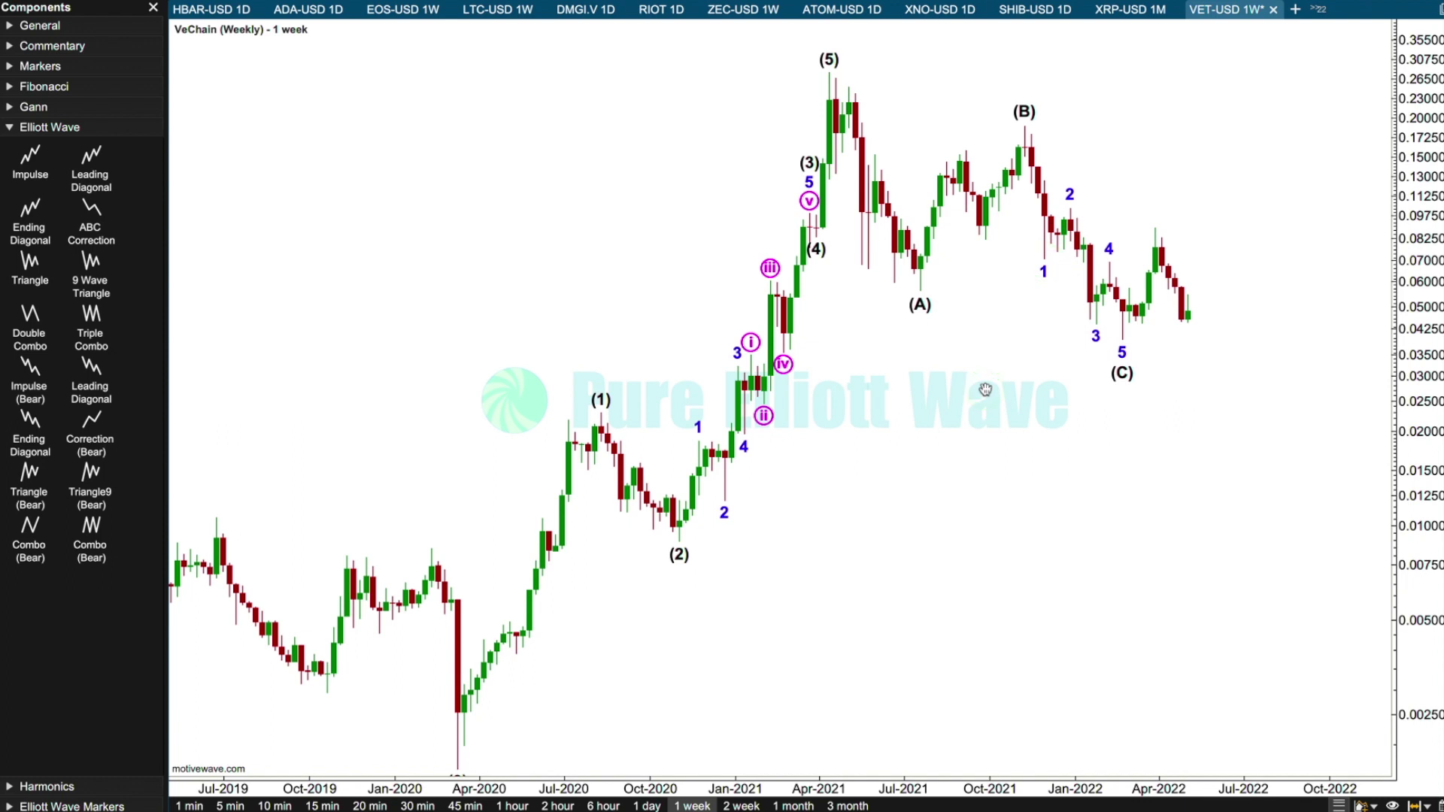
Decompose Intermediate wave (B) into a Minor ABC correction and wave (A) into a Minor leading diagonal
left_click(1026, 114)
right_click(1001, 165)
mouse_move(1068, 235)
left_click(1178, 282)
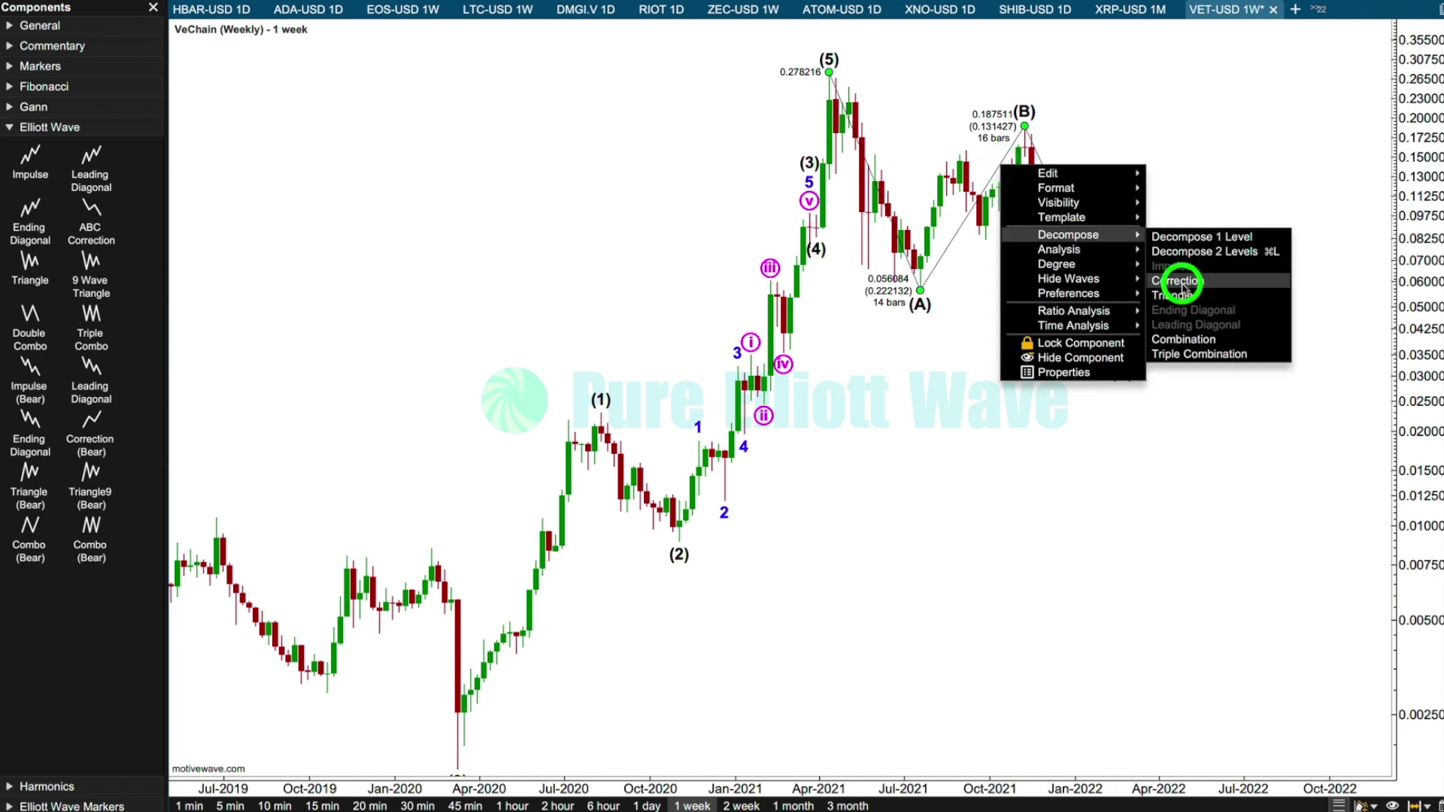
right_click(878, 185)
mouse_move(962, 256)
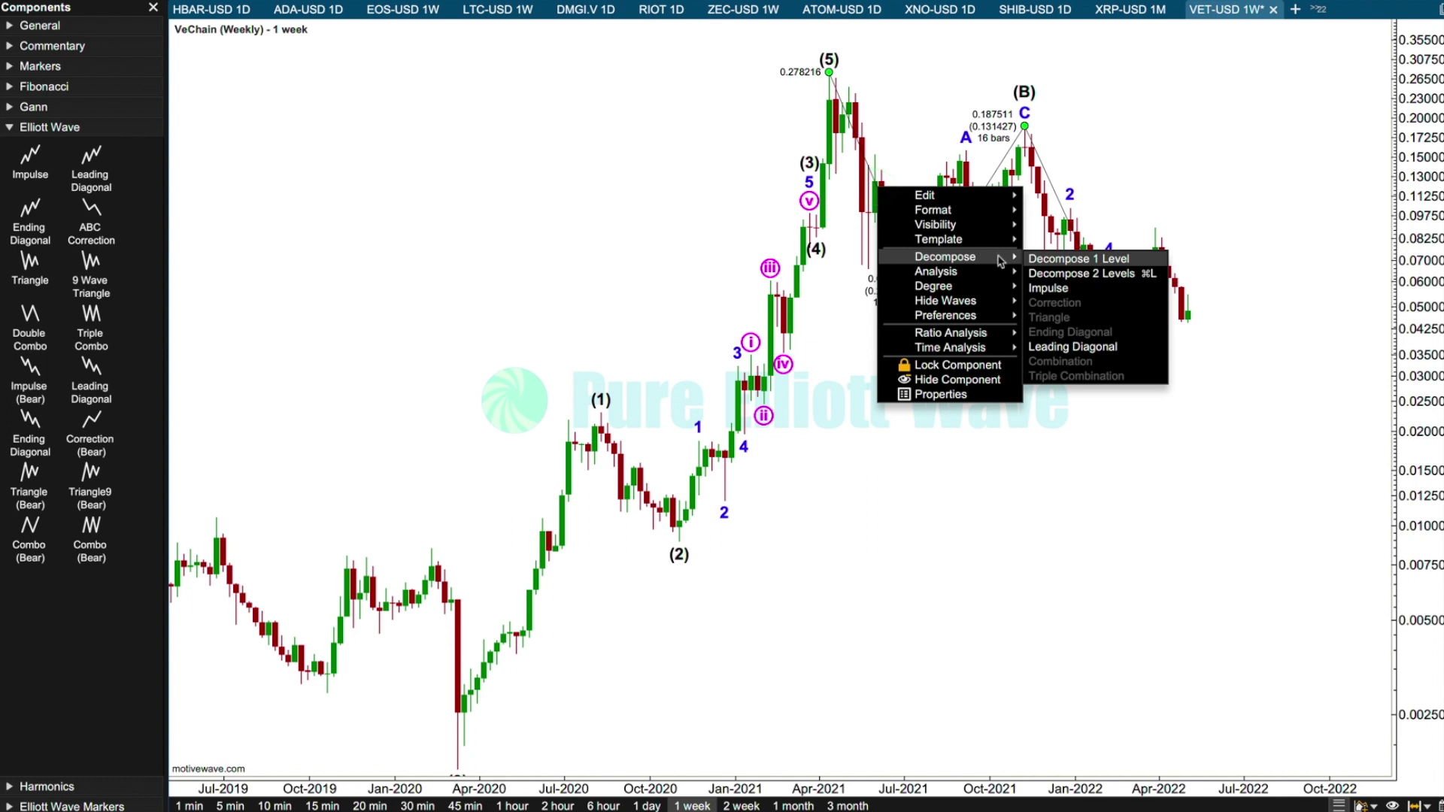
left_click(1054, 346)
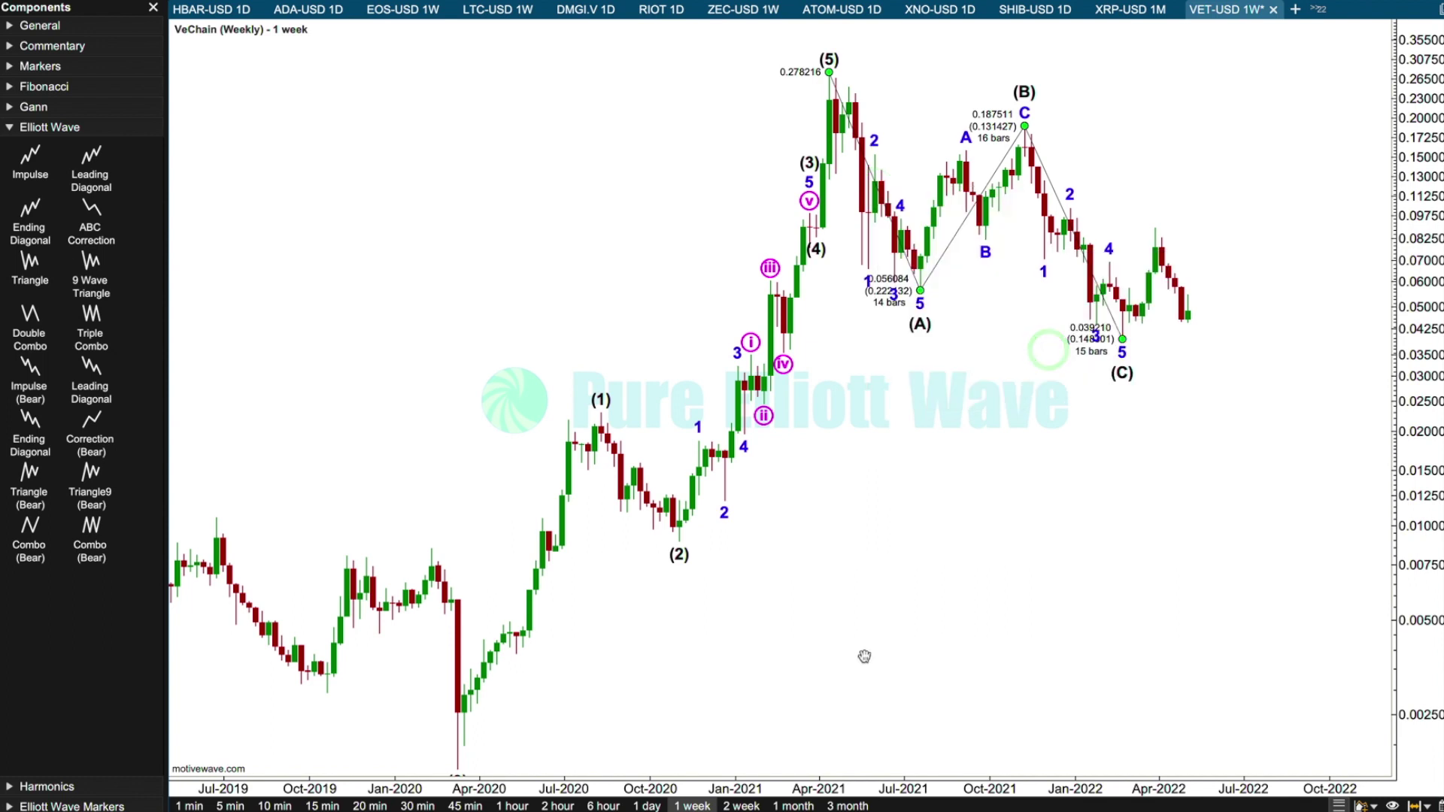
Show the converging trend lines on the Minor leading diagonal inside Intermediate wave (A)
left_click_drag(832, 787, 807, 788)
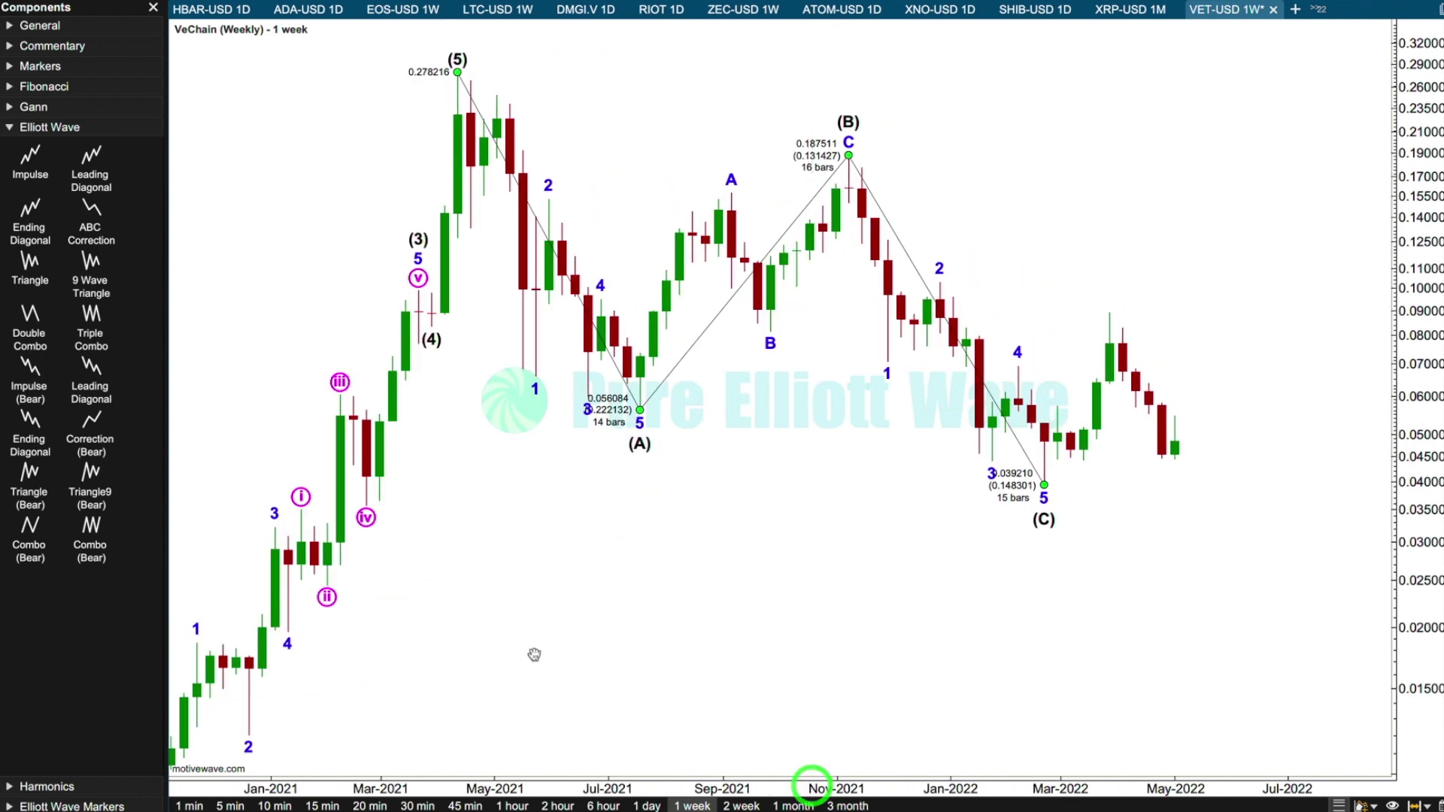
left_click_drag(531, 655, 796, 649)
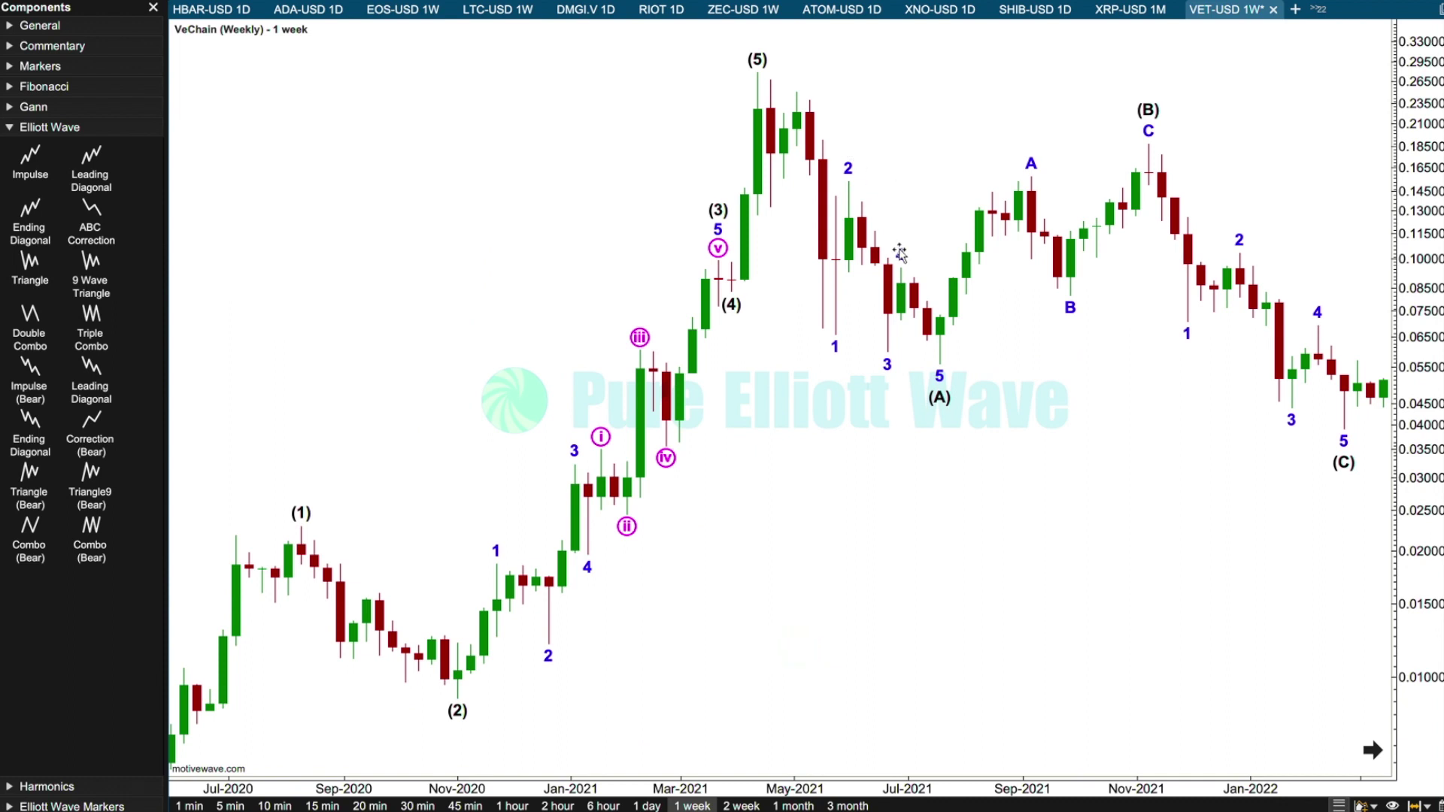
left_click(900, 250)
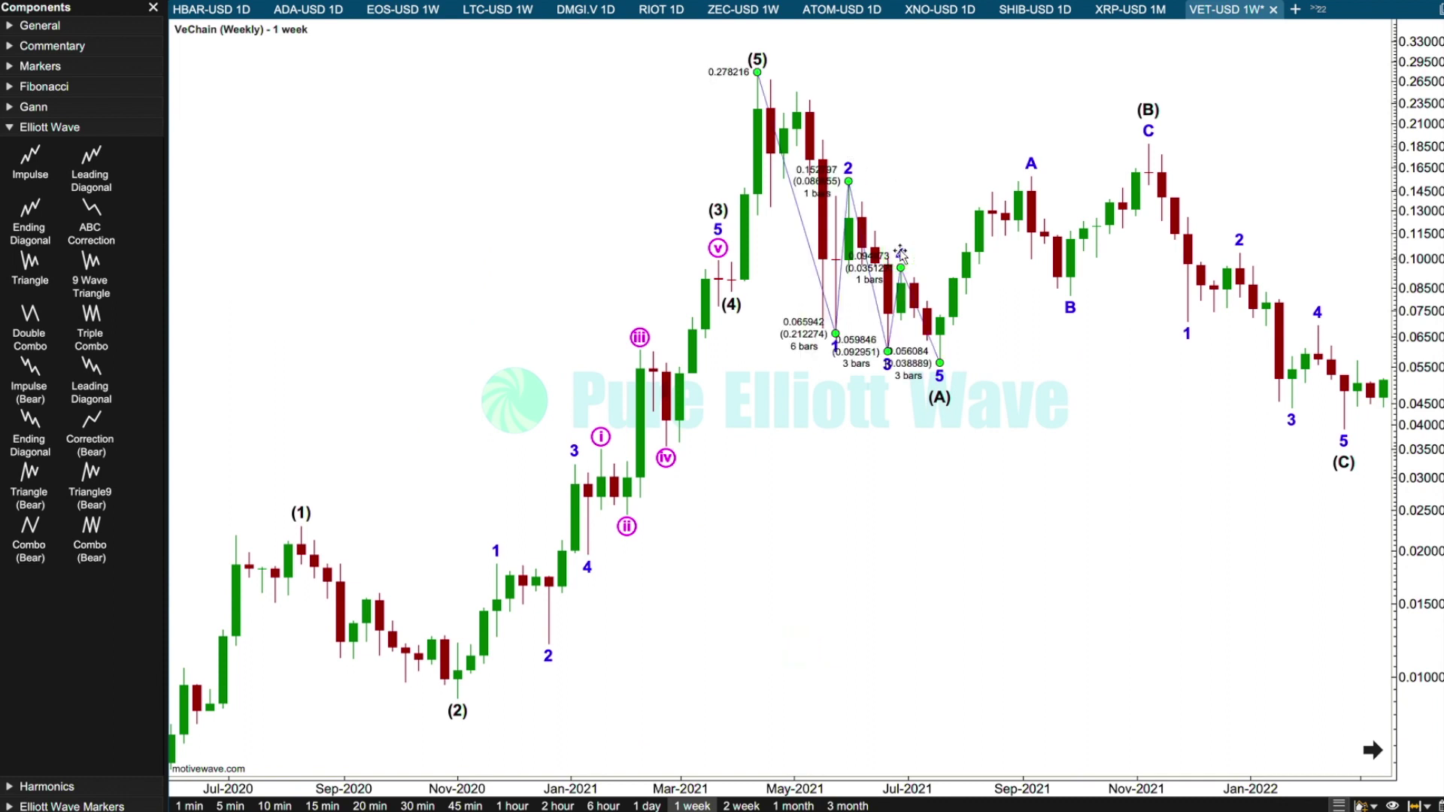
right_click(899, 289)
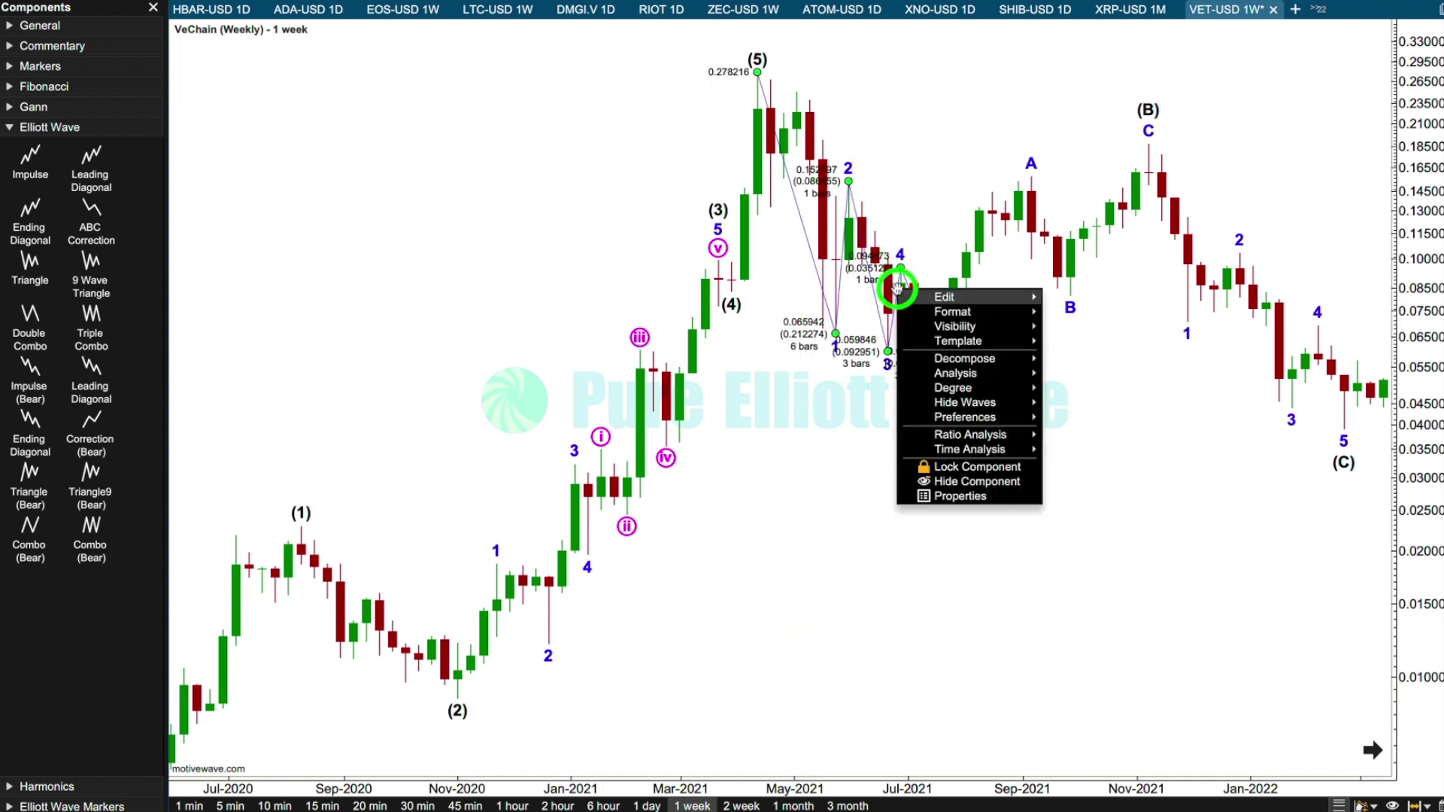
mouse_move(980, 383)
left_click(1100, 384)
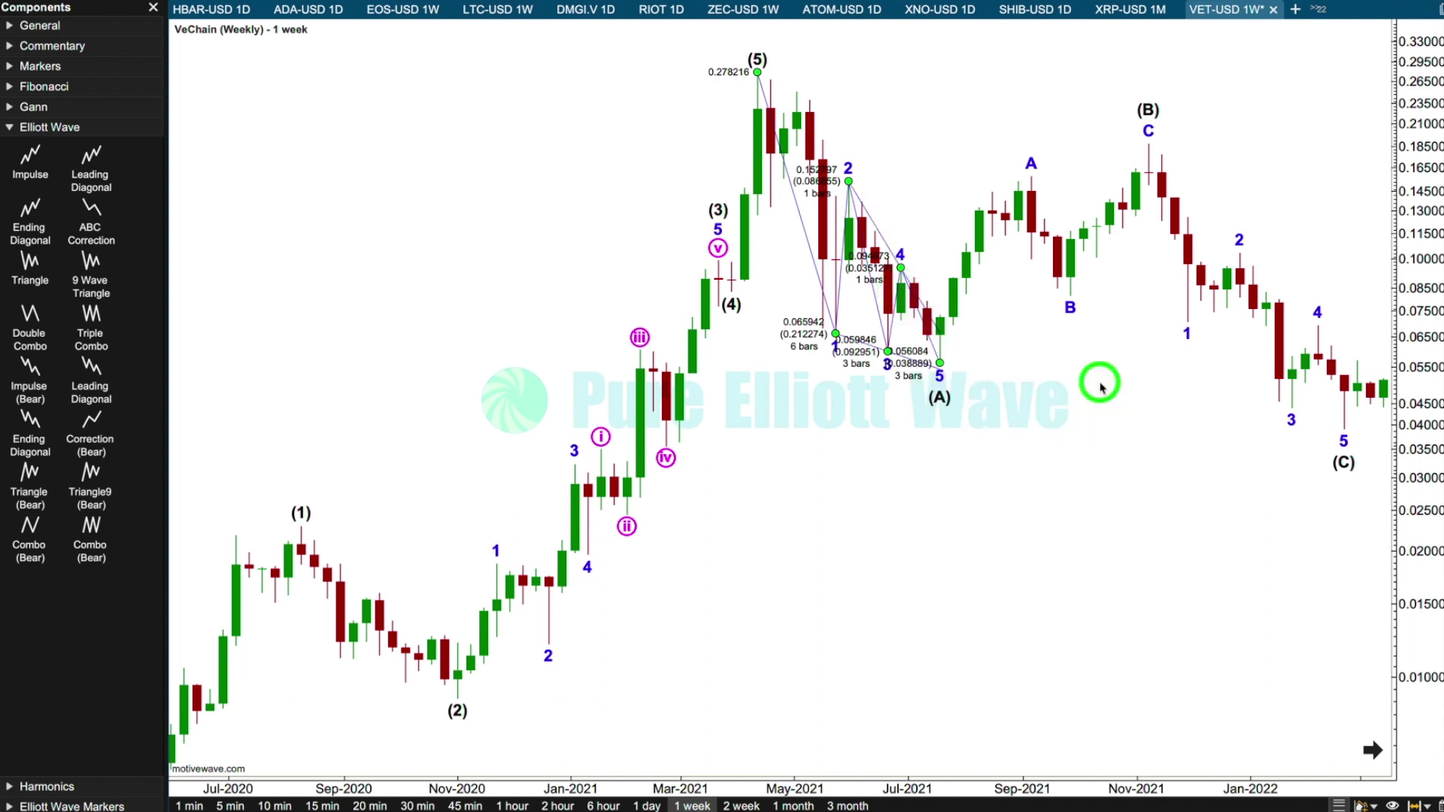
left_click(519, 147)
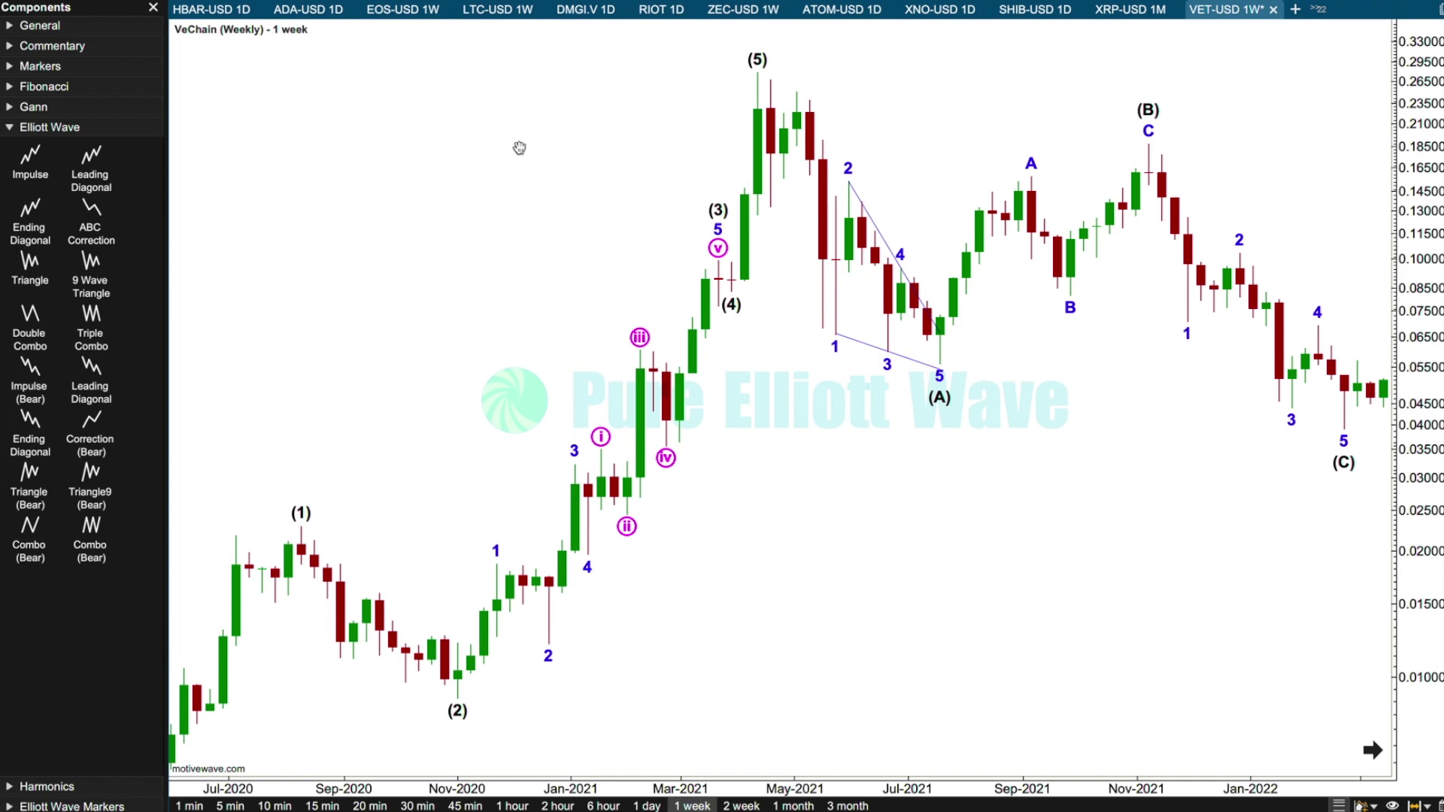
Try an earlier diagonal count with Minor waves 1 and 2 on the April low and May high, 3 and 4 on the late May low and early June high
left_click_drag(848, 168, 799, 90)
left_click_drag(796, 333, 770, 206)
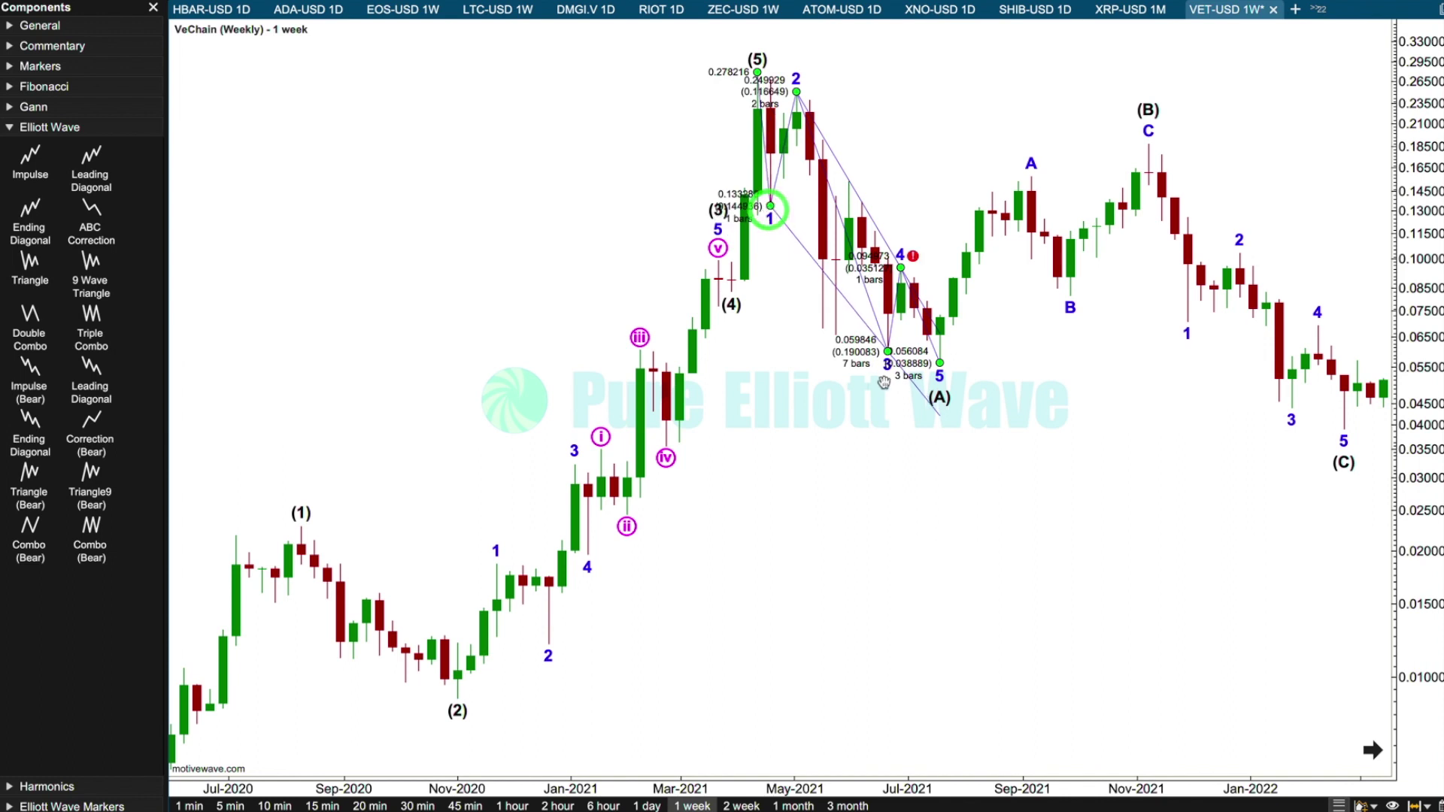
left_click_drag(888, 353, 835, 334)
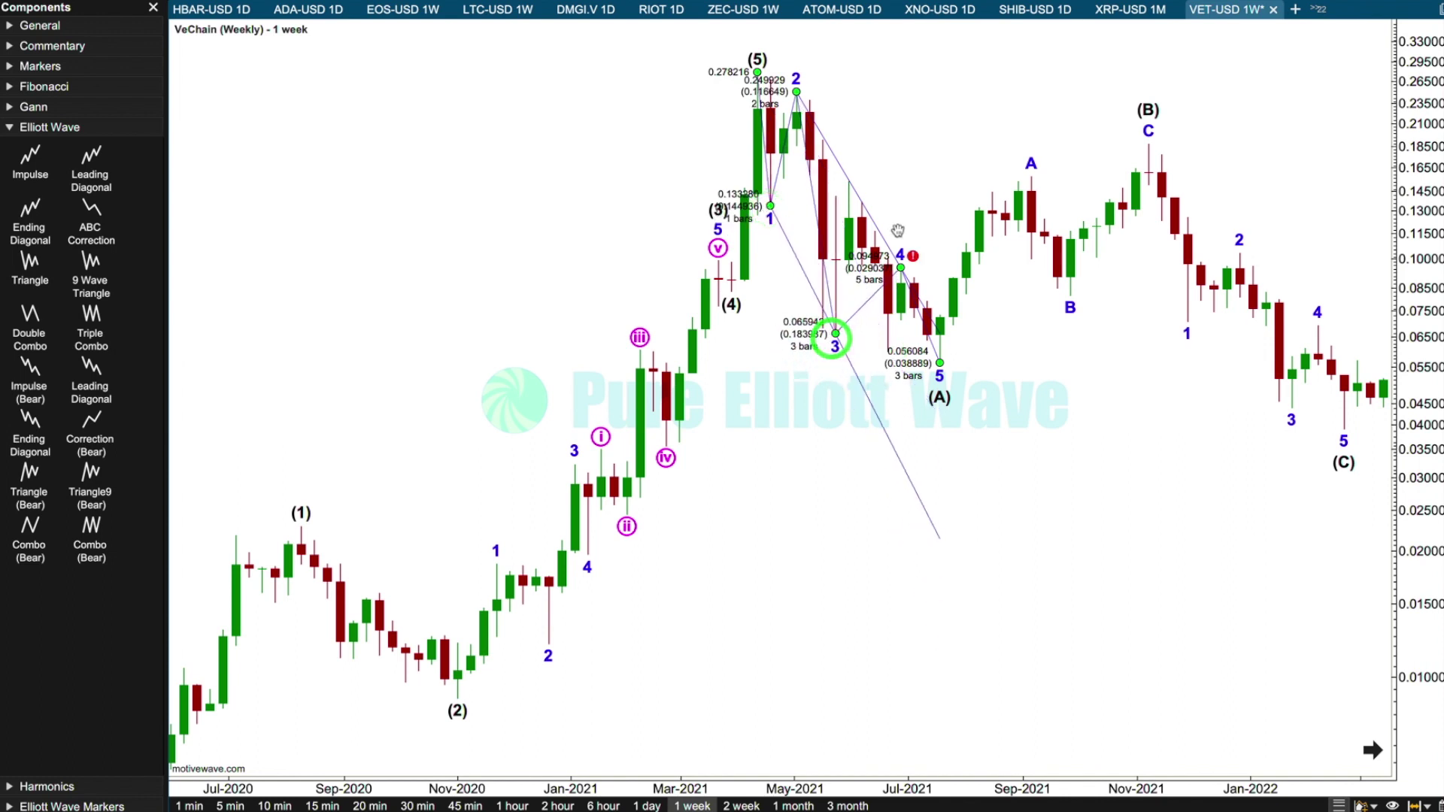
left_click_drag(902, 263, 850, 181)
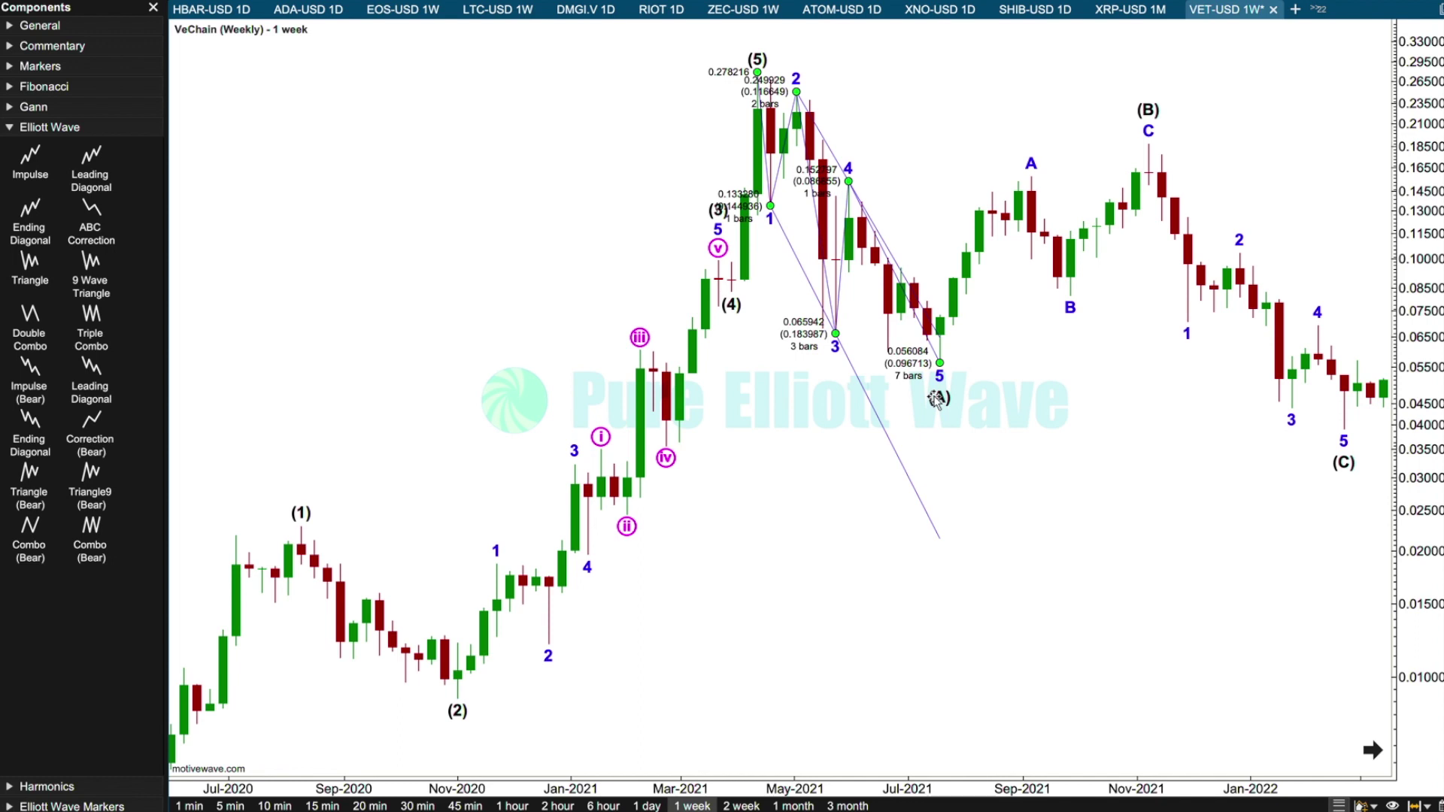
Return Minor waves 1 and 2 of the diagonal to the late May low and early June high, and 3 and 4 to the late June low and high
left_click_drag(836, 335, 888, 351)
left_click_drag(889, 182, 901, 267)
left_click_drag(770, 205, 835, 333)
left_click_drag(835, 90, 849, 183)
left_click(961, 80)
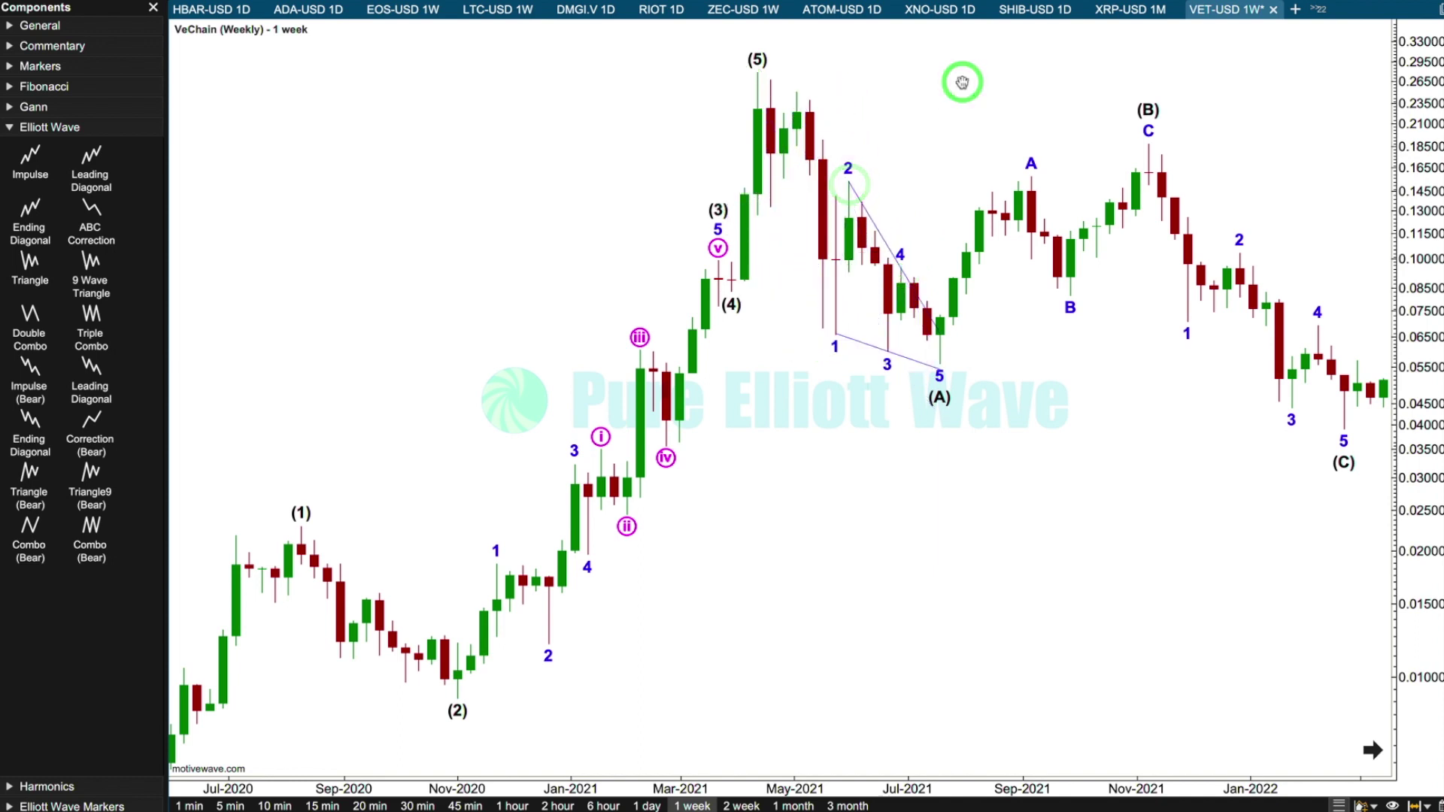
Create a new VeChain analysis named Daily, based on the Weekly analysis
left_click_drag(1096, 419, 1051, 405)
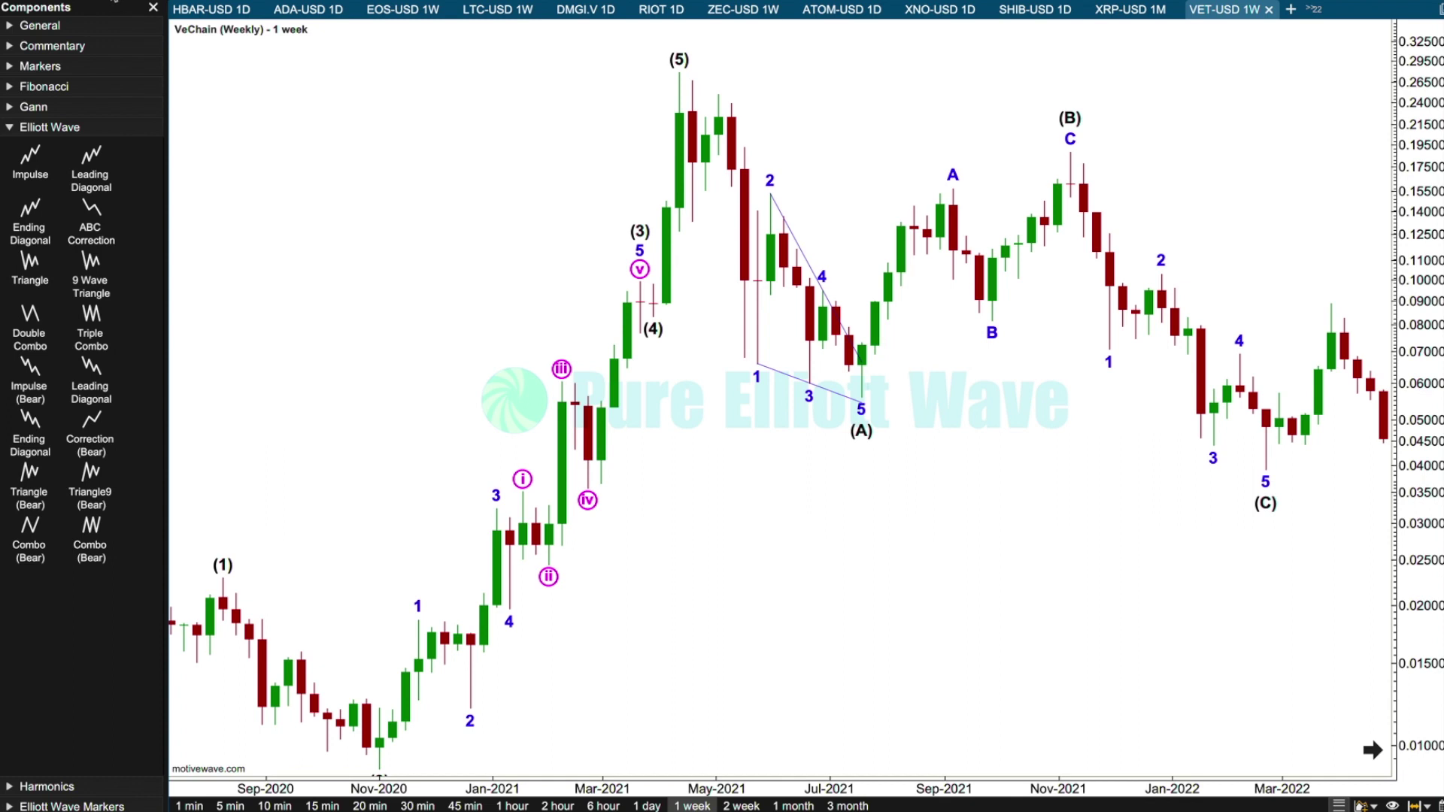
left_click(116, 2)
left_click_drag(650, 410, 572, 415)
type("Daily")
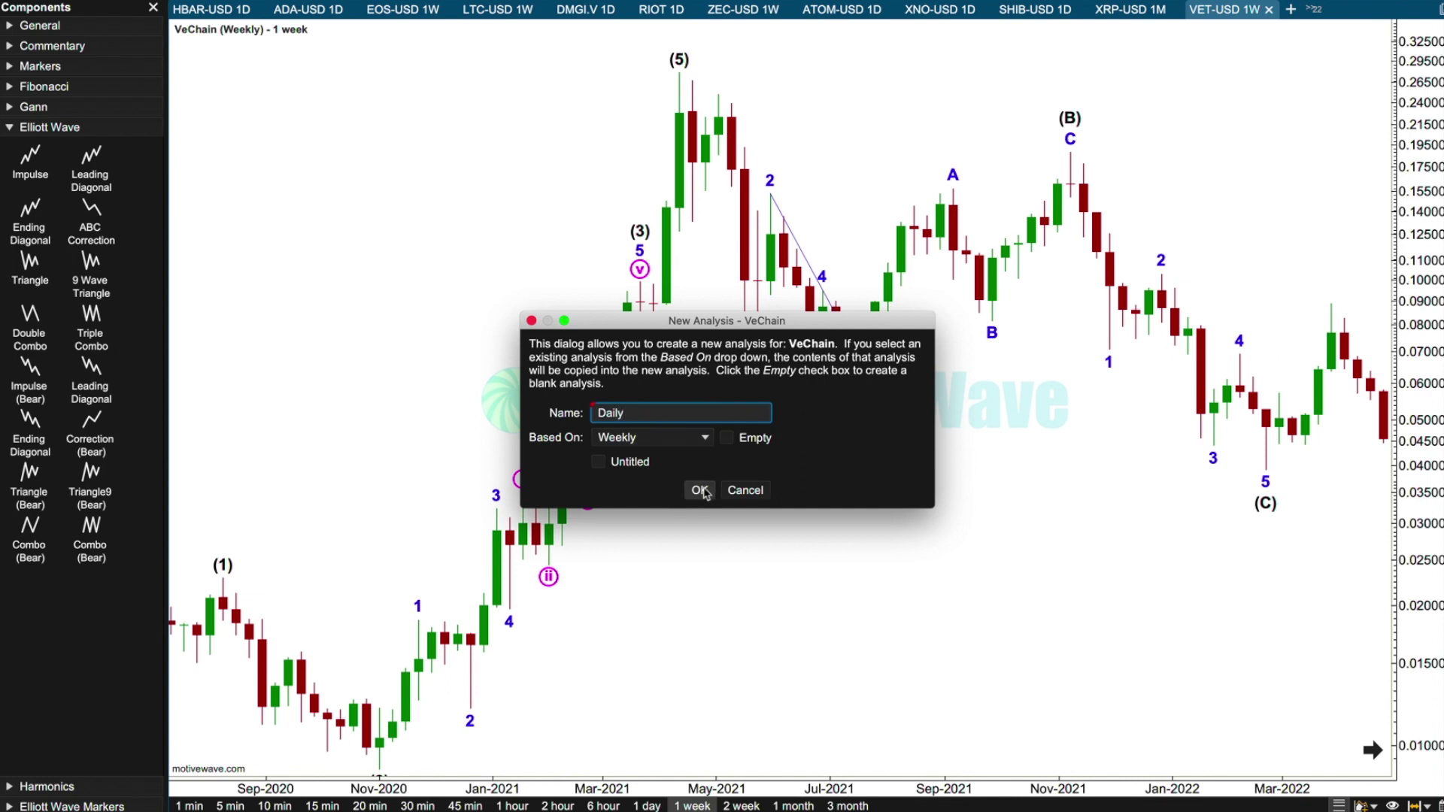
left_click(698, 490)
Align Minute waves i and iii with their exact January and February 2021 highs on the daily chart
left_click_drag(726, 788, 764, 788)
left_click_drag(564, 654, 1402, 635)
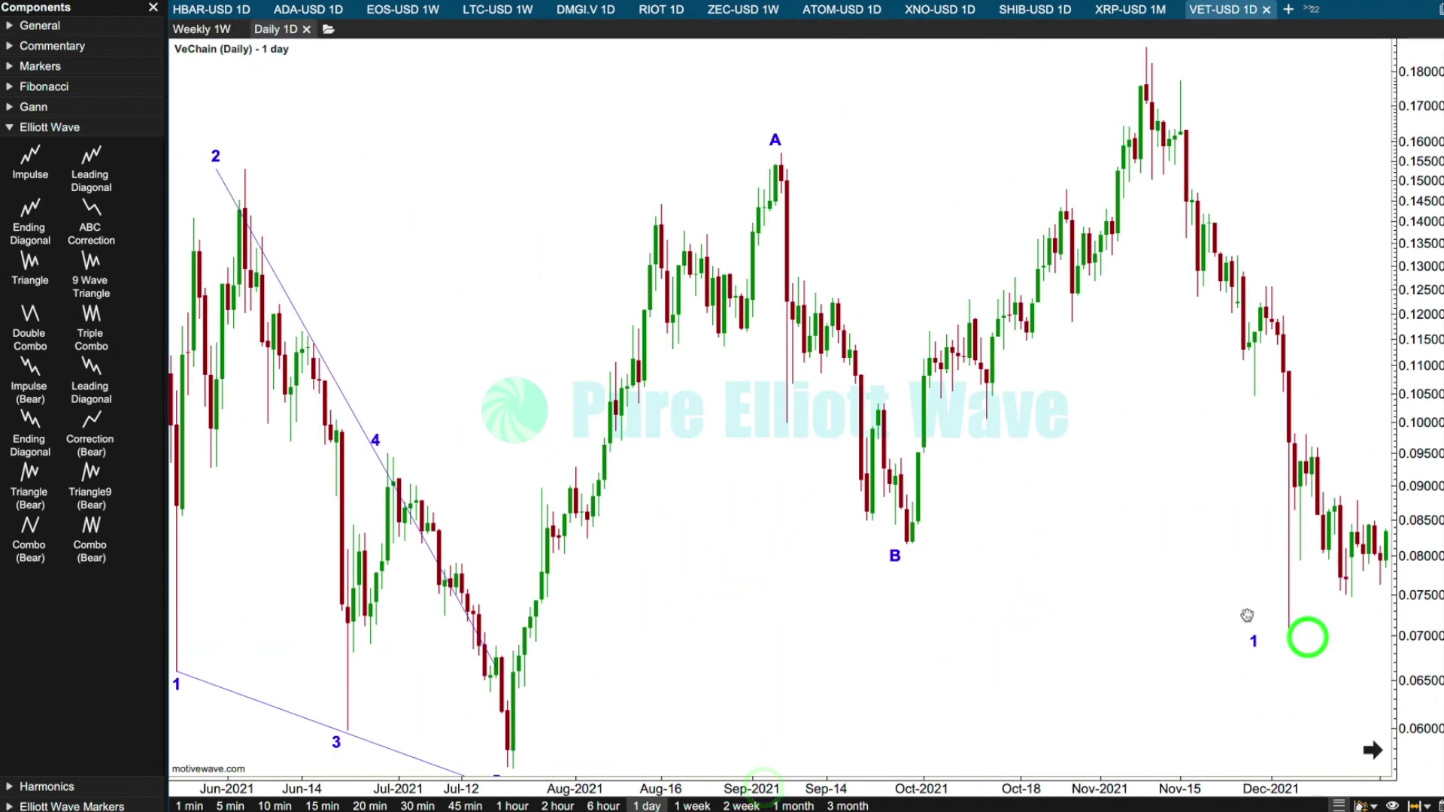
left_click_drag(519, 293, 1438, 338)
left_click_drag(553, 230, 954, 222)
left_click_drag(595, 406, 494, 413)
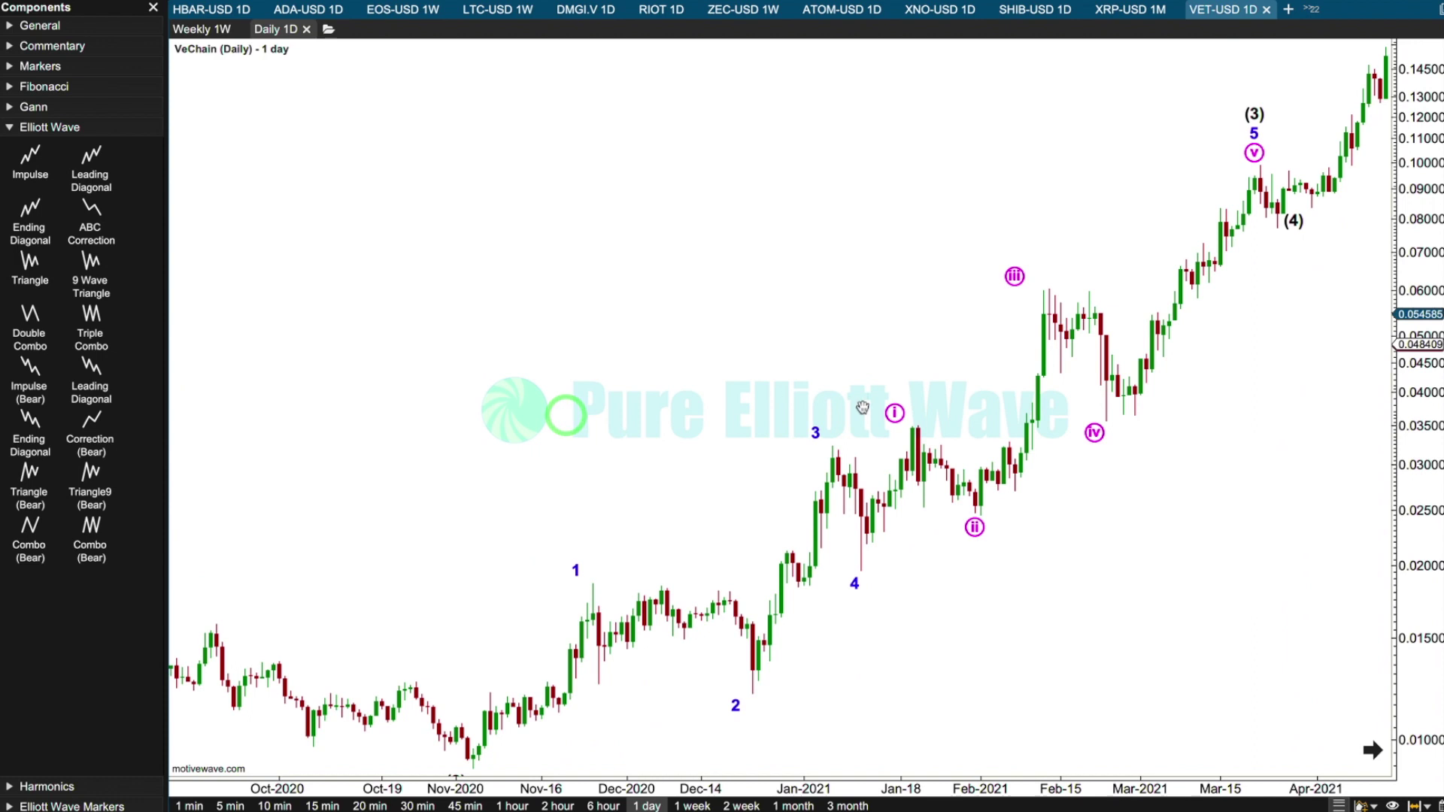
left_click_drag(895, 414, 915, 427)
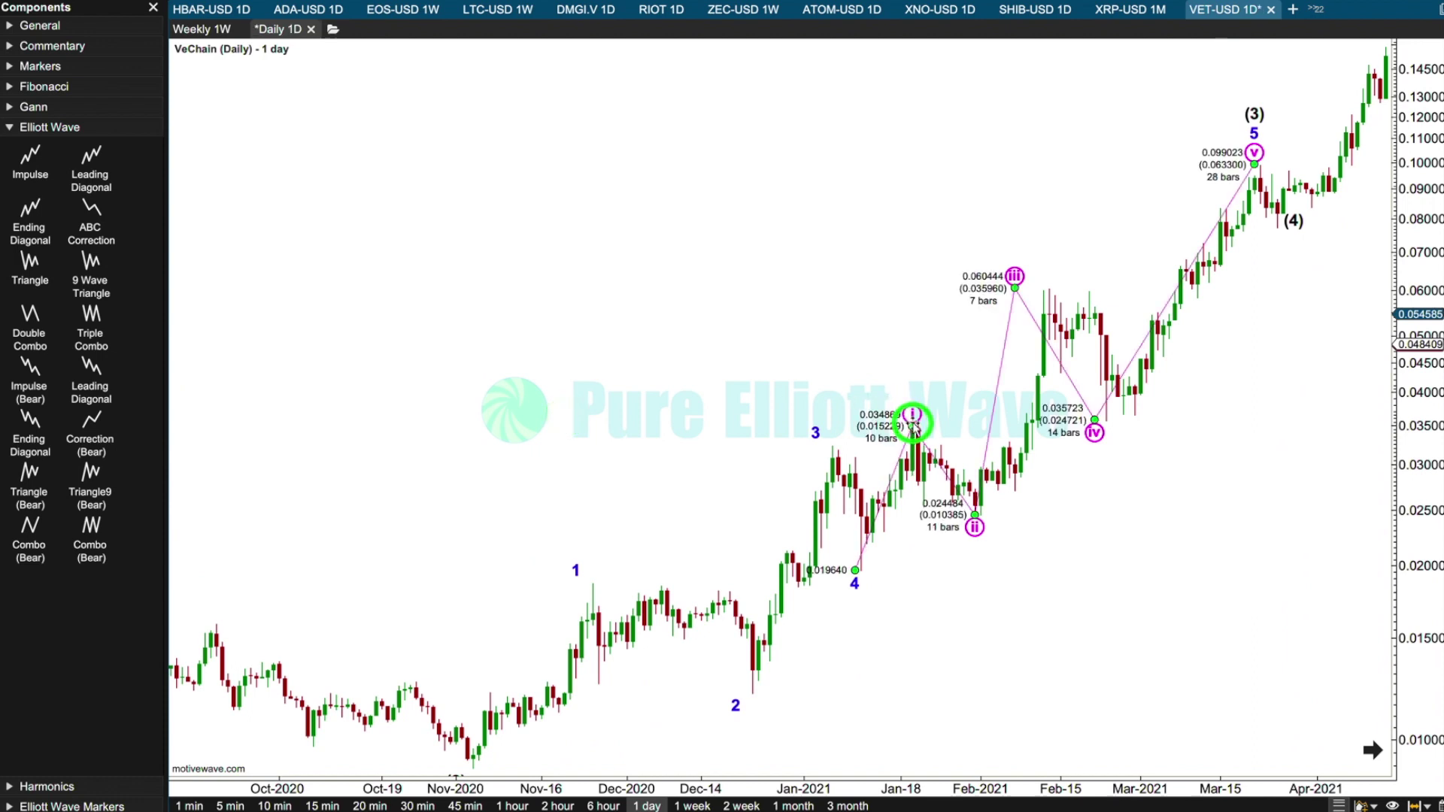
left_click_drag(1017, 266, 1050, 266)
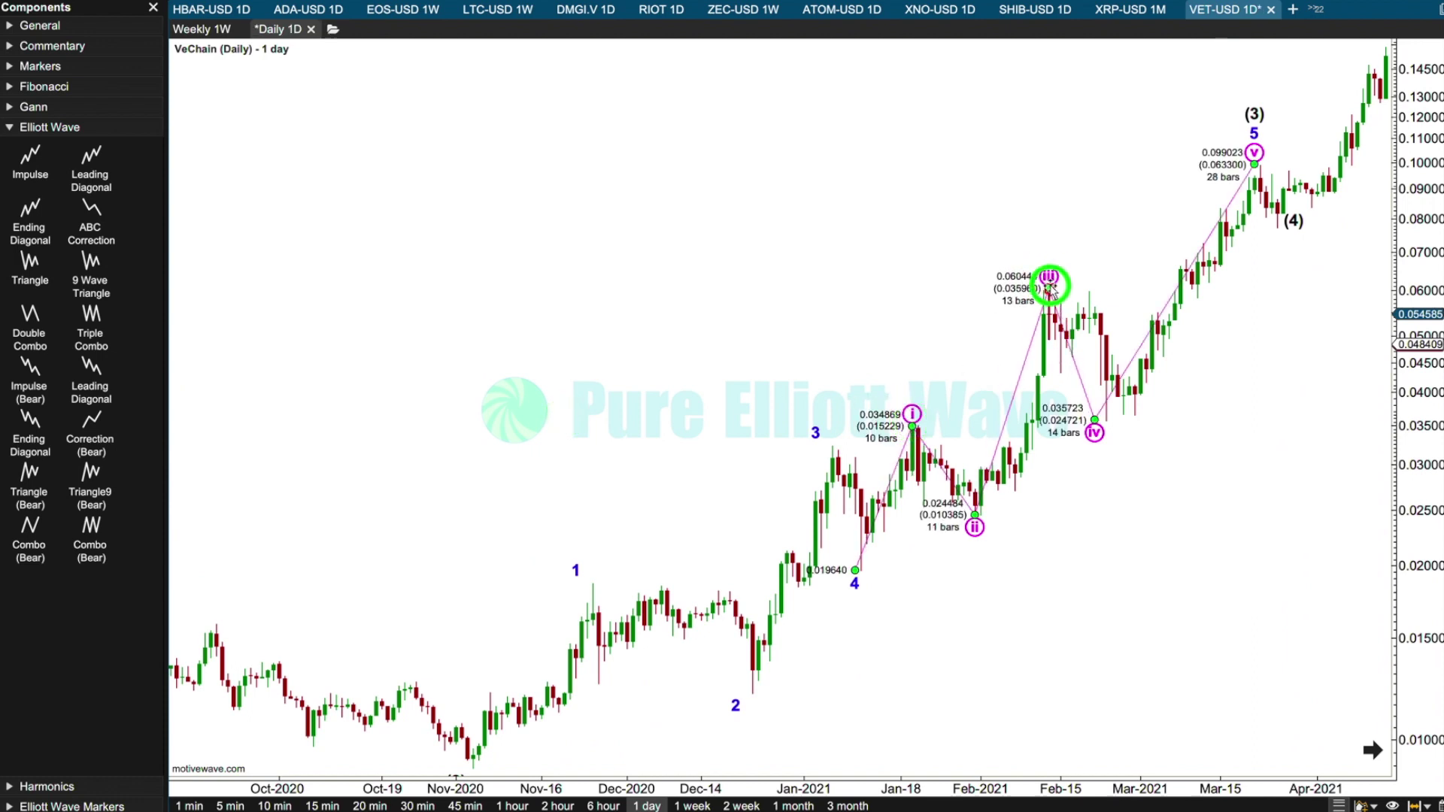
left_click(945, 303)
Decompose Minute wave iii of the early 2021 advance into a Minuette impulse
left_click_drag(946, 303, 780, 332)
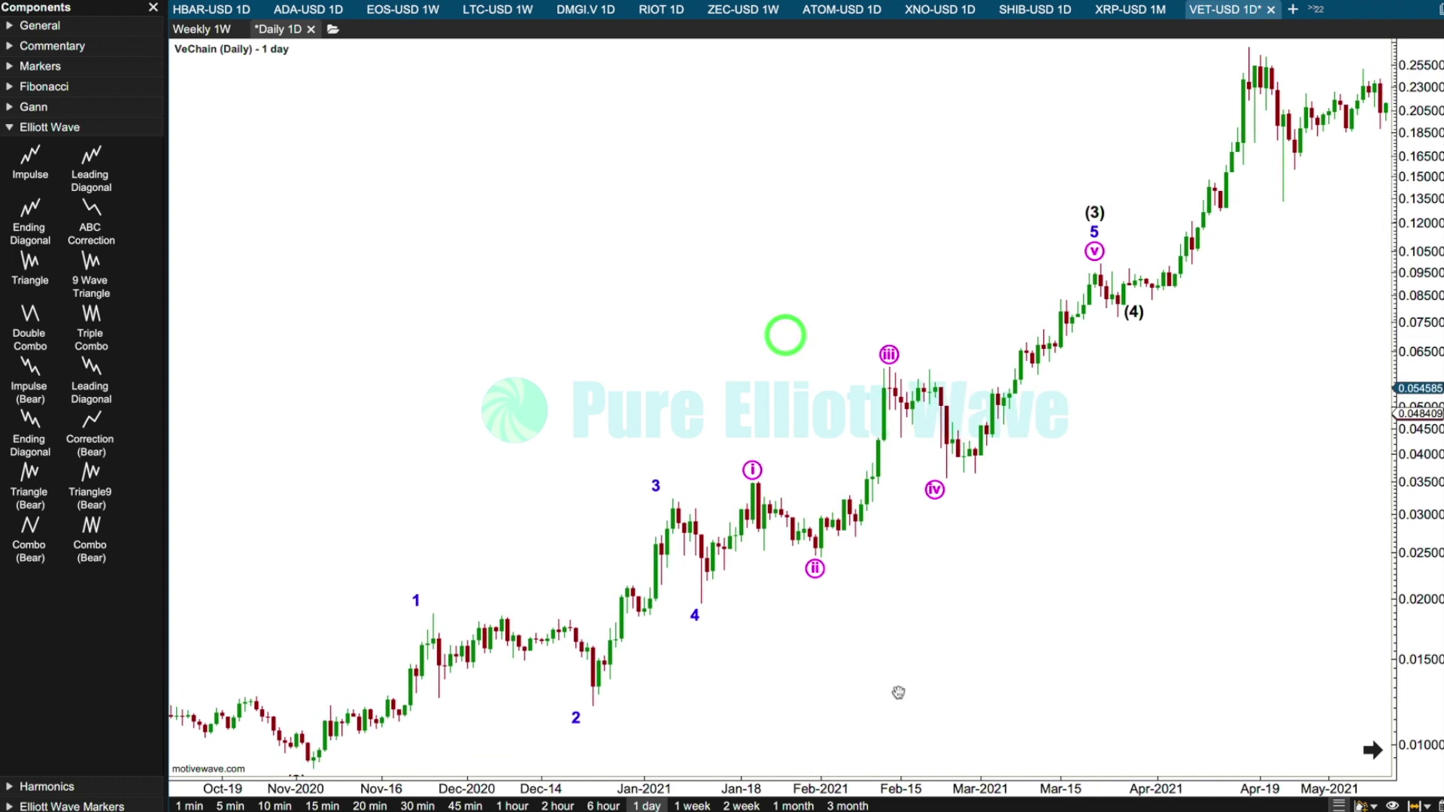
left_click_drag(922, 782, 872, 781)
left_click_drag(346, 698, 878, 472)
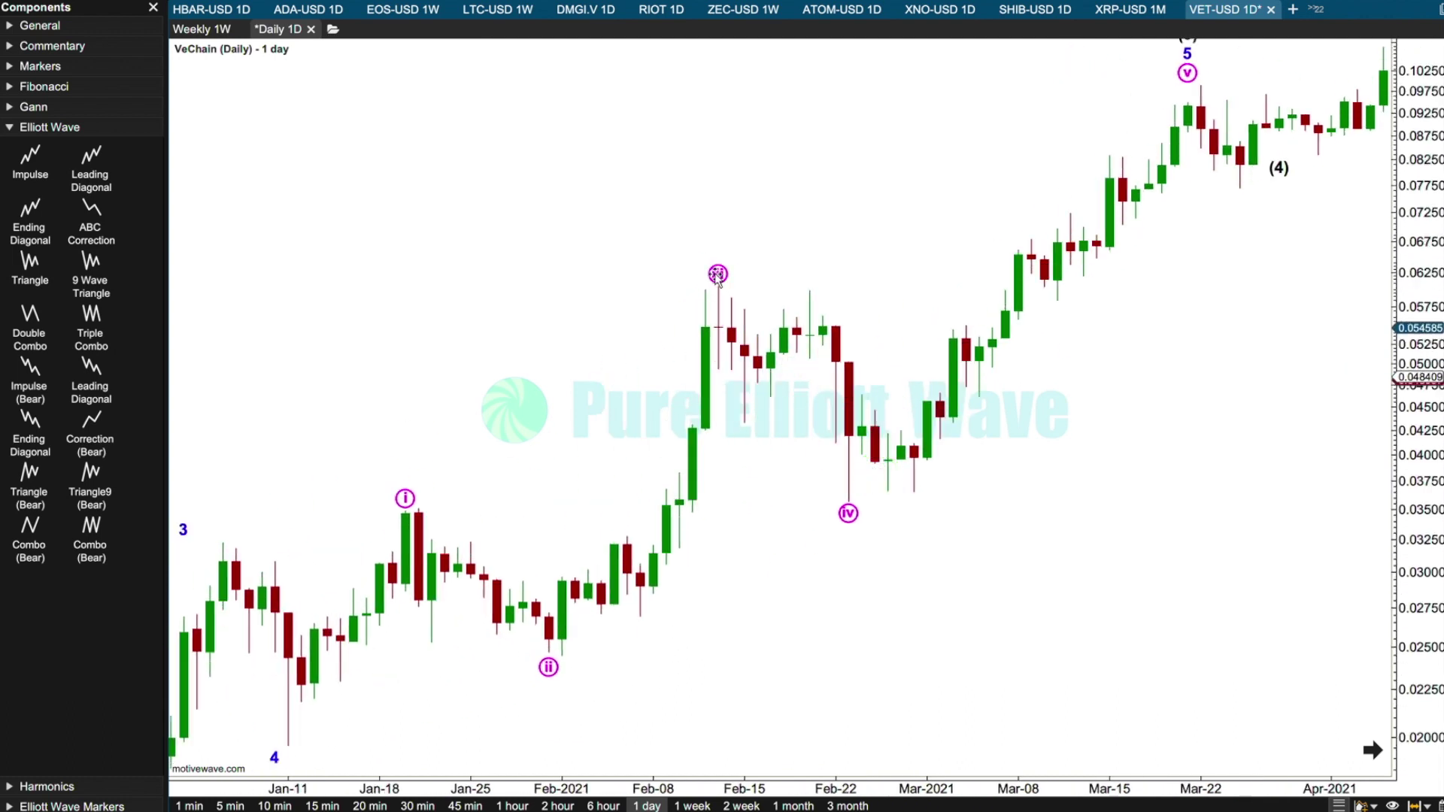
left_click(717, 276)
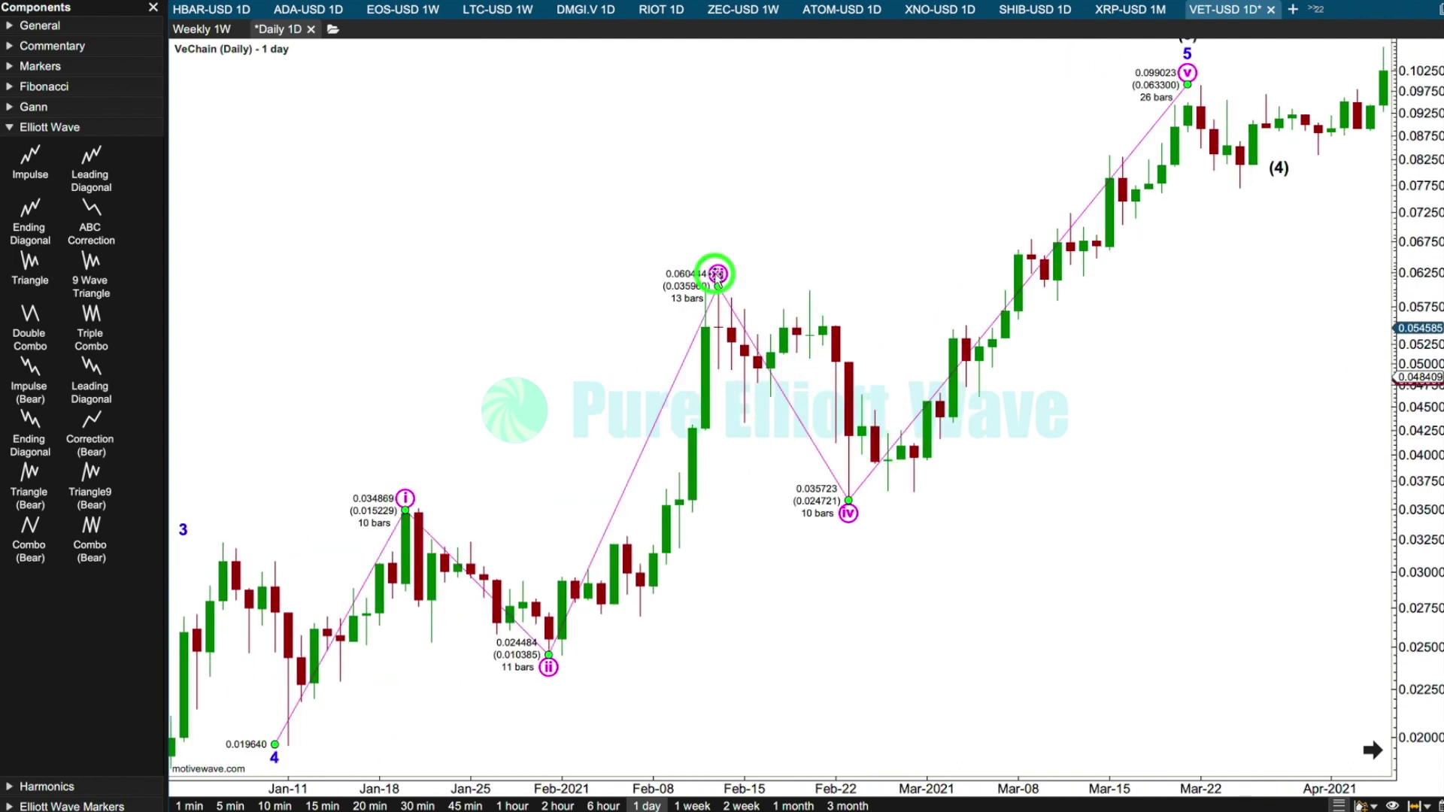
right_click(690, 355)
mouse_move(782, 424)
left_click(882, 459)
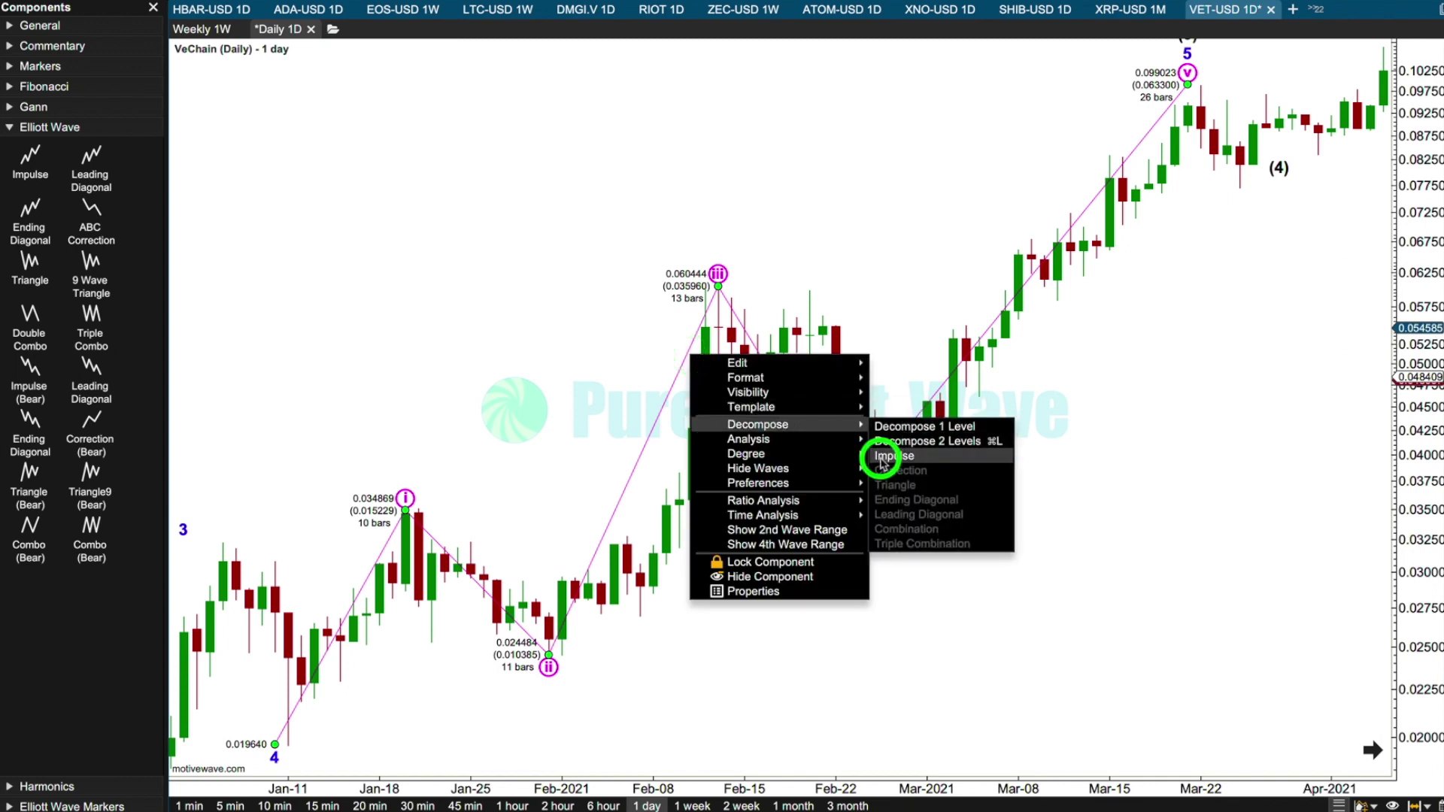
Reposition Minuette waves (i) and (ii) on the early February 2021 high and low, and (iii) and (iv) near 0.060 and 0.049 just before Minute iii
left_click_drag(623, 525, 562, 577)
mouse_move(640, 616)
left_mouse_down()
mouse_move(600, 671)
mouse_move(600, 637)
mouse_move(641, 621)
left_mouse_up()
left_click(607, 371)
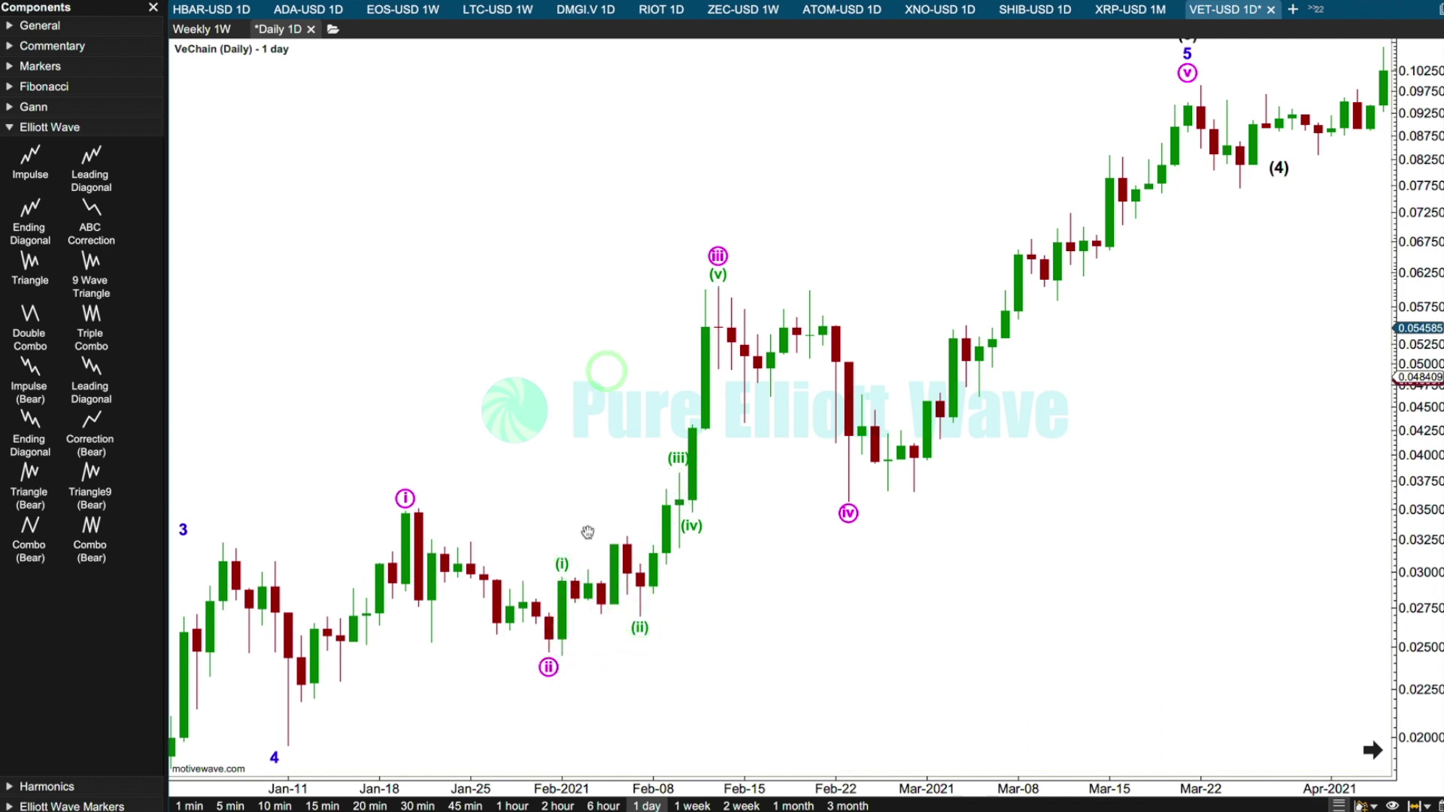
left_click_drag(674, 446, 705, 286)
left_click_drag(692, 512, 714, 369)
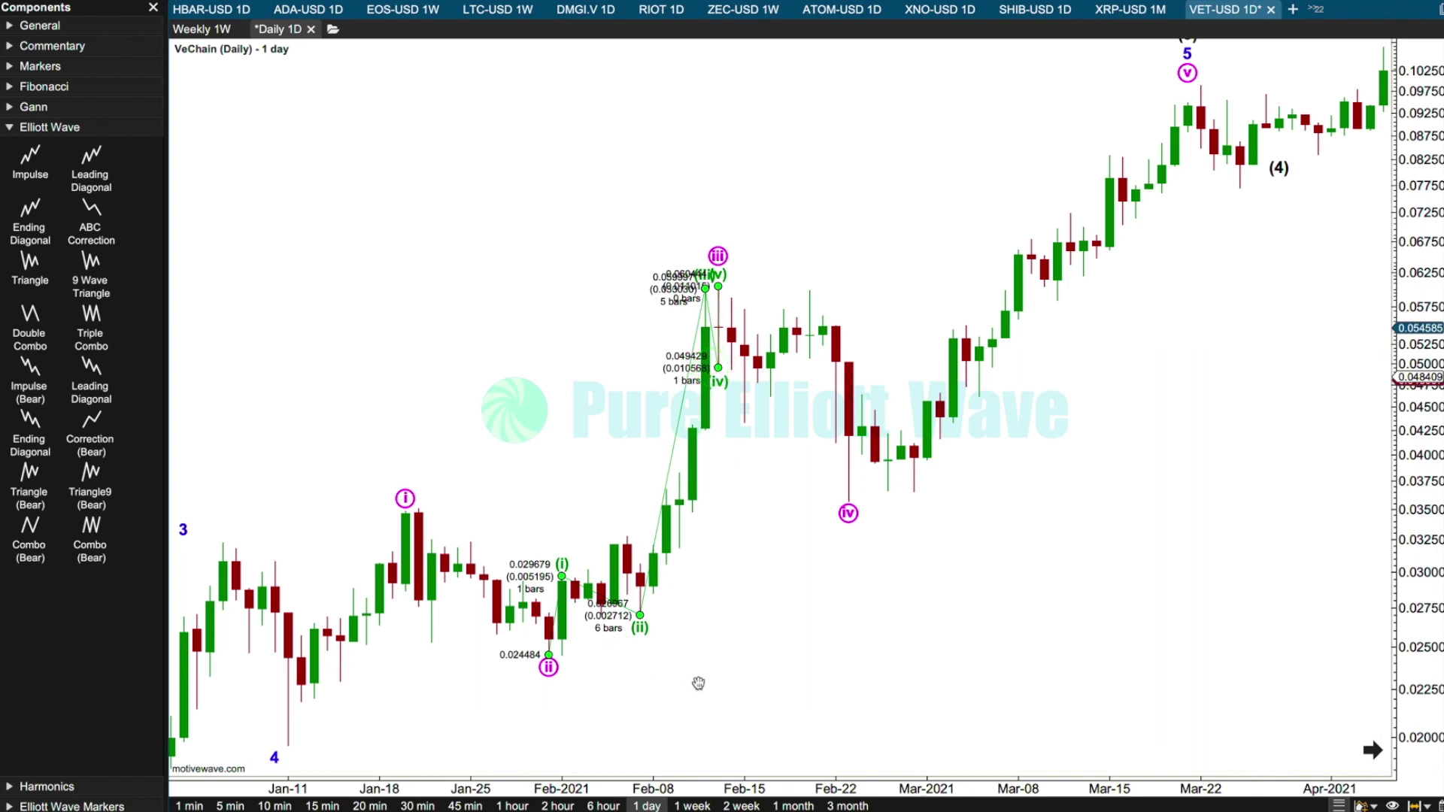
left_click(588, 406)
Align Minor waves 1 and 2 of the decline from November 2021 with the December 2021 low at 0.070865 and high at 0.102903
left_click_drag(1031, 168, 667, 168)
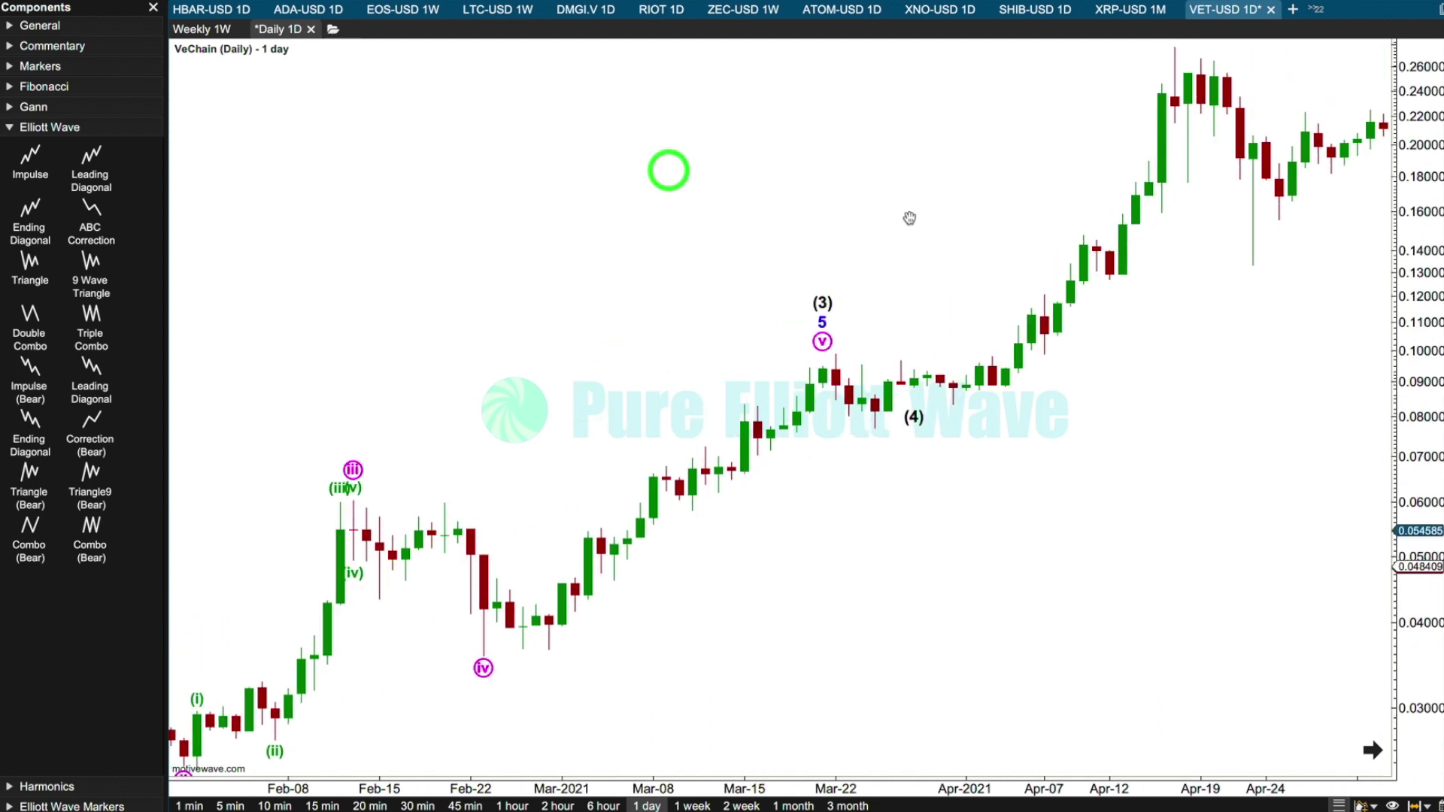
left_click_drag(822, 364, 440, 392)
left_click_drag(1196, 174, 371, 223)
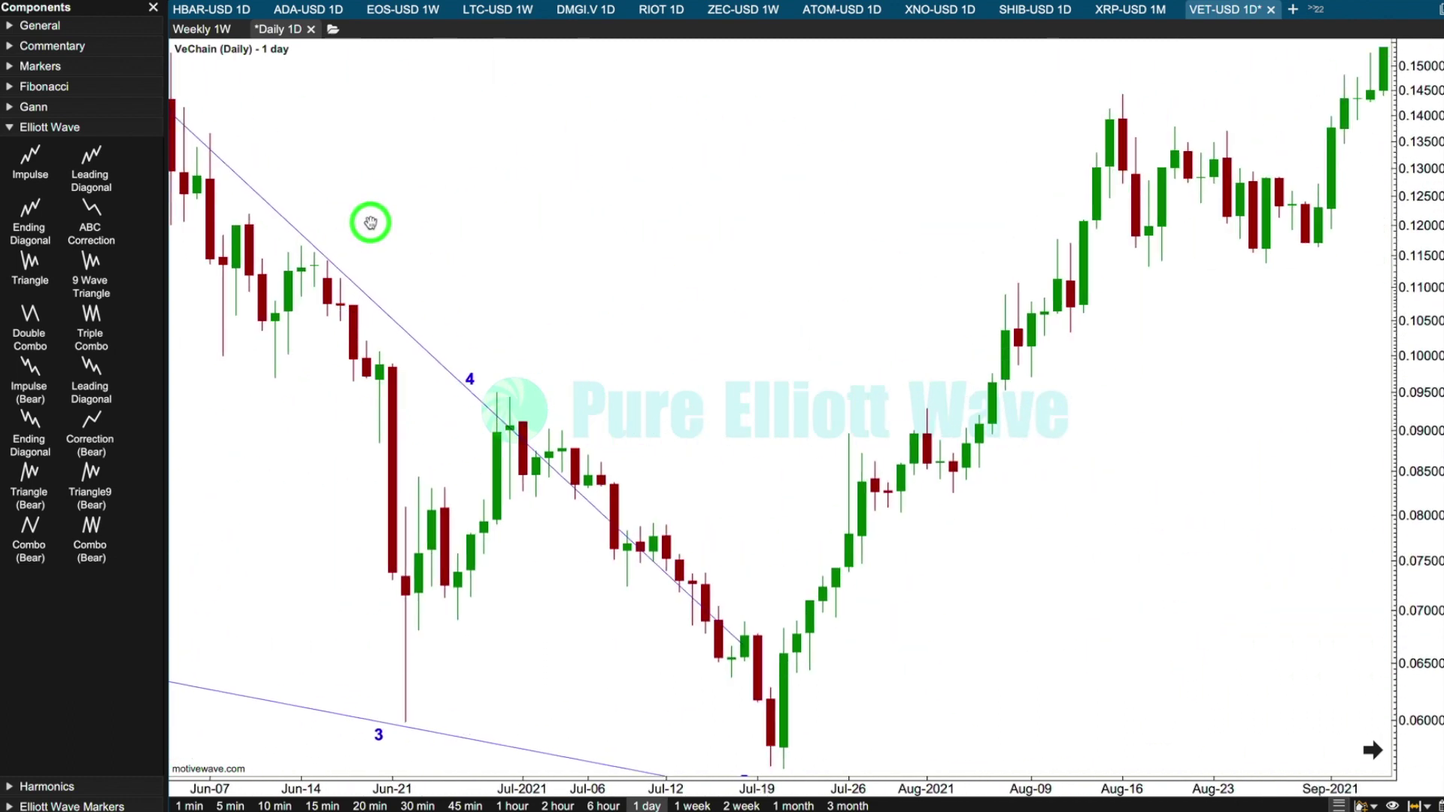
left_click_drag(1168, 431, 19, 416)
left_click_drag(805, 177, 296, 216)
left_click_drag(684, 216, 185, 217)
left_click_drag(1017, 173, 980, 172)
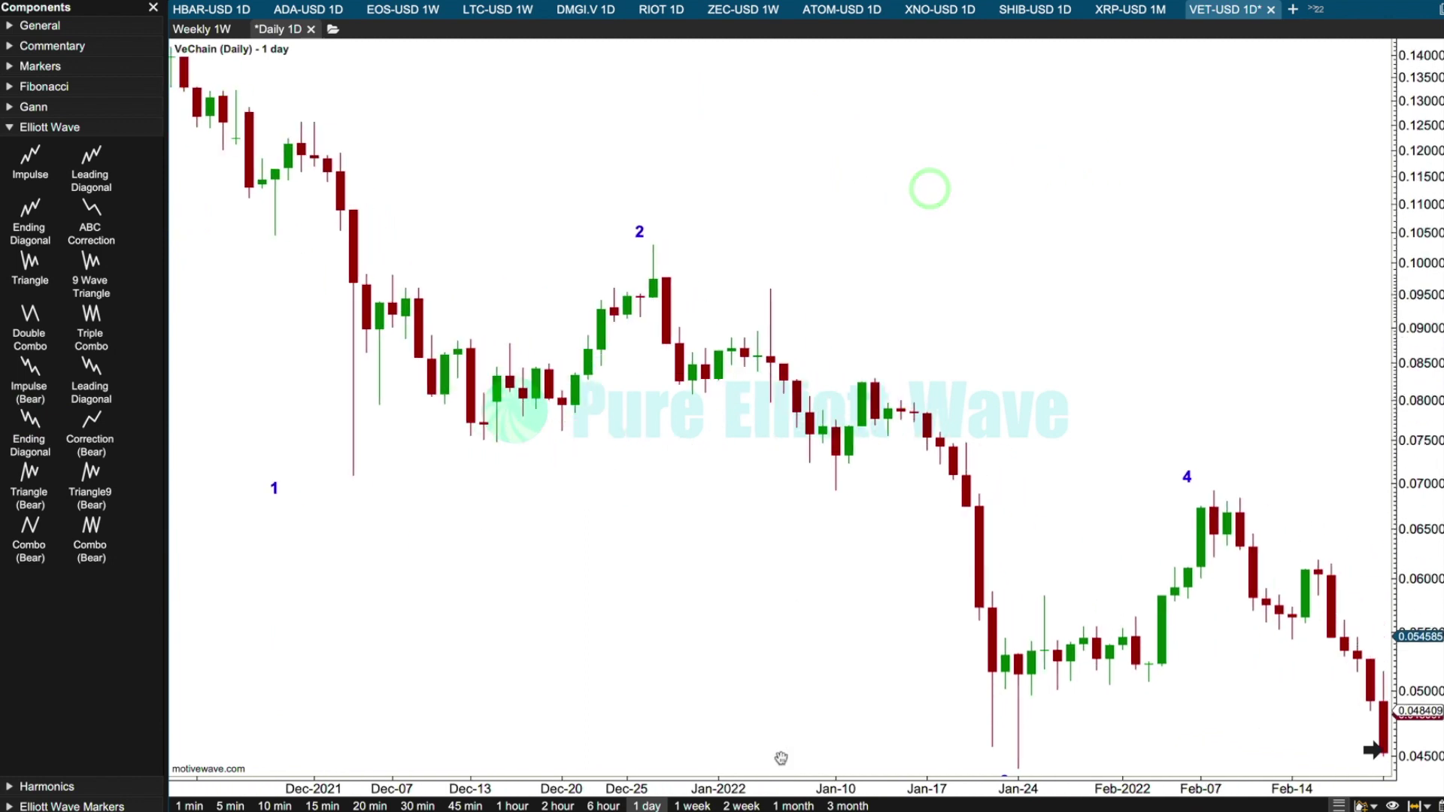
left_click_drag(787, 785, 836, 784)
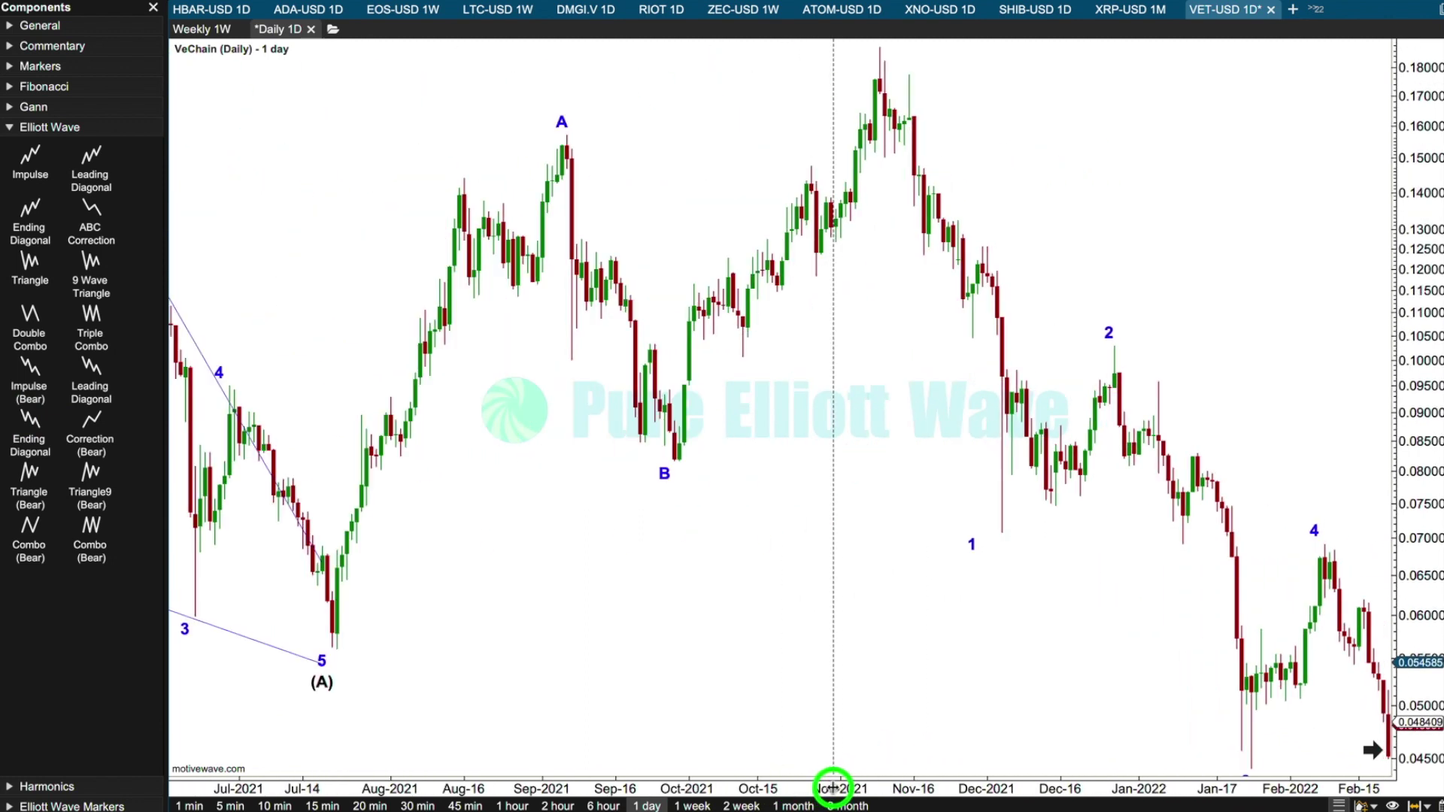
left_click(1002, 534)
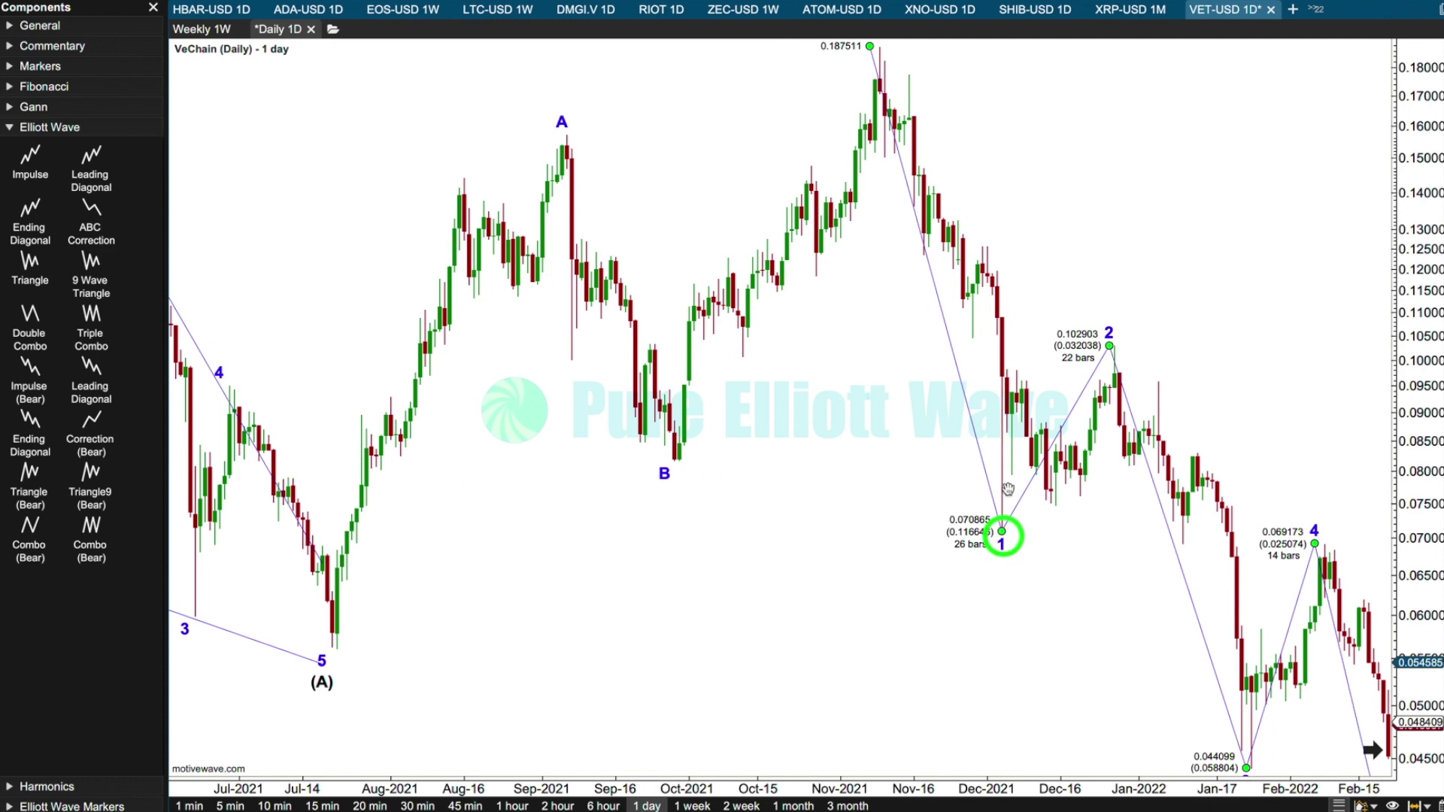
left_click(1111, 340)
Align Minor waves 3, 4 and 5 of Intermediate (C) with the 0.044099 low, 0.069173 high and 0.039210 low
left_click_drag(1119, 346, 916, 280)
left_click(856, 715)
left_click_drag(918, 505, 928, 505)
left_click_drag(1391, 699, 1397, 588)
left_click_drag(989, 701, 1009, 666)
left_click(856, 623)
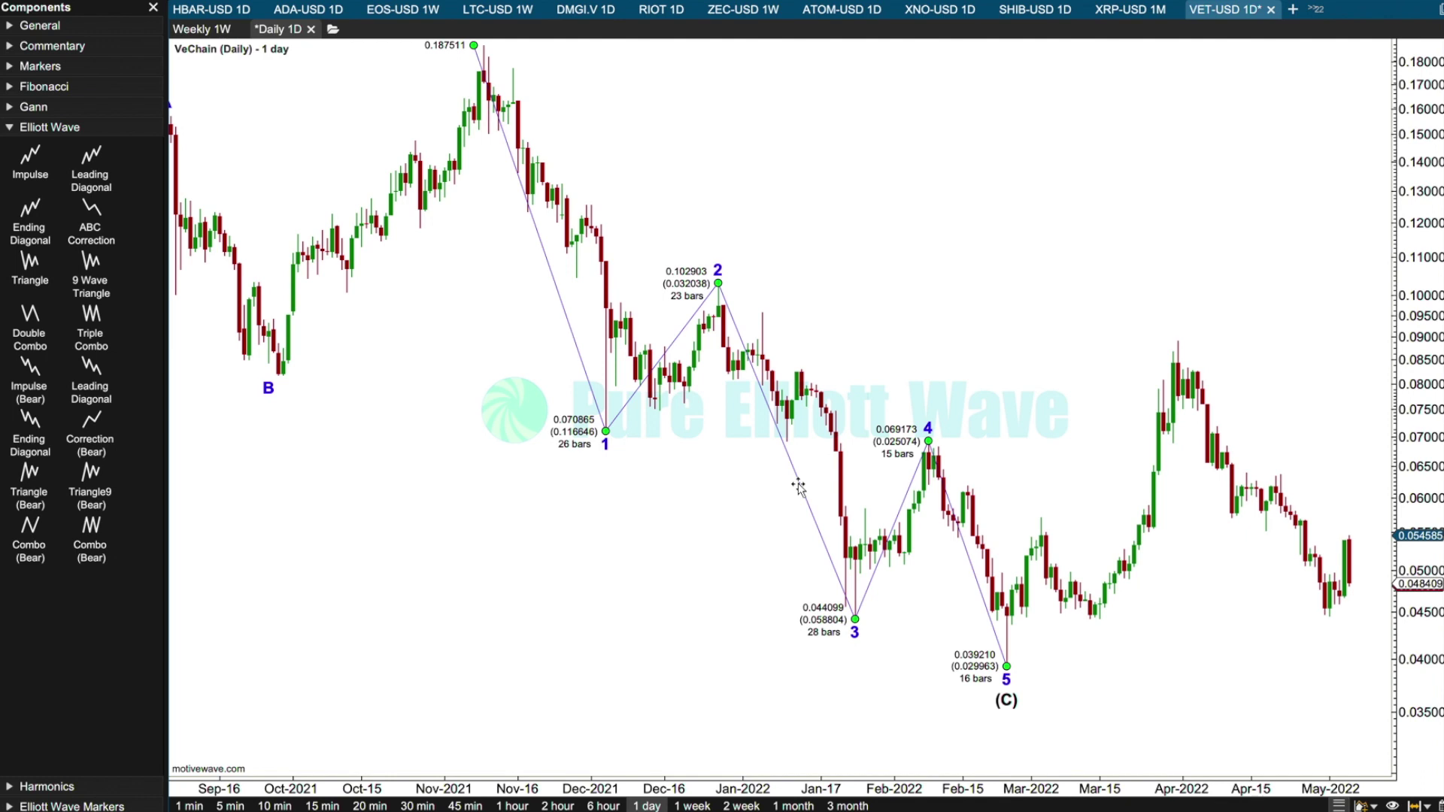
Decompose Minor wave 2 into a Minute w-x-y double combination and Minor wave 3 into a Minute impulse
right_click(681, 336)
mouse_move(820, 403)
left_click(903, 512)
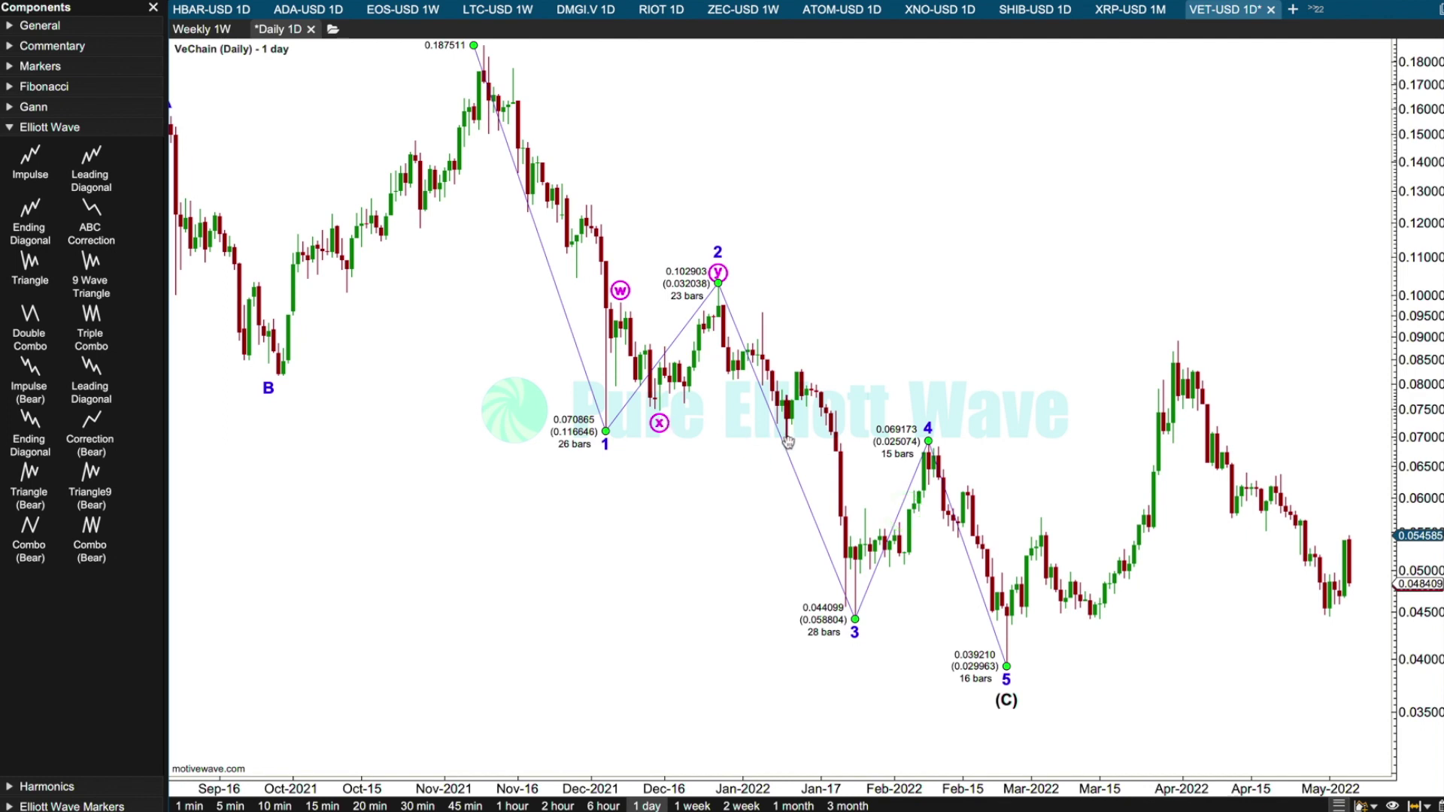
right_click(785, 449)
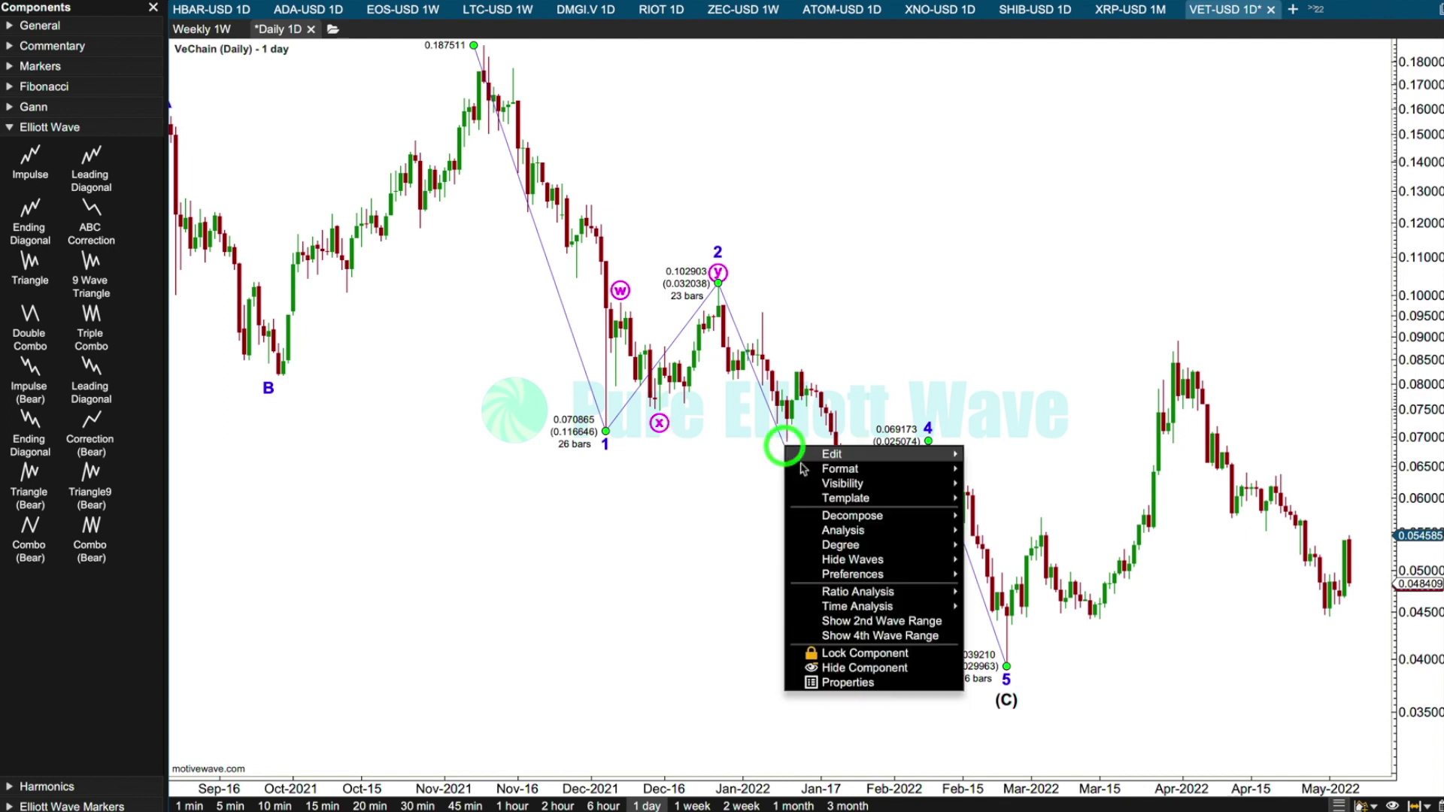
mouse_move(854, 516)
left_click(989, 548)
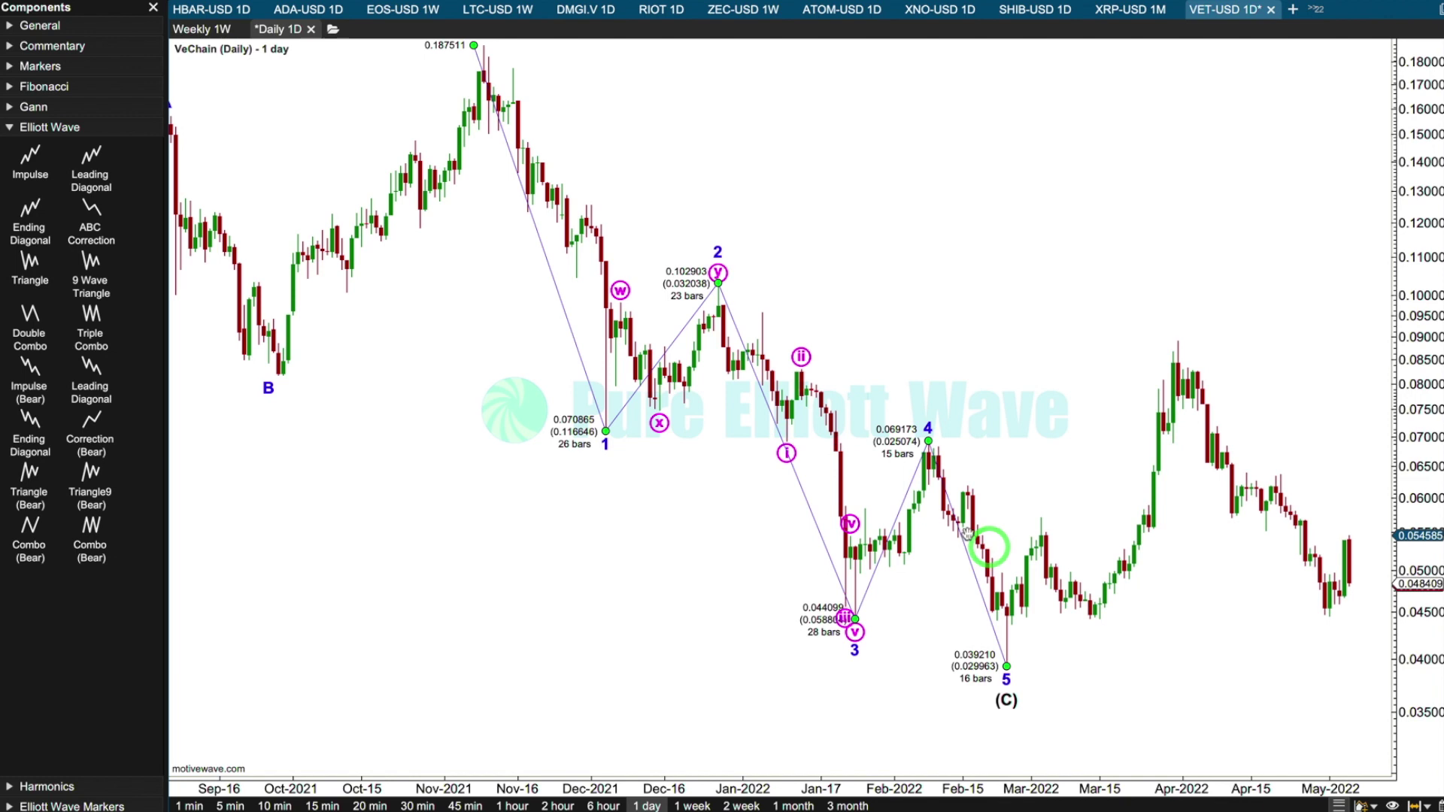
Move Minute waves ii and i within Minor wave 3 to the early January 2022 high at 0.095823 and preceding low at 0.080916
left_click(802, 359)
left_click_drag(802, 358, 763, 310)
left_click_drag(763, 455, 733, 381)
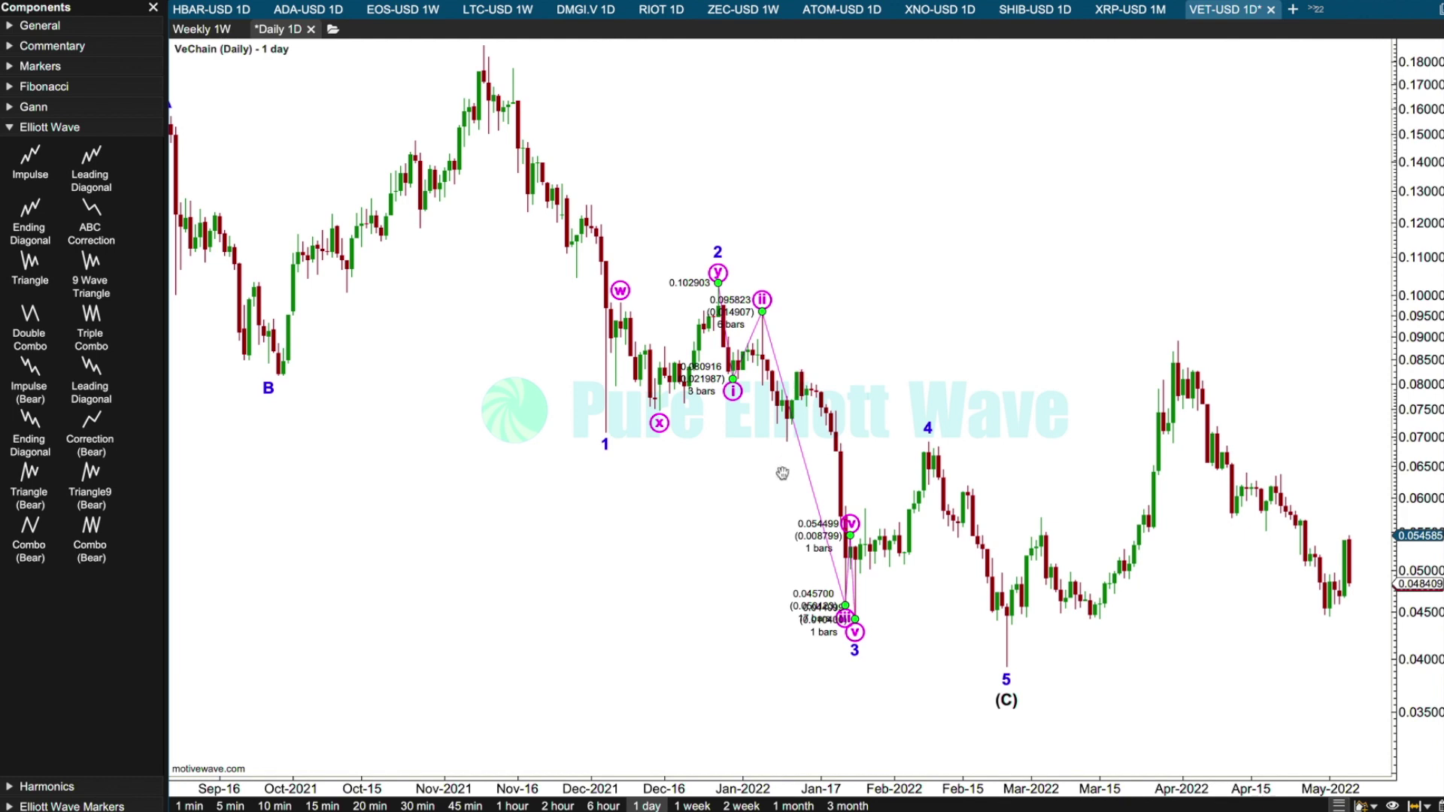
left_click_drag(855, 516, 807, 366)
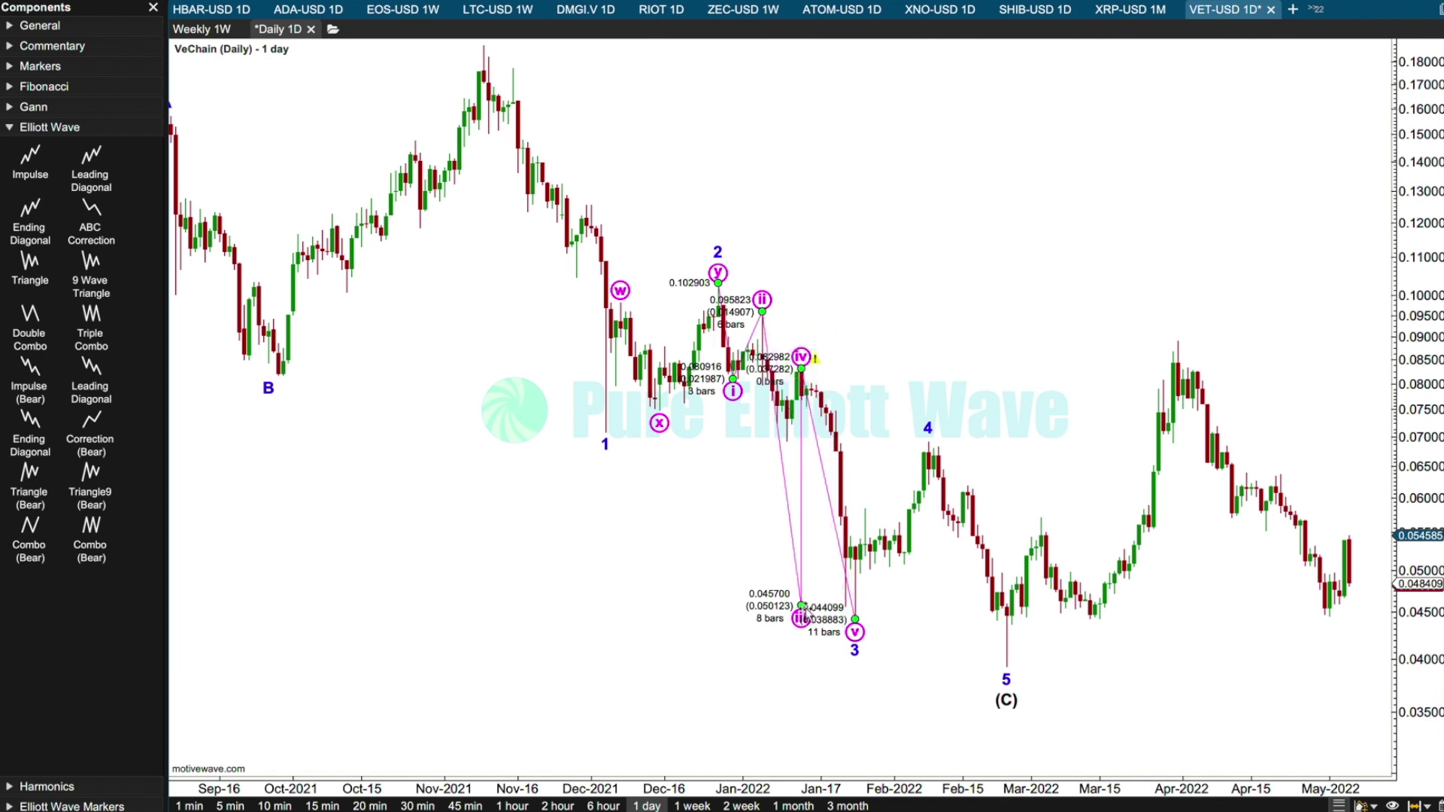
left_click_drag(803, 611, 845, 602)
left_click_drag(848, 367, 850, 529)
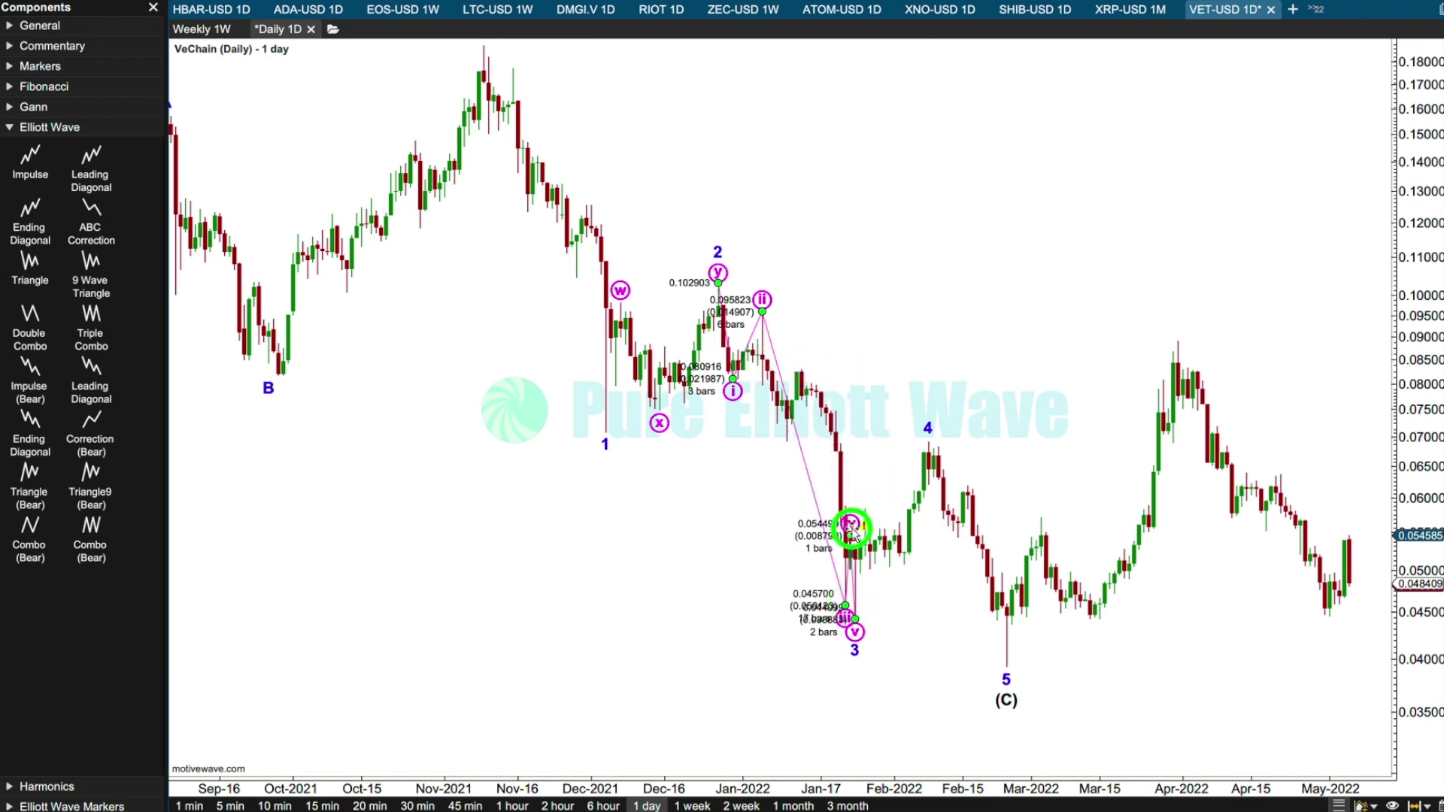
Decompose Minute wave iii of the January 2022 decline into a Minuette impulse
right_click(803, 447)
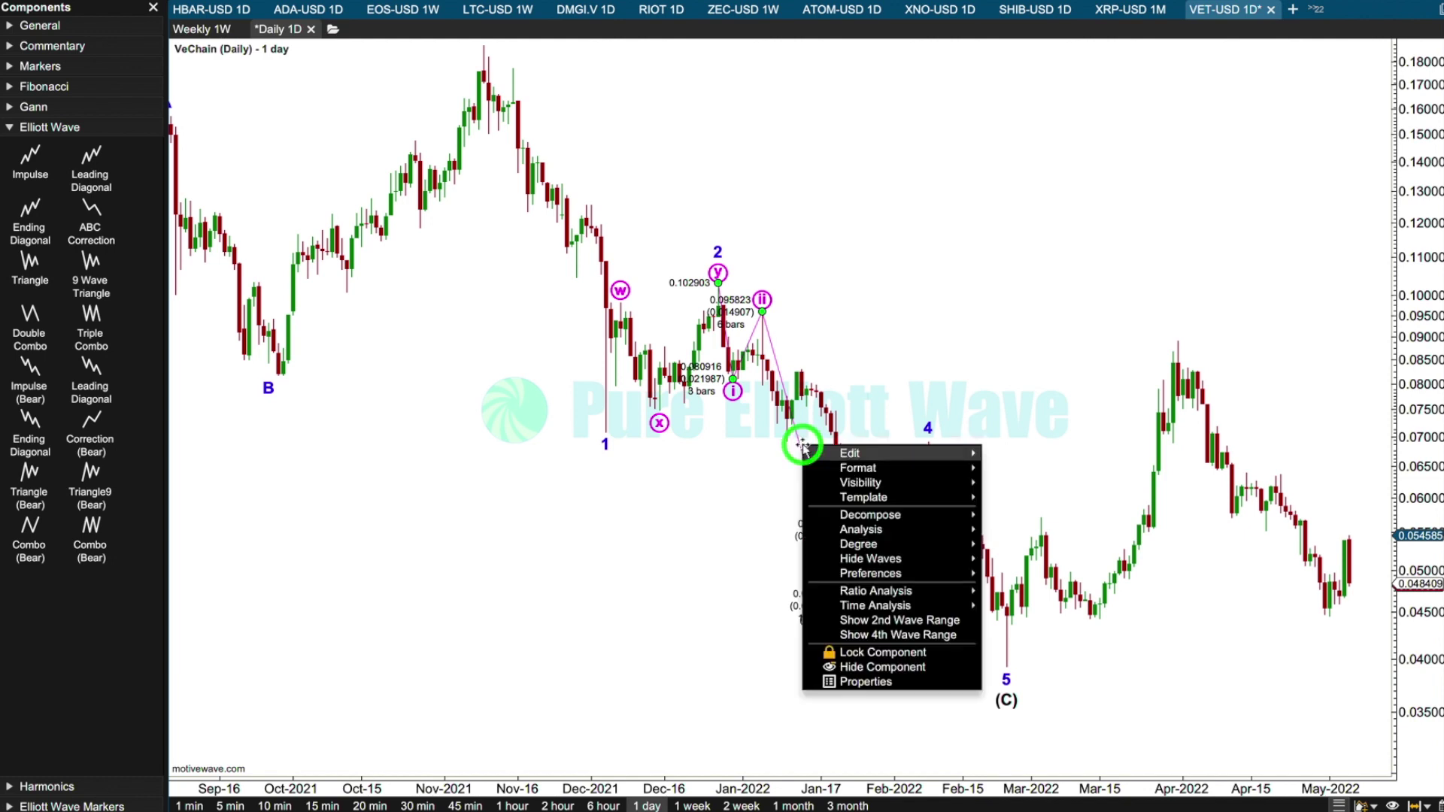
mouse_move(966, 519)
left_click(1011, 547)
Position Minuette waves (i) and (ii) on the 0.069243 low and 0.082982 high, and (iii) and (iv) on the late January candles before Minute iii
left_click_drag(865, 782, 799, 777)
left_click_drag(286, 660, 1303, 716)
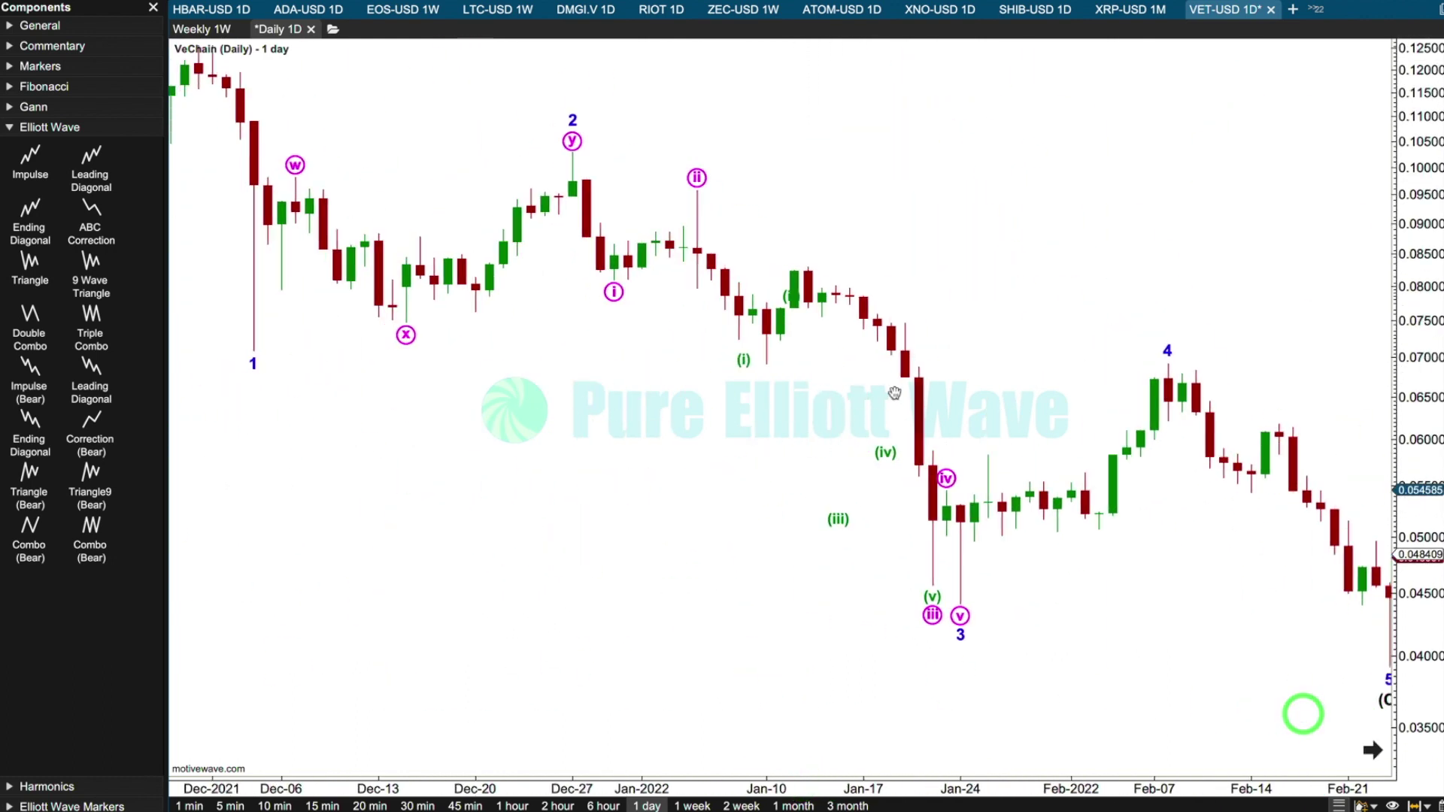
left_click_drag(788, 301, 808, 266)
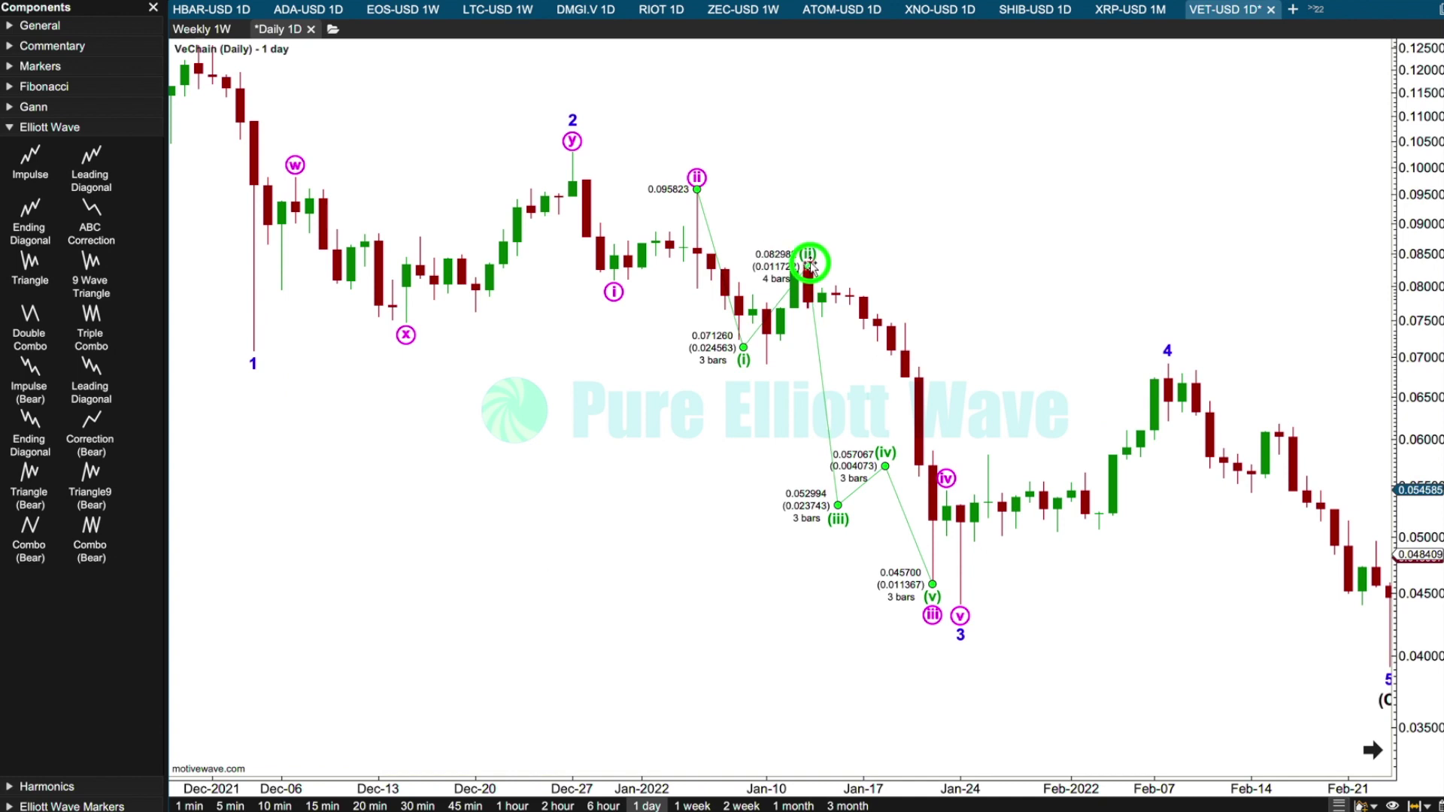
mouse_move(743, 347)
left_mouse_down()
mouse_move(735, 397)
mouse_move(763, 404)
mouse_move(767, 364)
left_mouse_up()
left_click_drag(885, 467, 933, 450)
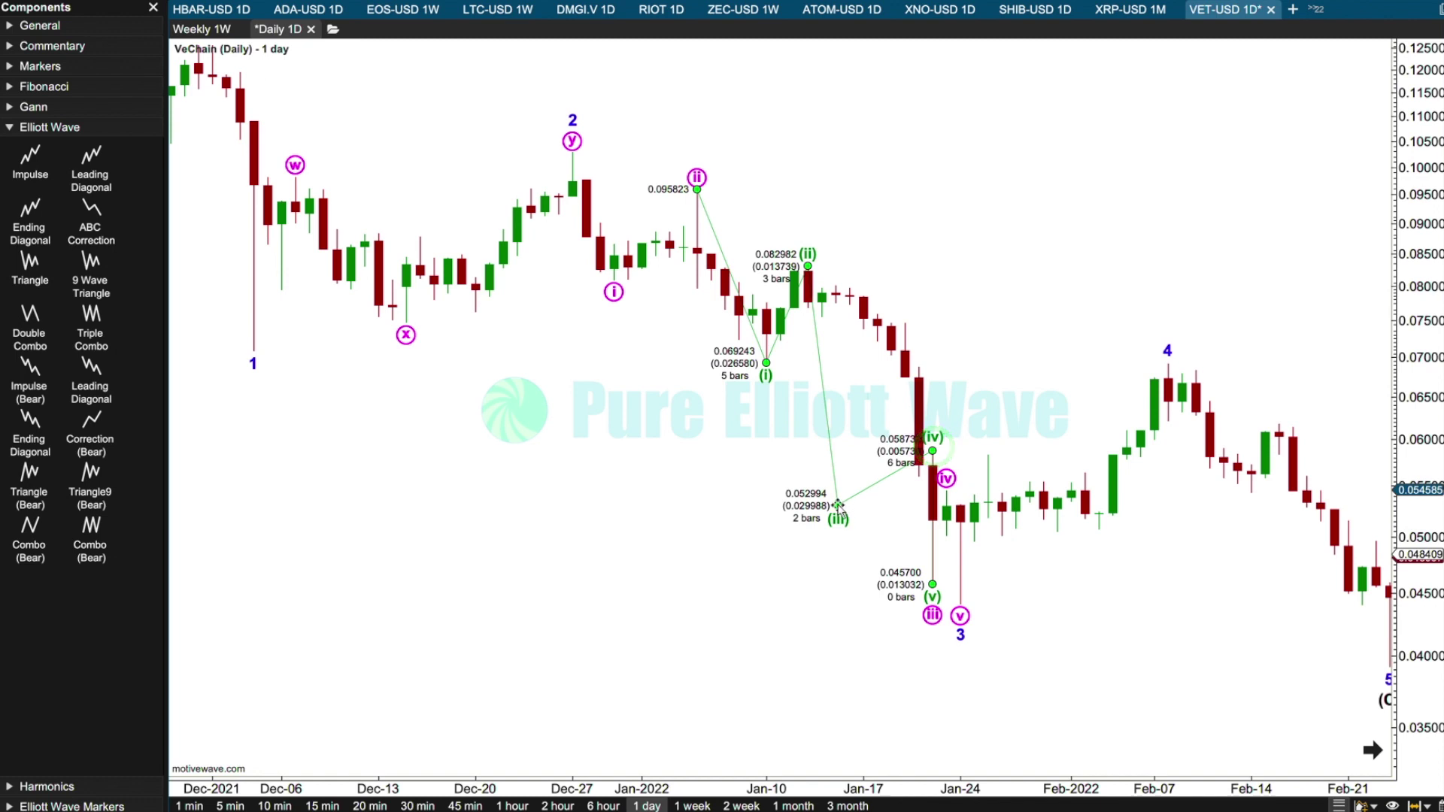
left_click_drag(838, 506, 919, 475)
left_click(651, 522)
Examine the Minute and Minuette subwave structure of Minor wave 3 from late December 2021 to late January 2022
left_click(814, 291)
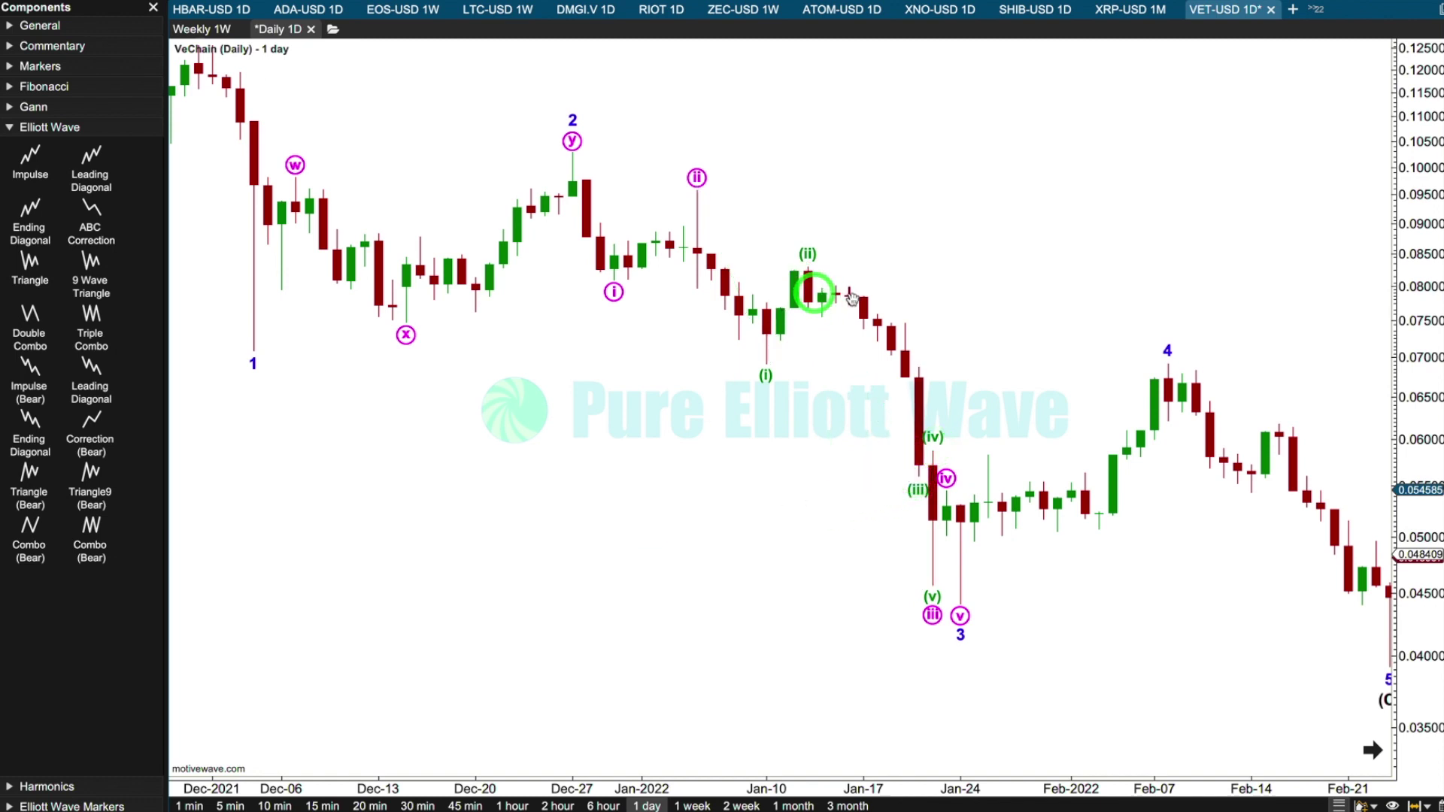
left_click(902, 338)
left_click(910, 372)
left_click(916, 445)
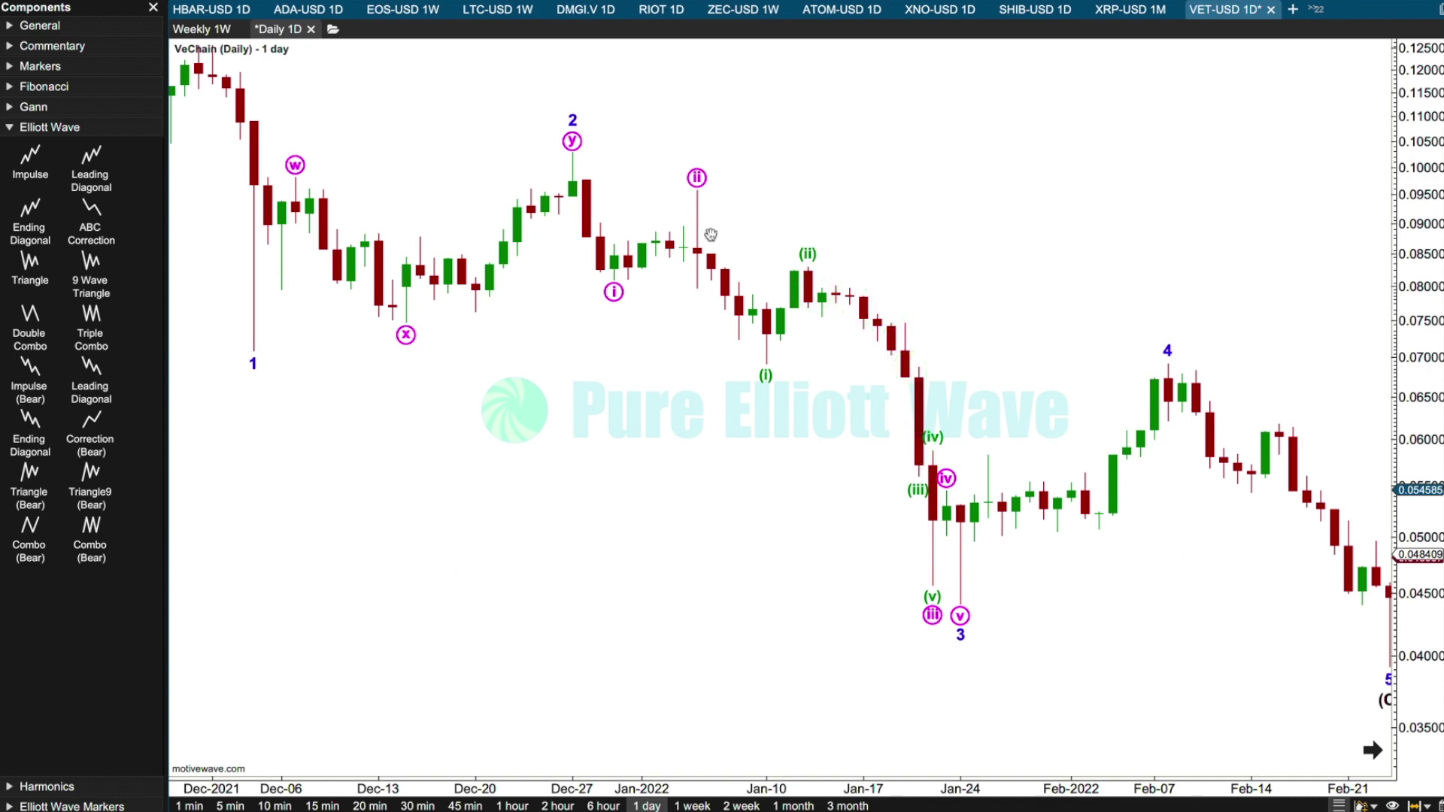
left_click(583, 208)
left_click(765, 216)
left_click_drag(885, 284, 897, 309)
left_click(929, 433)
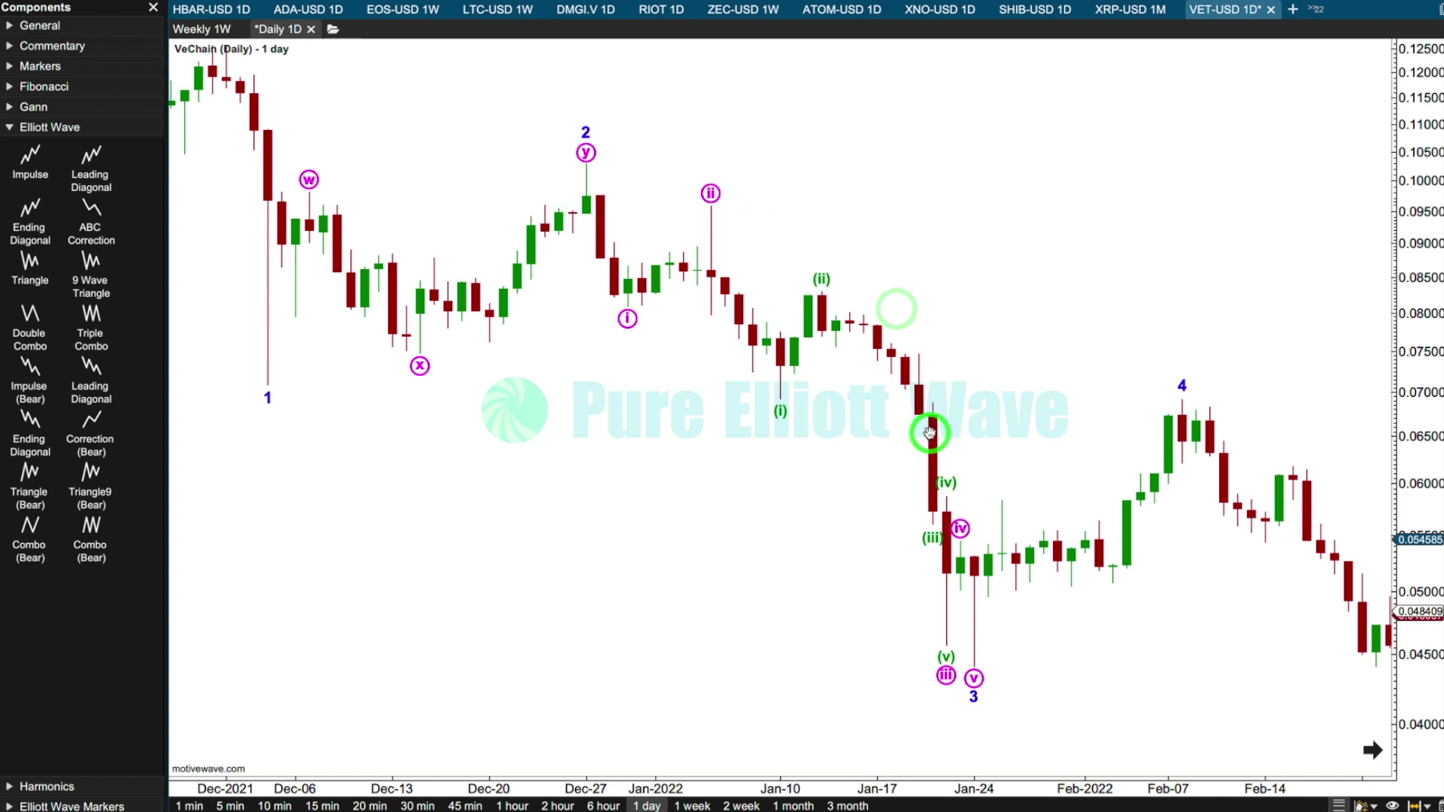
left_click(961, 529)
left_click(949, 484)
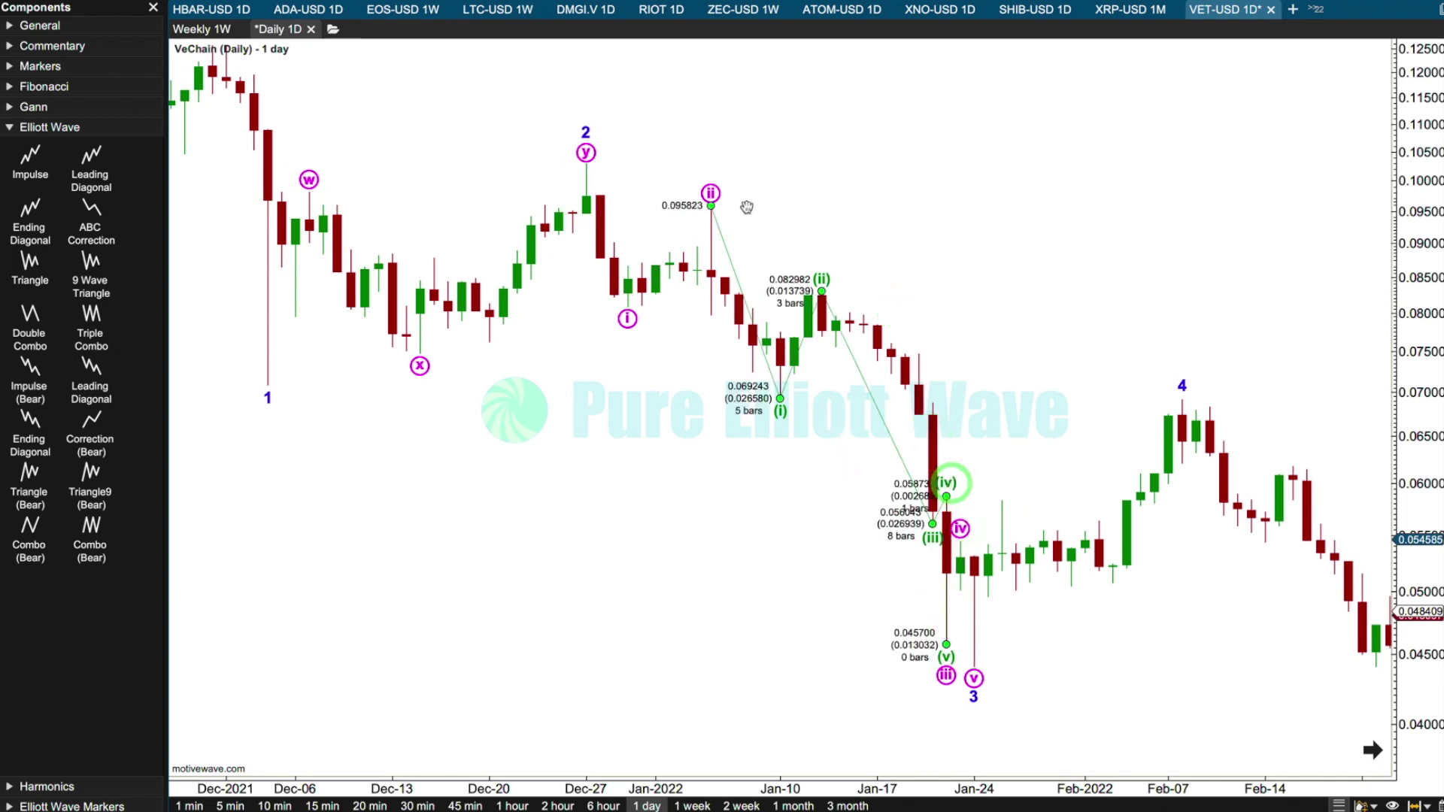
left_click(710, 194)
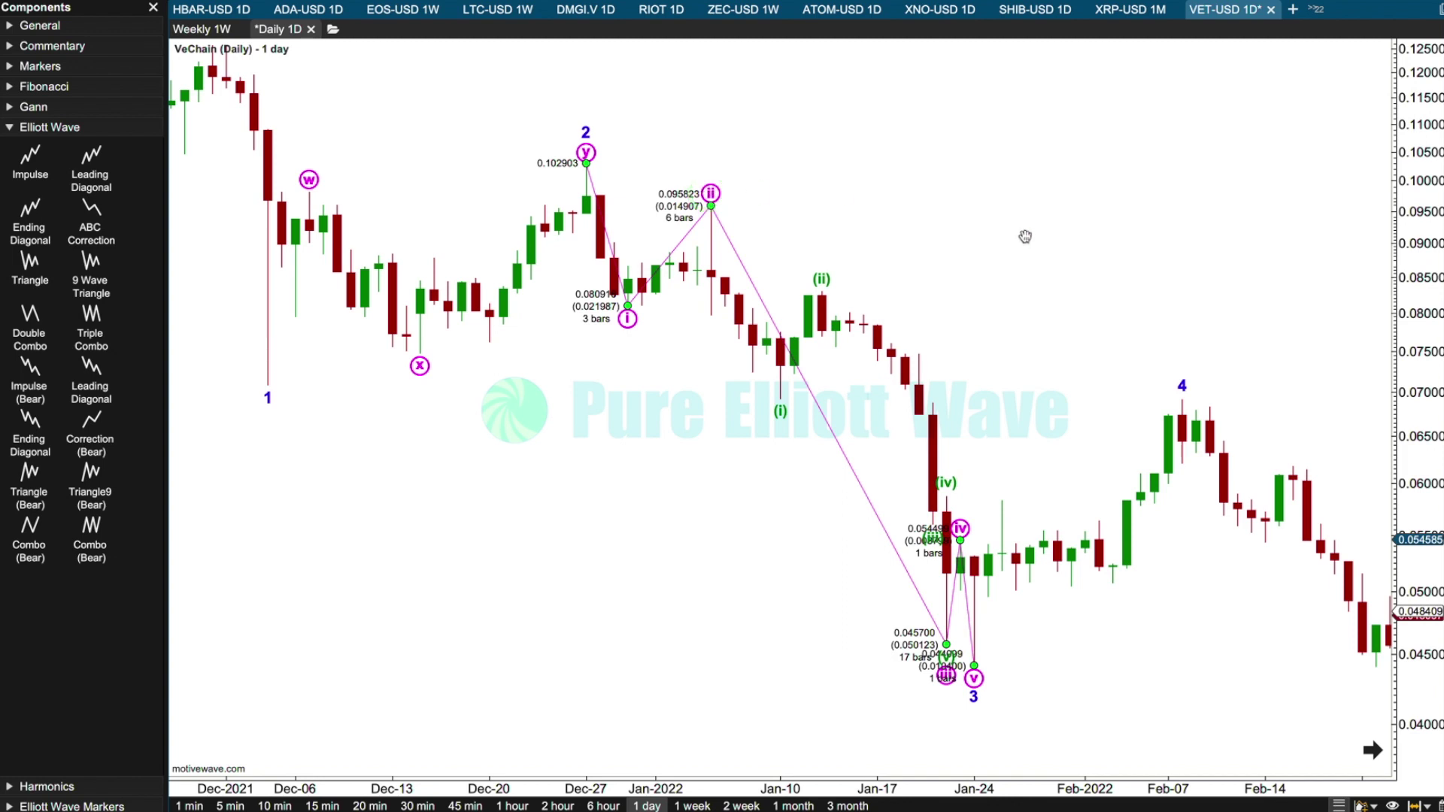
Decompose Minor wave 5 of the February 2022 decline into a Minute impulse and its Minute wave i into a Minuette impulse
left_click_drag(1063, 246, 680, 297)
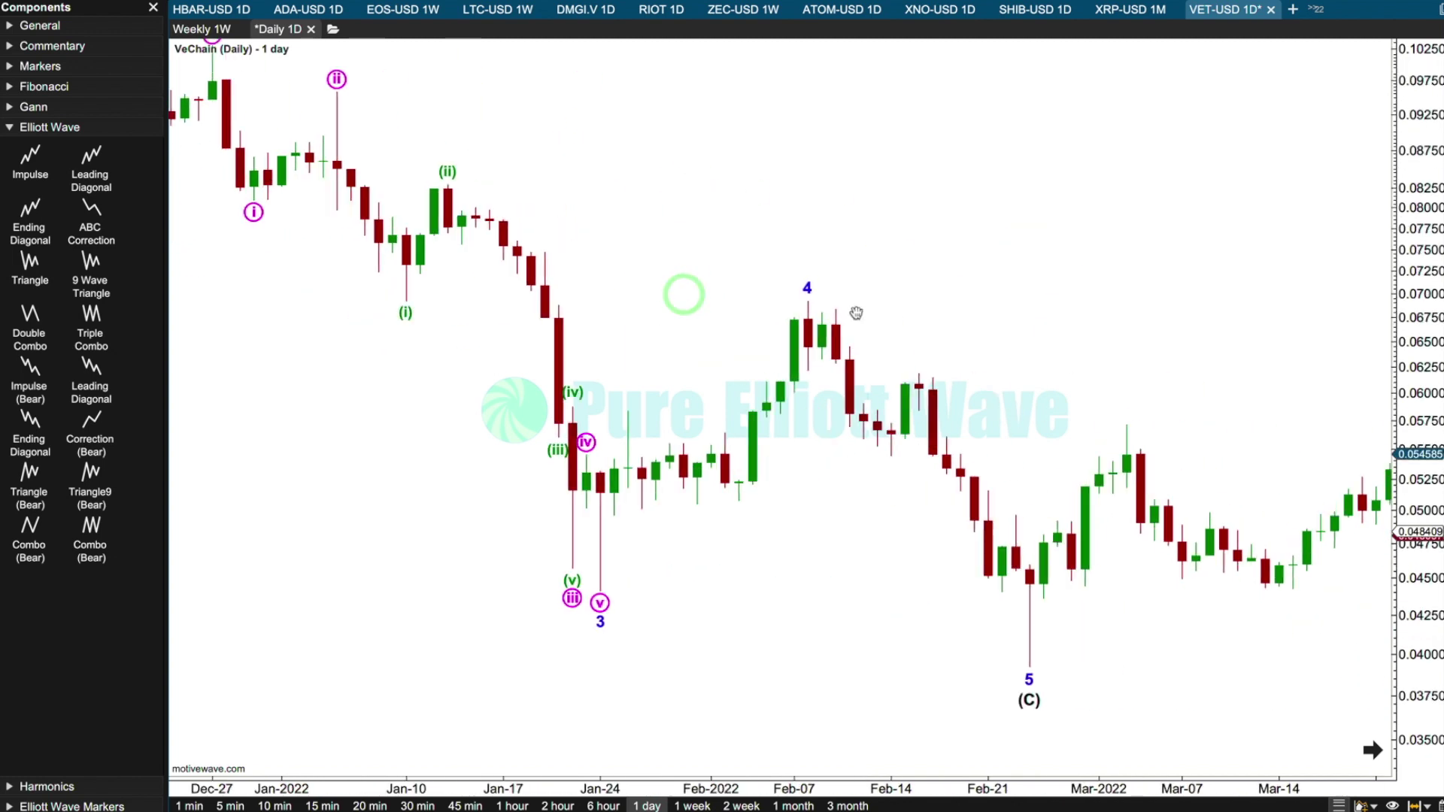
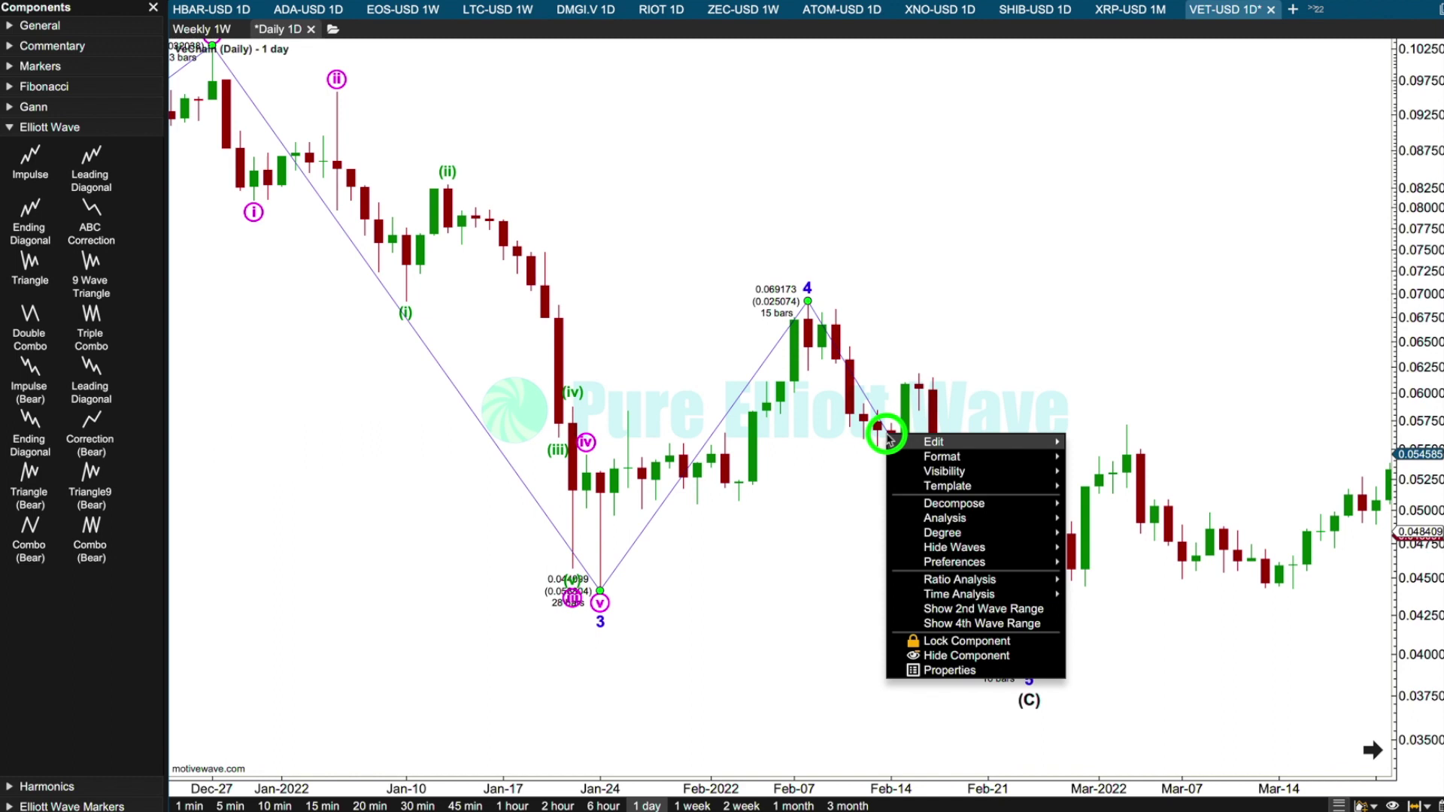
mouse_move(1000, 503)
left_click(1102, 535)
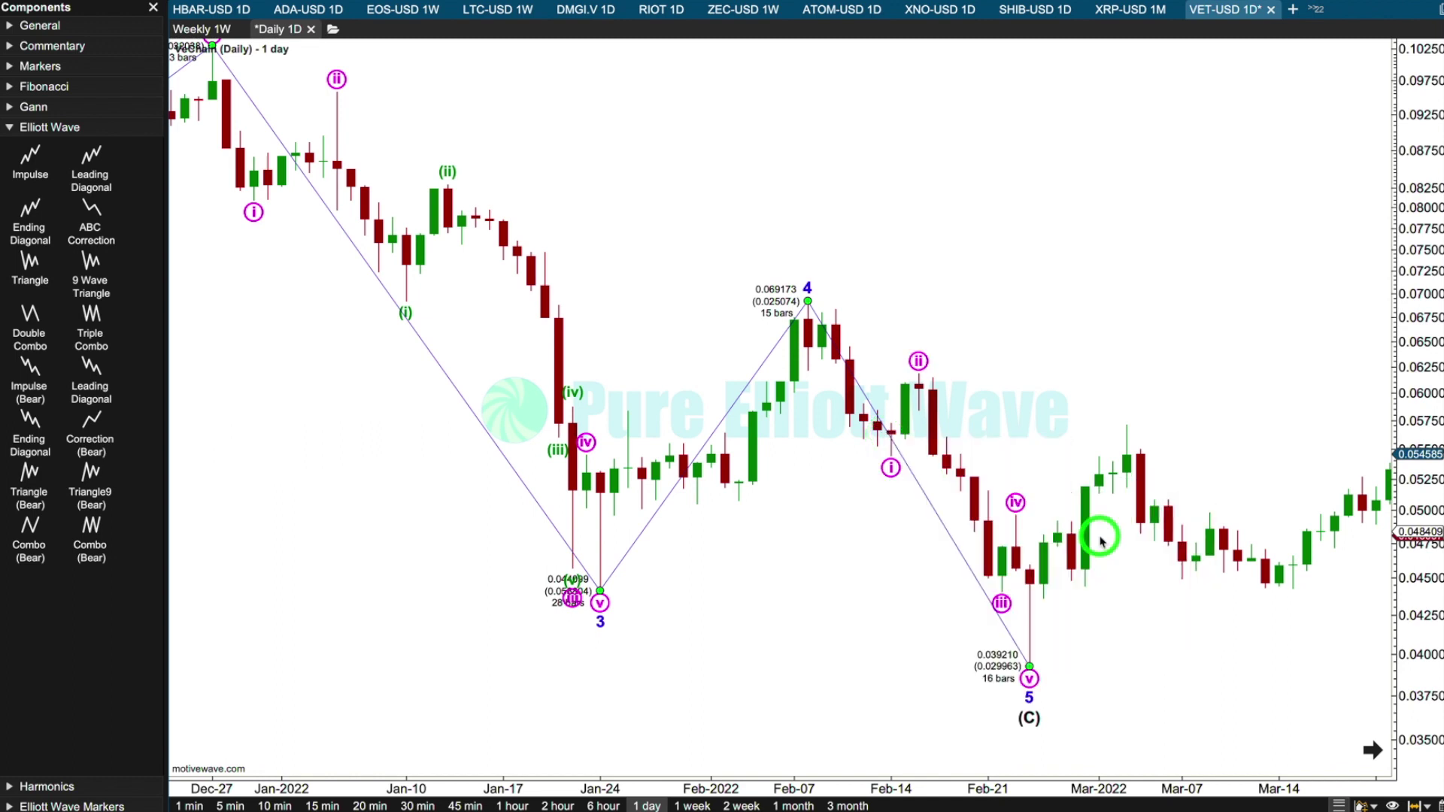
left_click(917, 365)
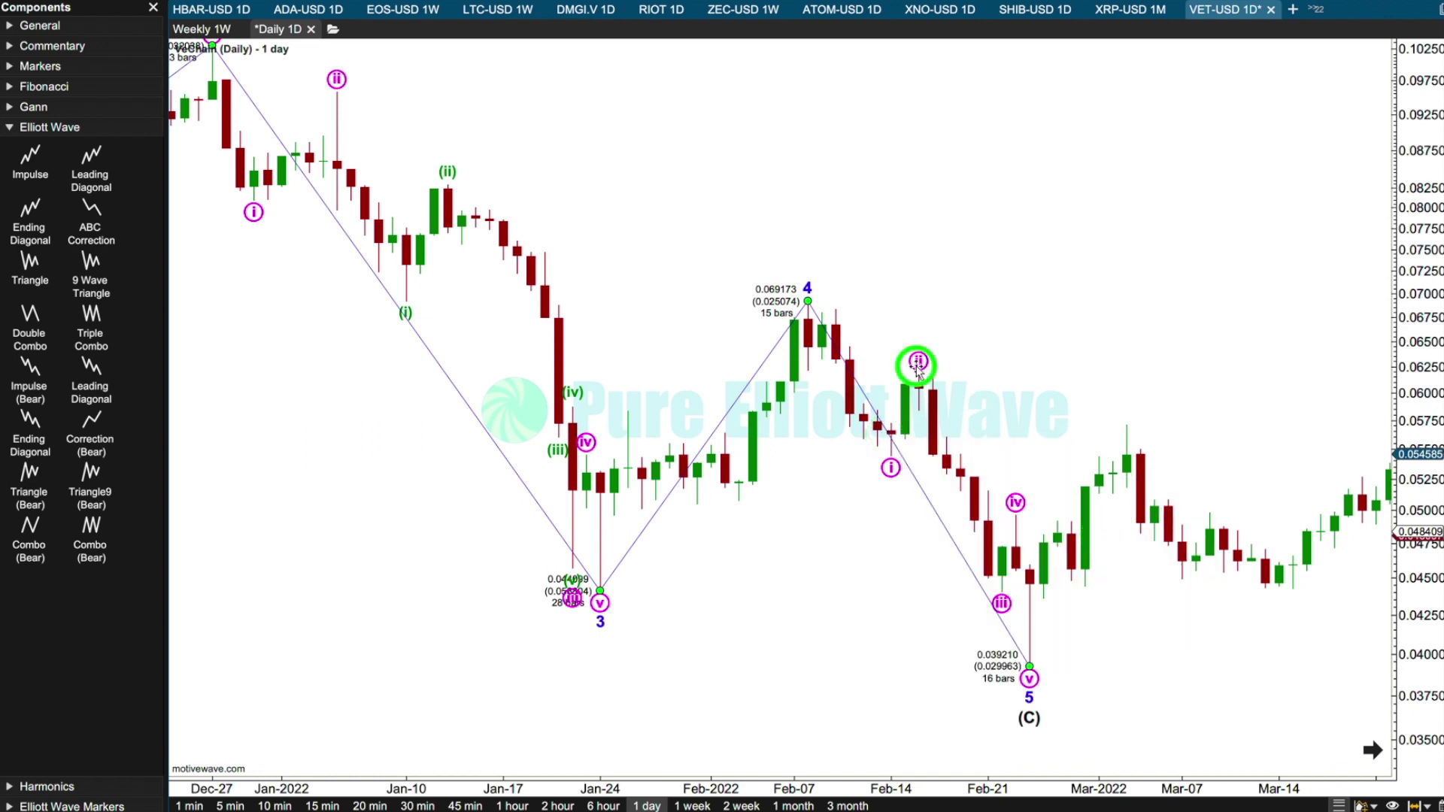
right_click(847, 373)
mouse_move(940, 462)
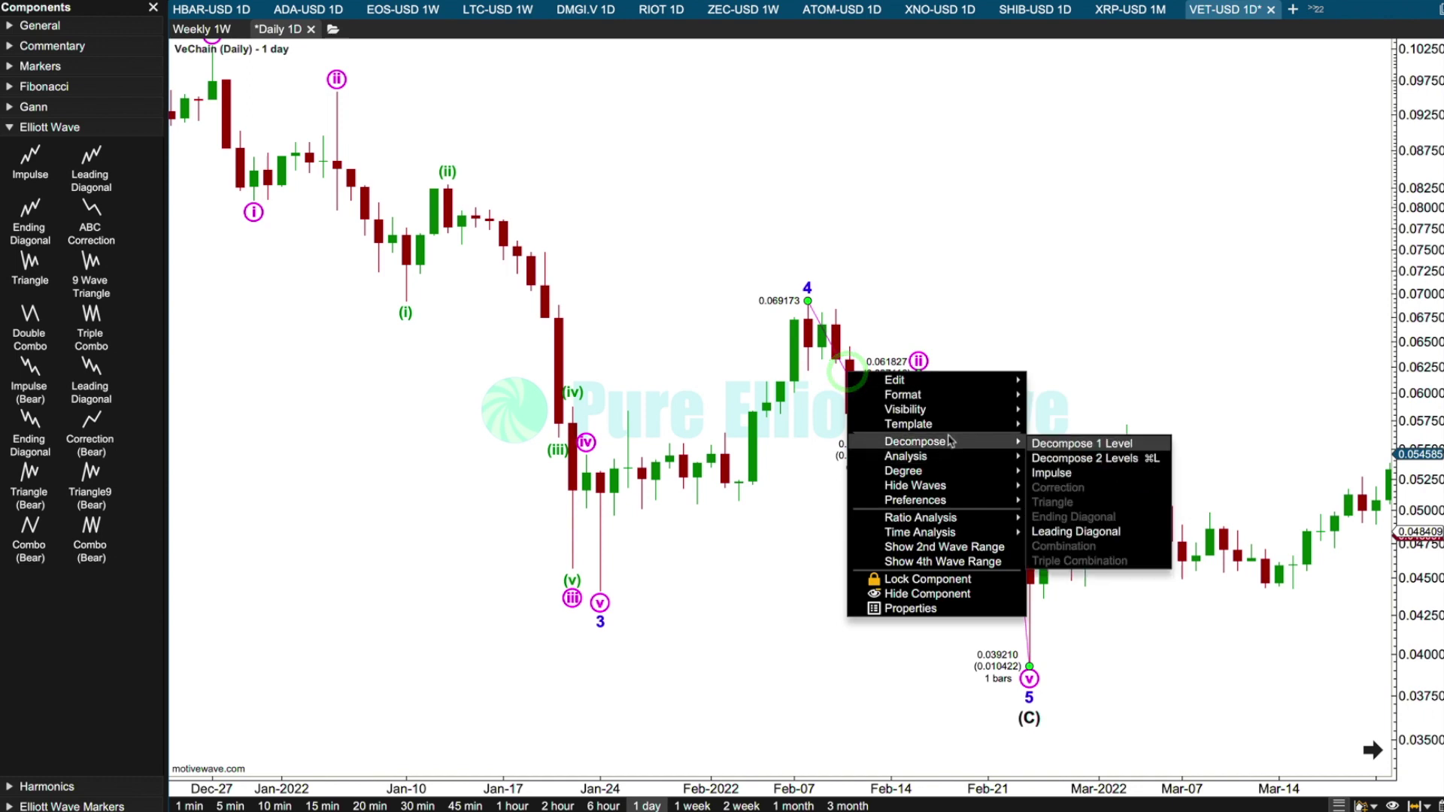
left_click(1072, 473)
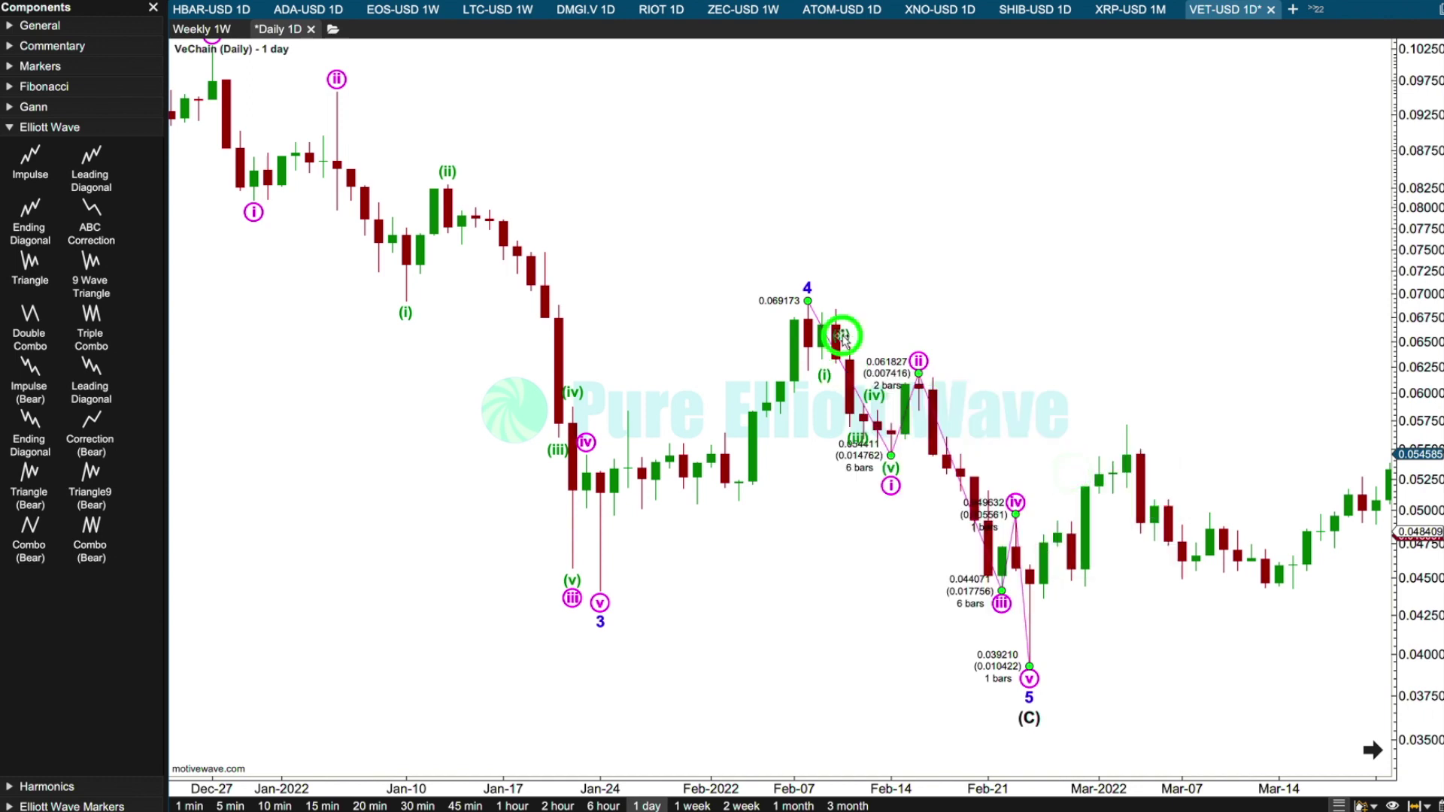
Reposition Minuette waves (i) to (iv) inside Minute wave i on the matching daily lows and highs of early to mid February 2022
left_click_drag(853, 336, 836, 309)
mouse_move(825, 364)
left_mouse_down()
mouse_move(797, 390)
mouse_move(808, 369)
left_mouse_up()
left_click(832, 542)
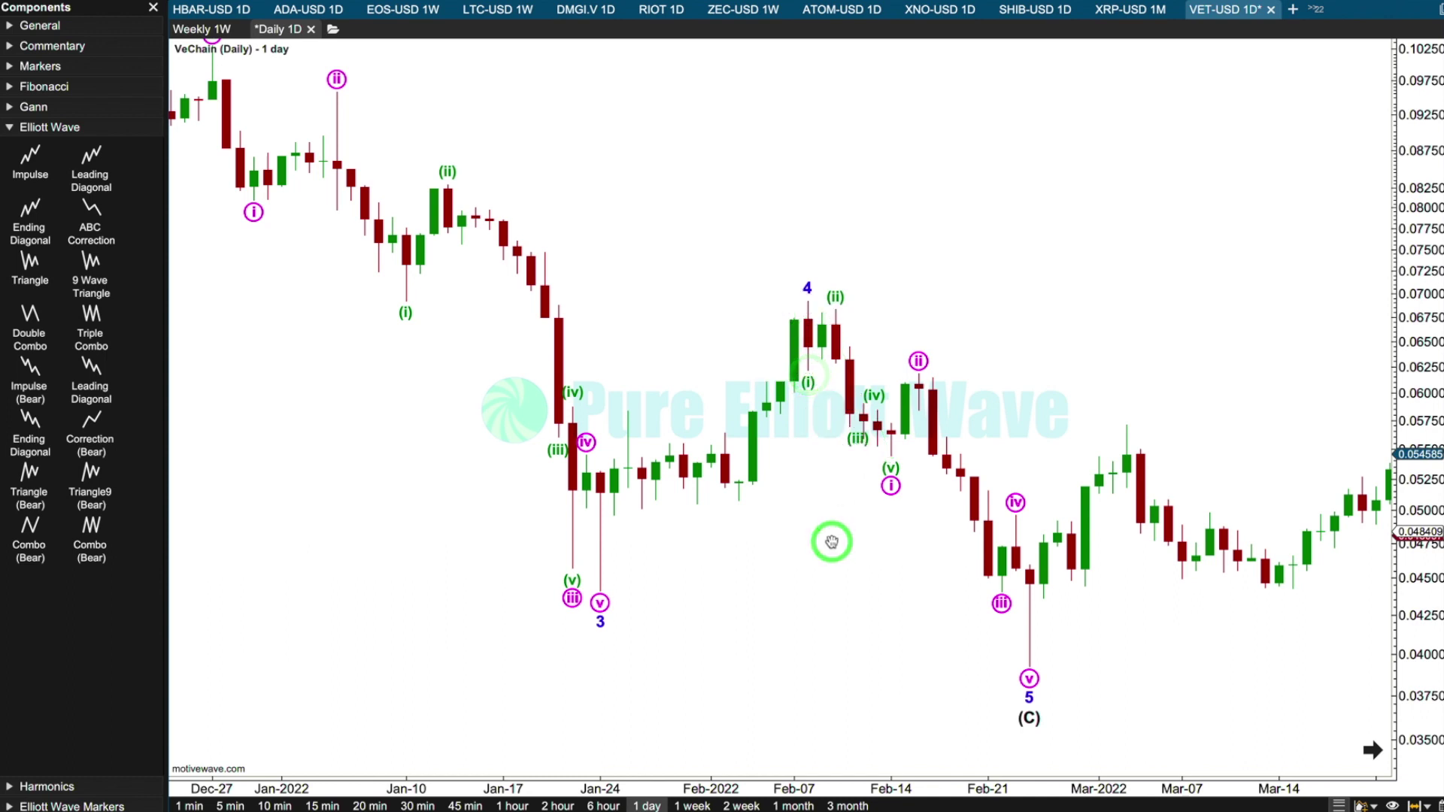
left_click_drag(857, 425, 882, 407)
left_click(890, 210)
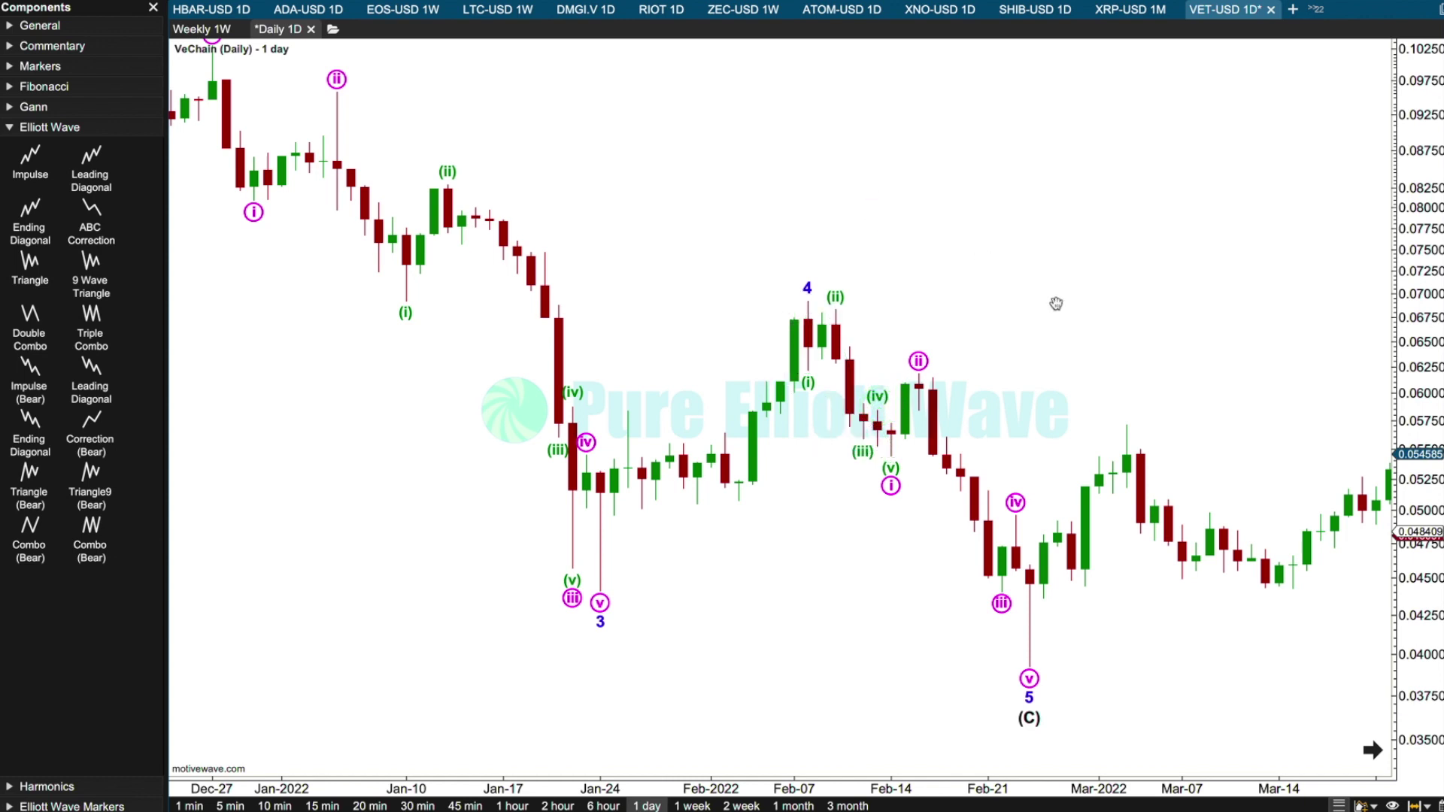
Switch to the Weekly analysis and bring the whole count from wave (0) in March 2020 through wave (C) into view
left_click(788, 790)
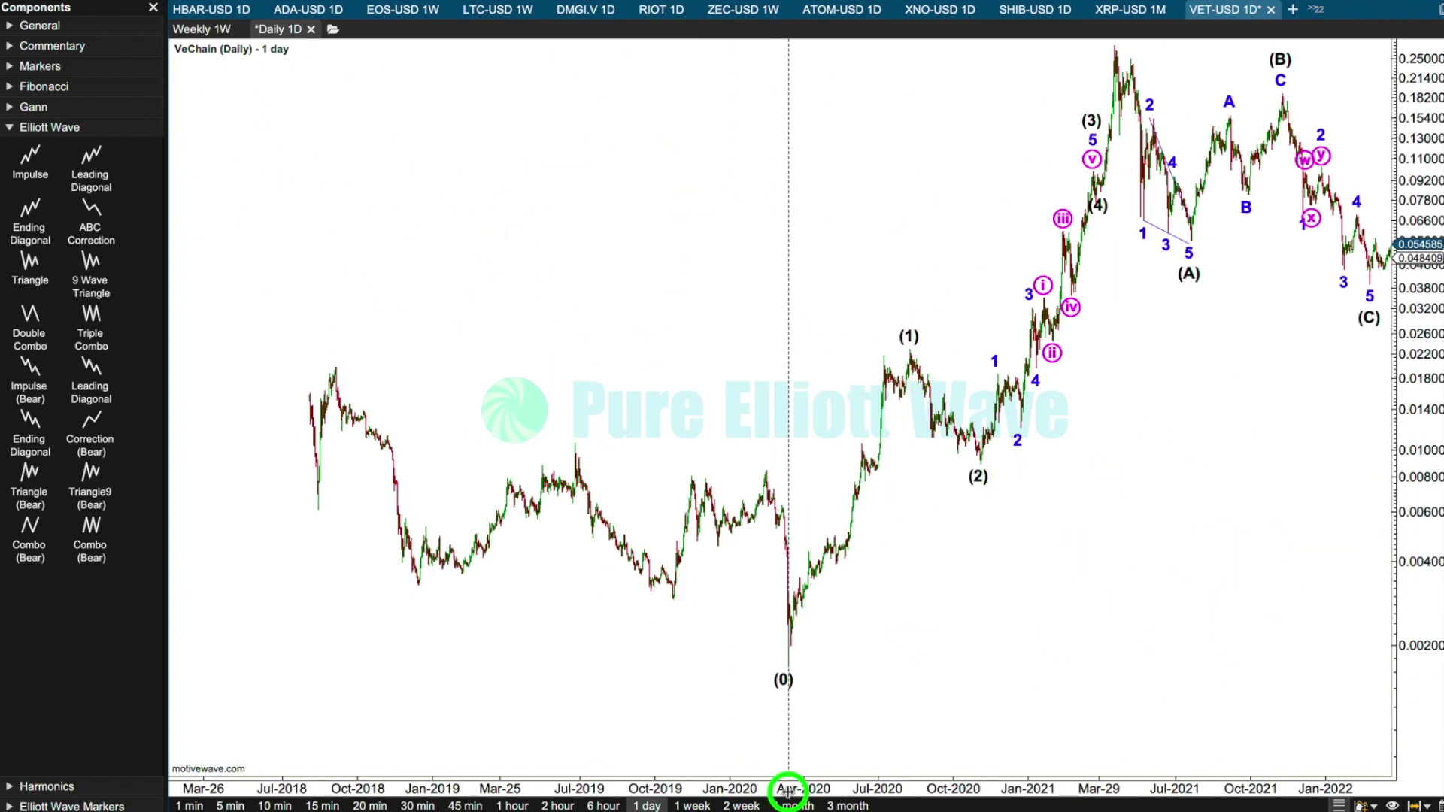
left_click(775, 790)
left_click(197, 28)
left_click_drag(882, 471, 906, 504)
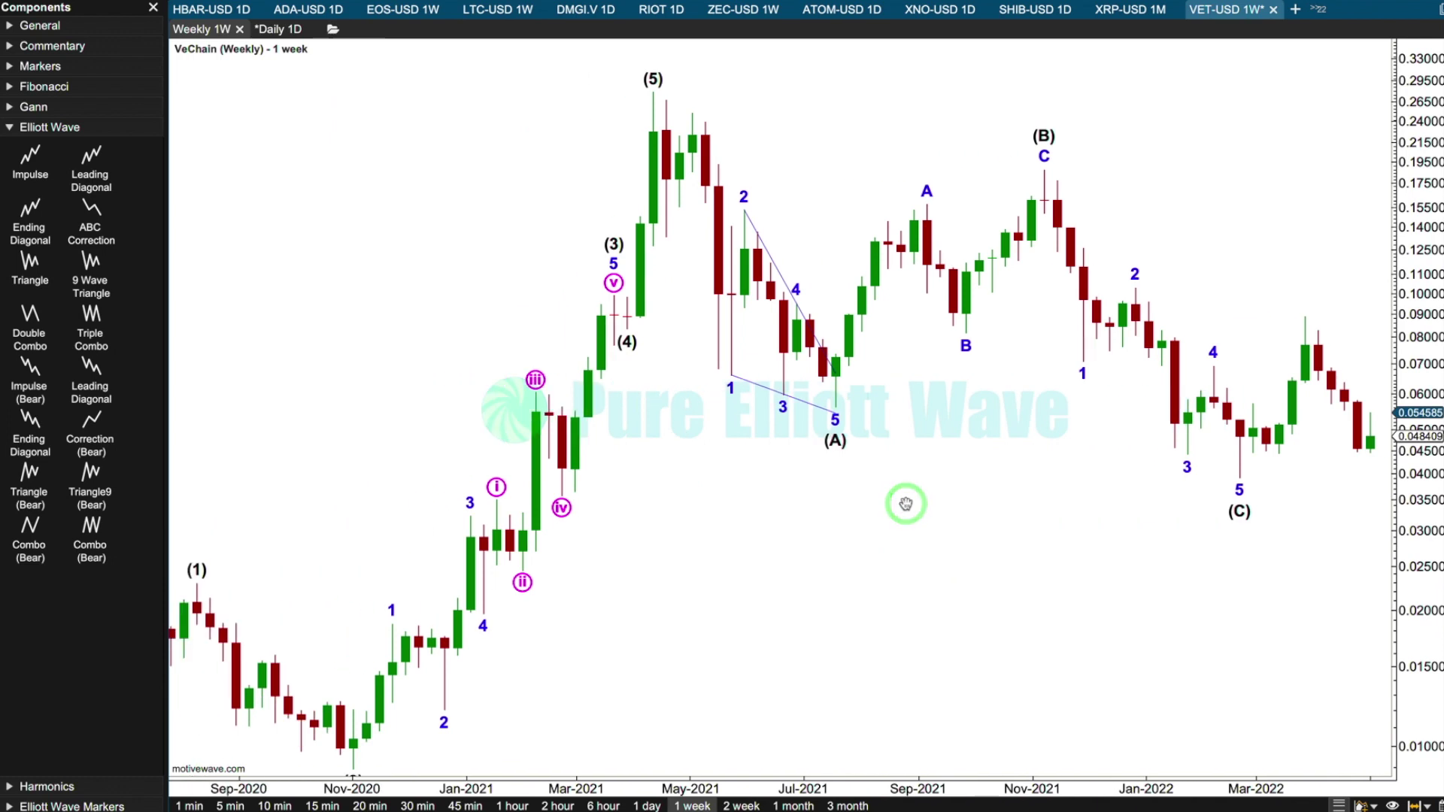
left_click_drag(1399, 402, 1401, 372)
left_click(864, 780)
left_click_drag(864, 781, 880, 783)
left_click(916, 685)
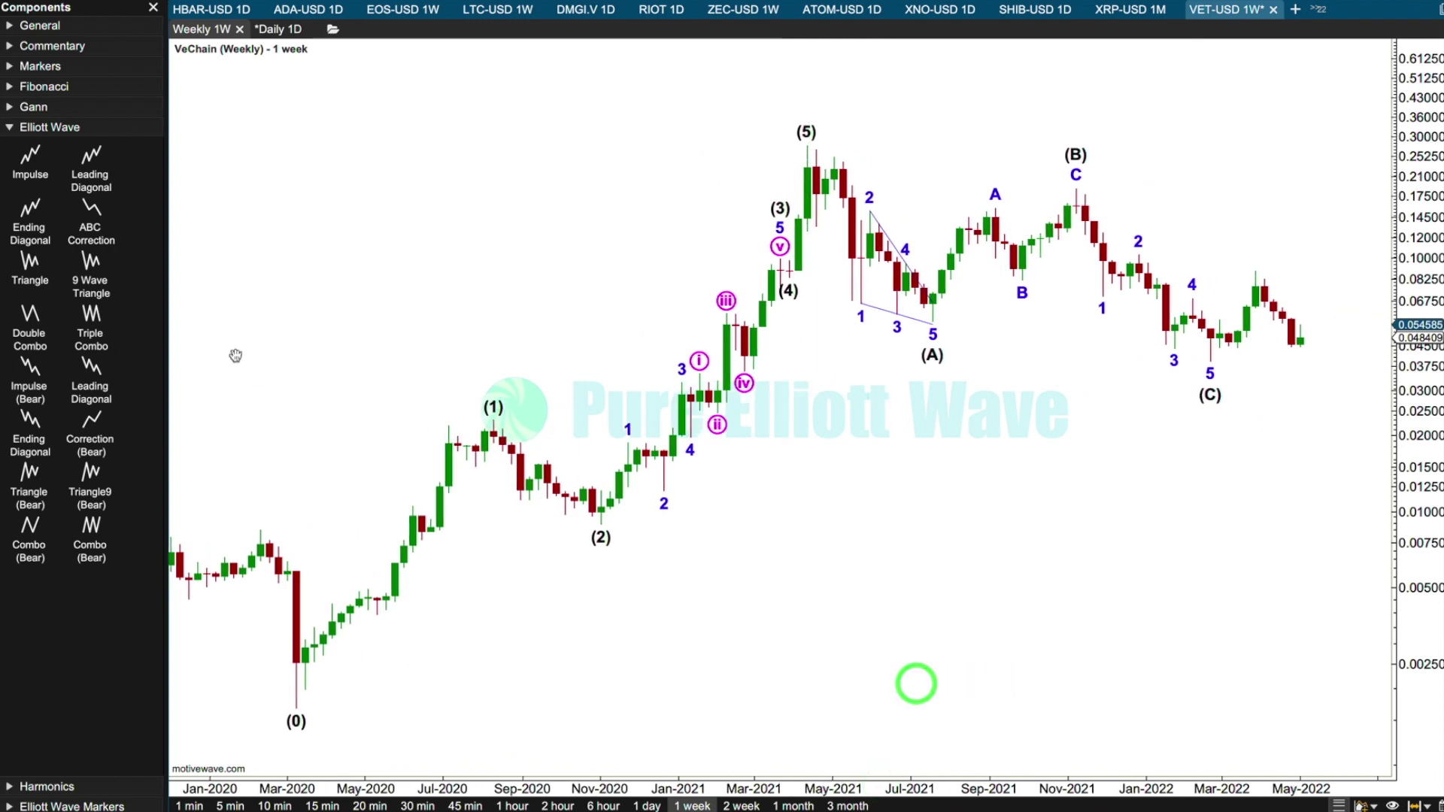
Add an Elliott Wave impulse in the empty area above wave (1) on the weekly chart and set its degree to Primary
left_click(29, 153)
left_click(607, 250)
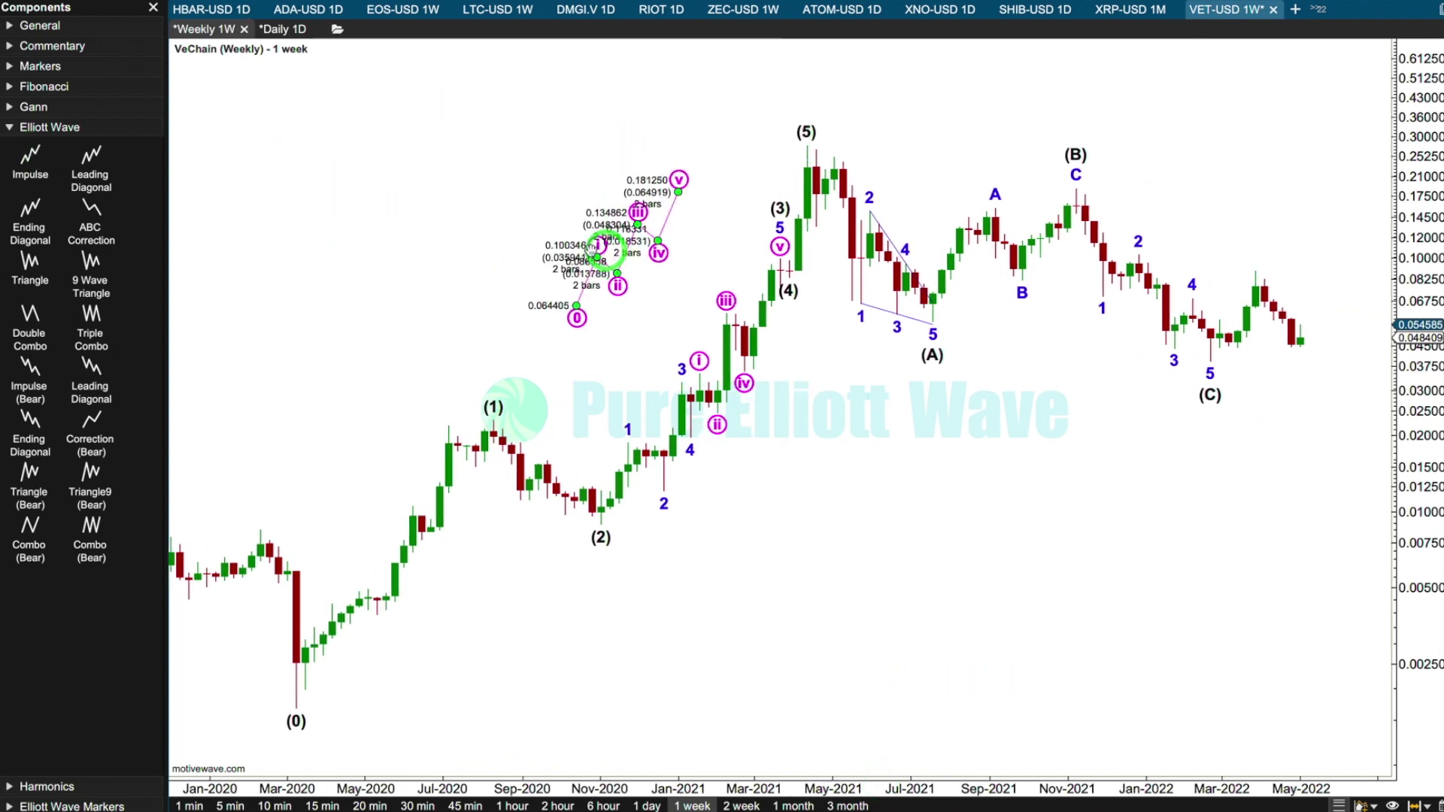
right_click(598, 256)
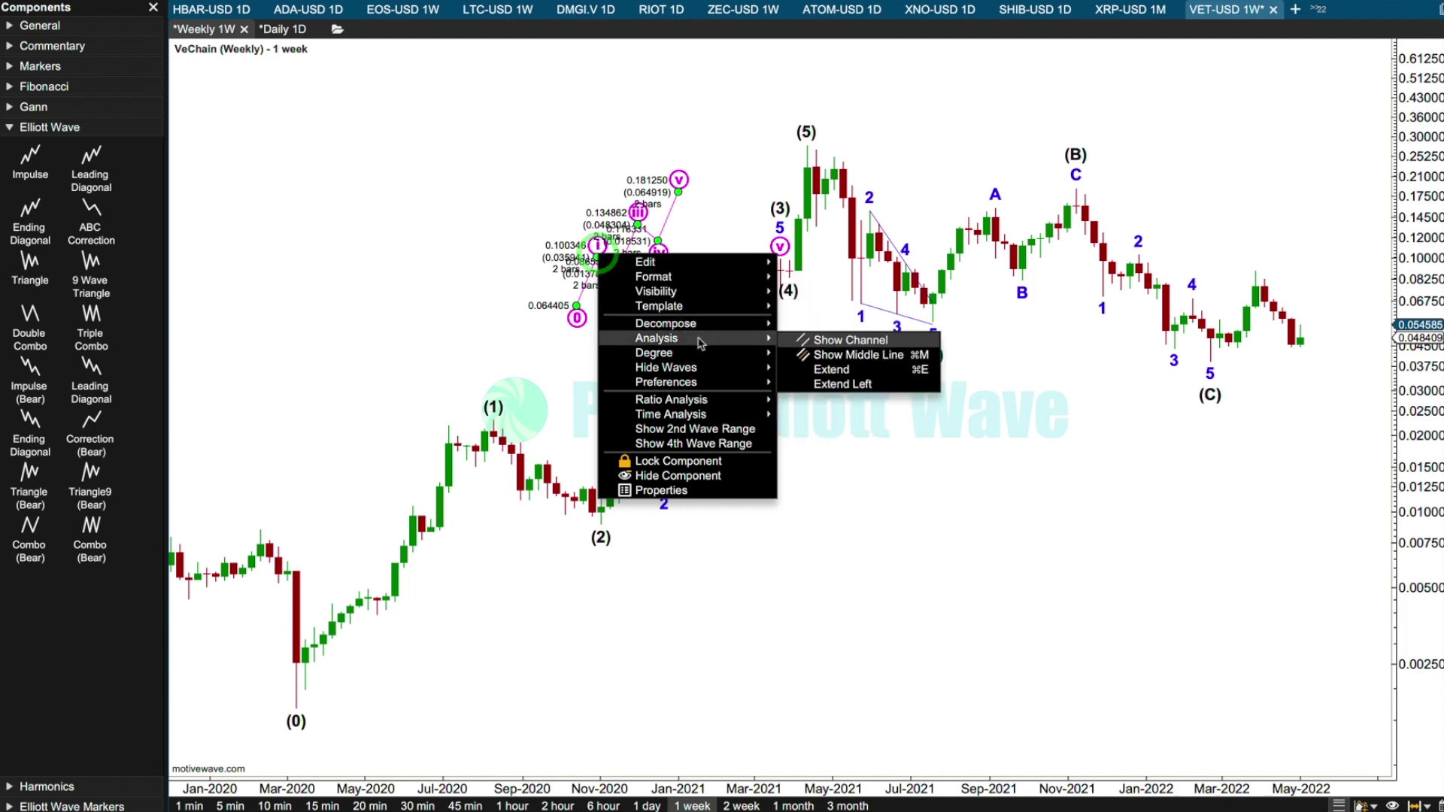
mouse_move(715, 360)
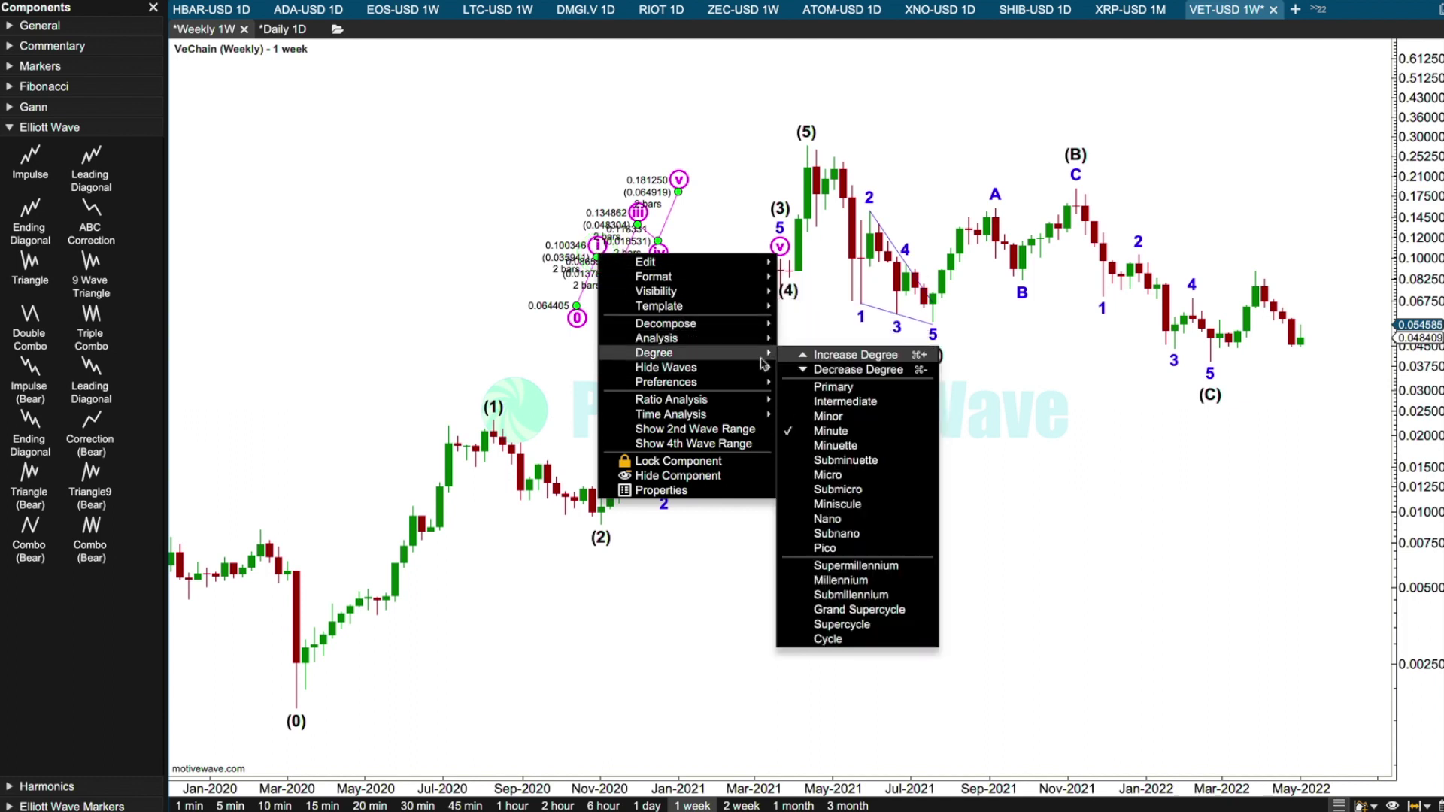
left_click(812, 387)
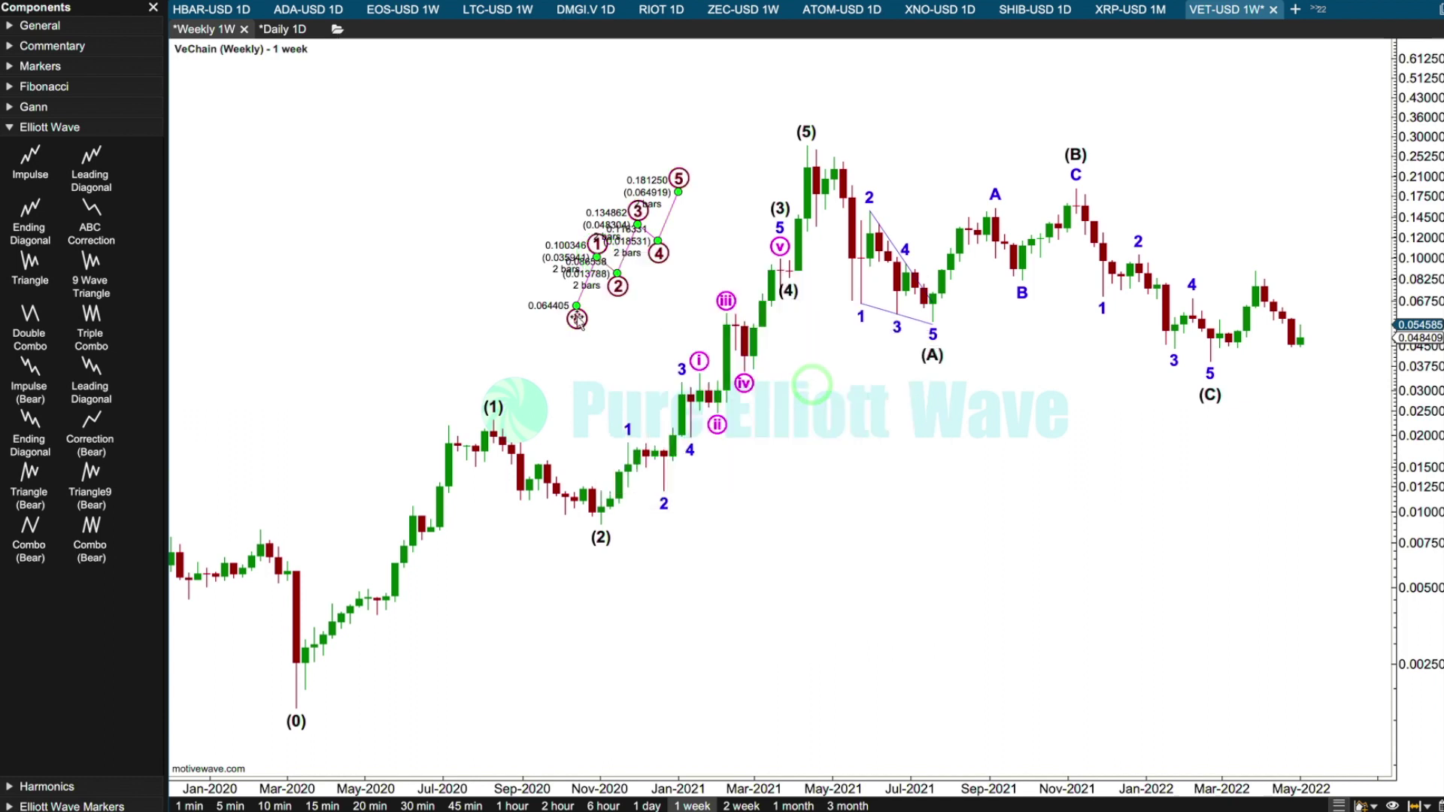
Anchor Primary wave 0 at the March 2020 low, wave 1 at the wave (5) high and wave 2 at the wave (C) low
left_click_drag(449, 566, 297, 708)
left_click_drag(1274, 166, 804, 154)
left_click_drag(1294, 185, 1216, 368)
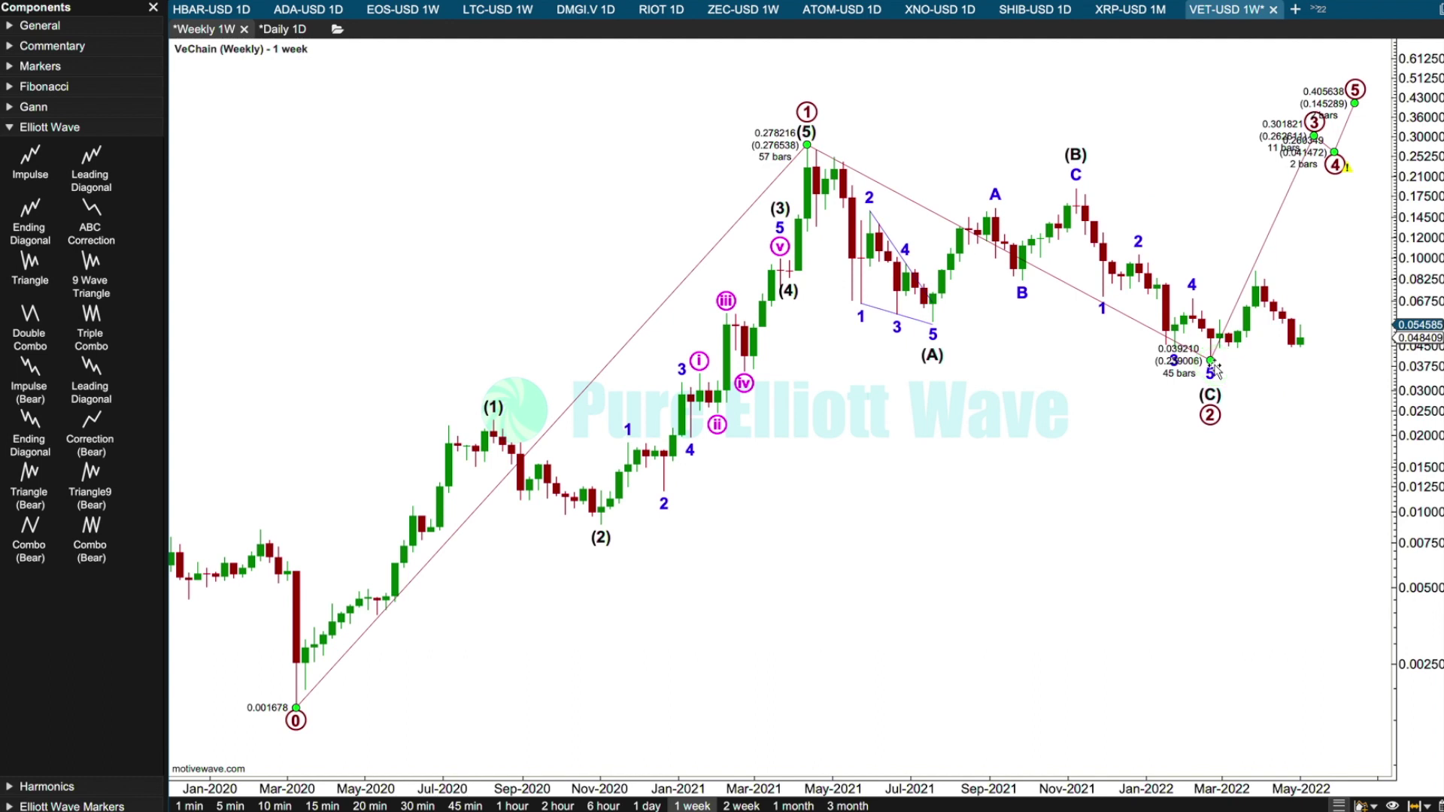
In the Daily analysis, show 1 week bars and add an Elliott Wave impulse set to Primary degree
left_click(282, 29)
left_click(691, 806)
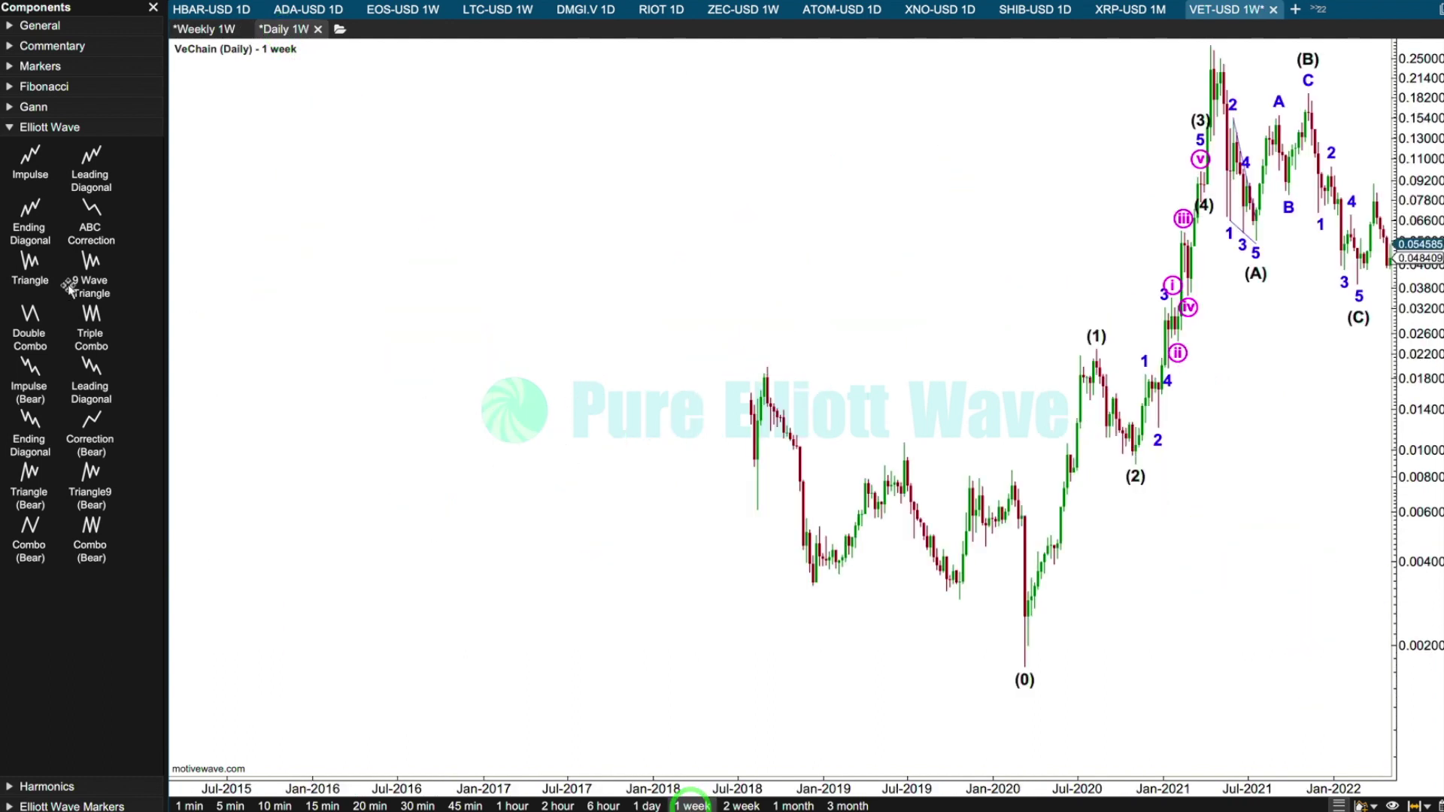
left_click_drag(689, 228, 455, 228)
left_click(25, 156)
left_click(677, 210)
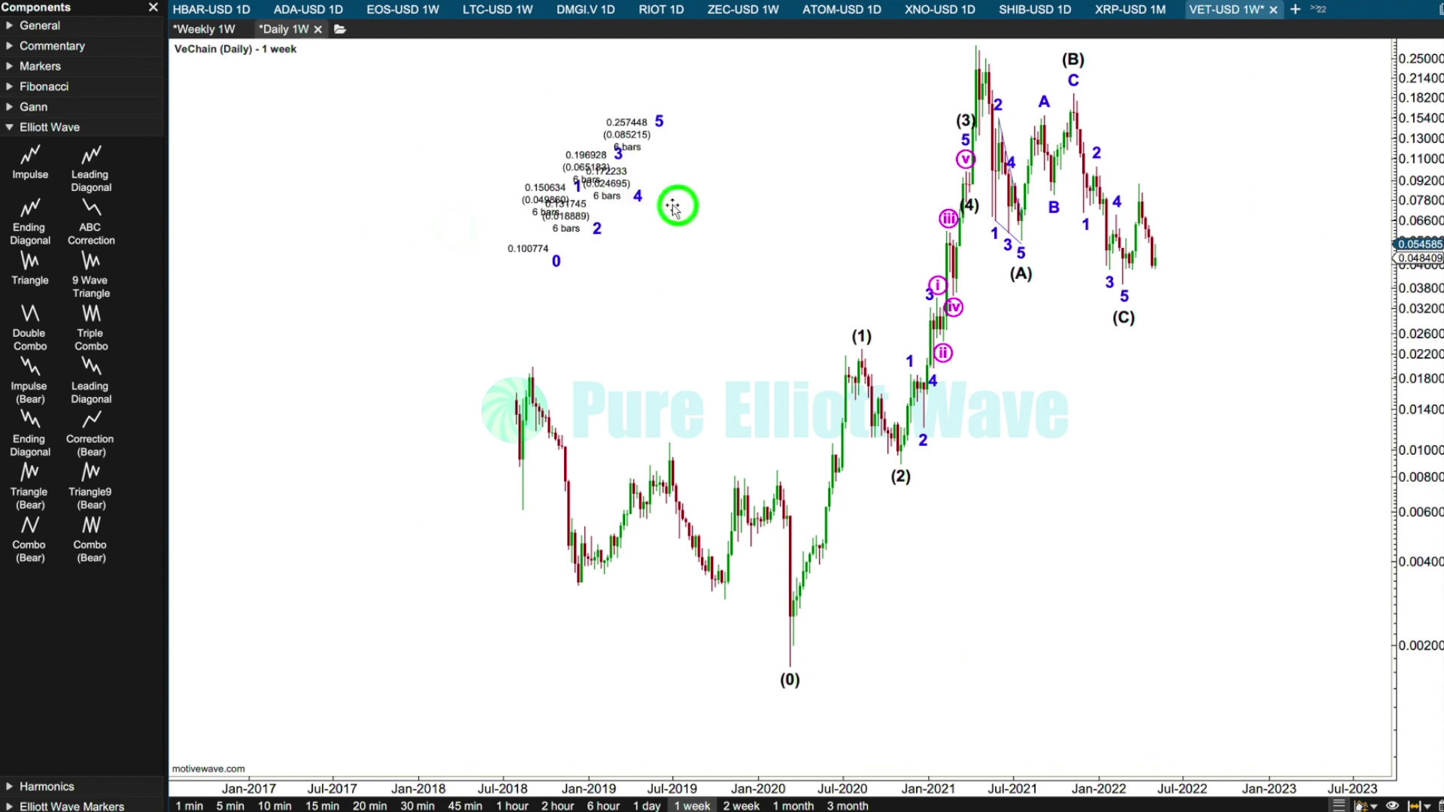
left_click_drag(677, 210, 791, 224)
left_click(705, 202)
right_click(728, 202)
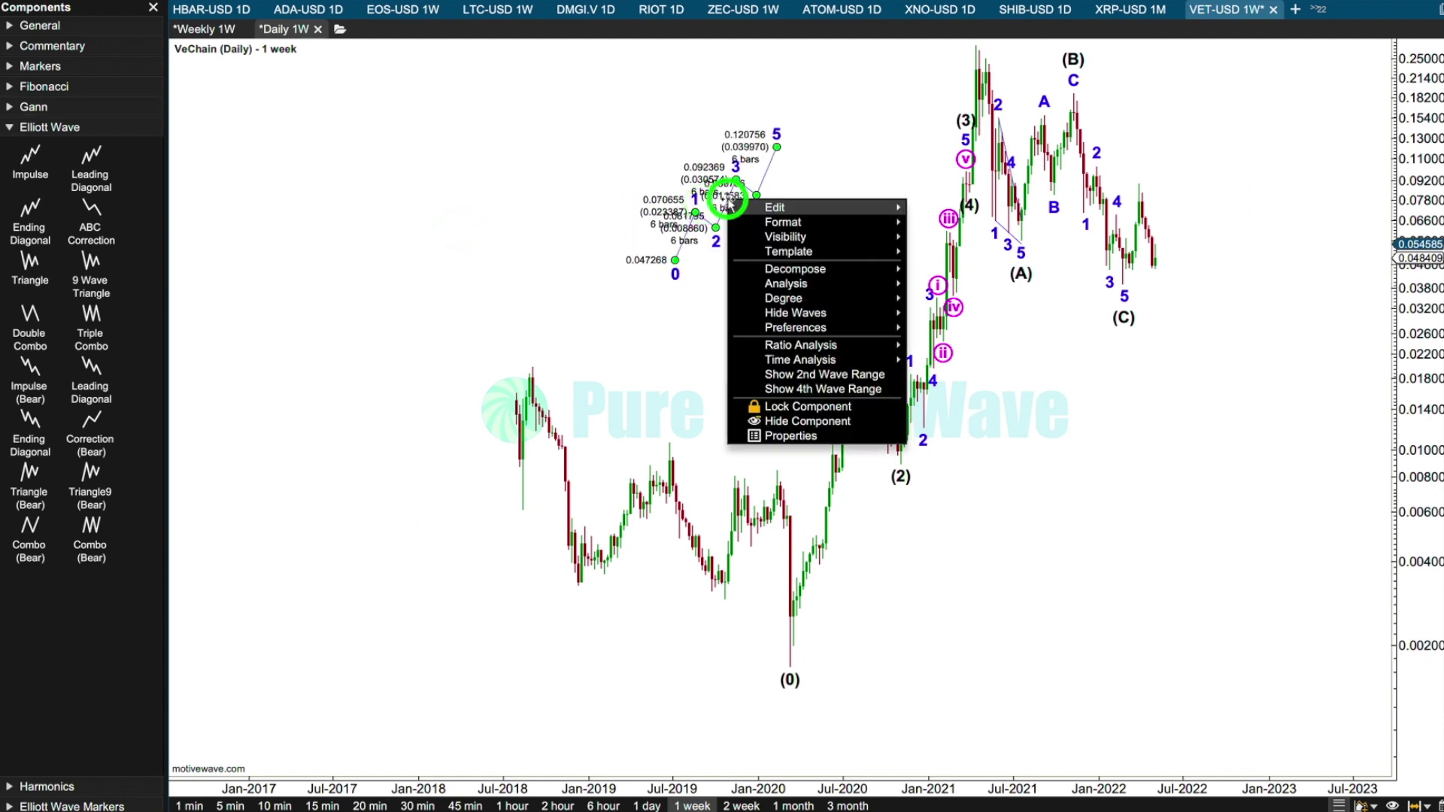
mouse_move(828, 298)
left_click(950, 334)
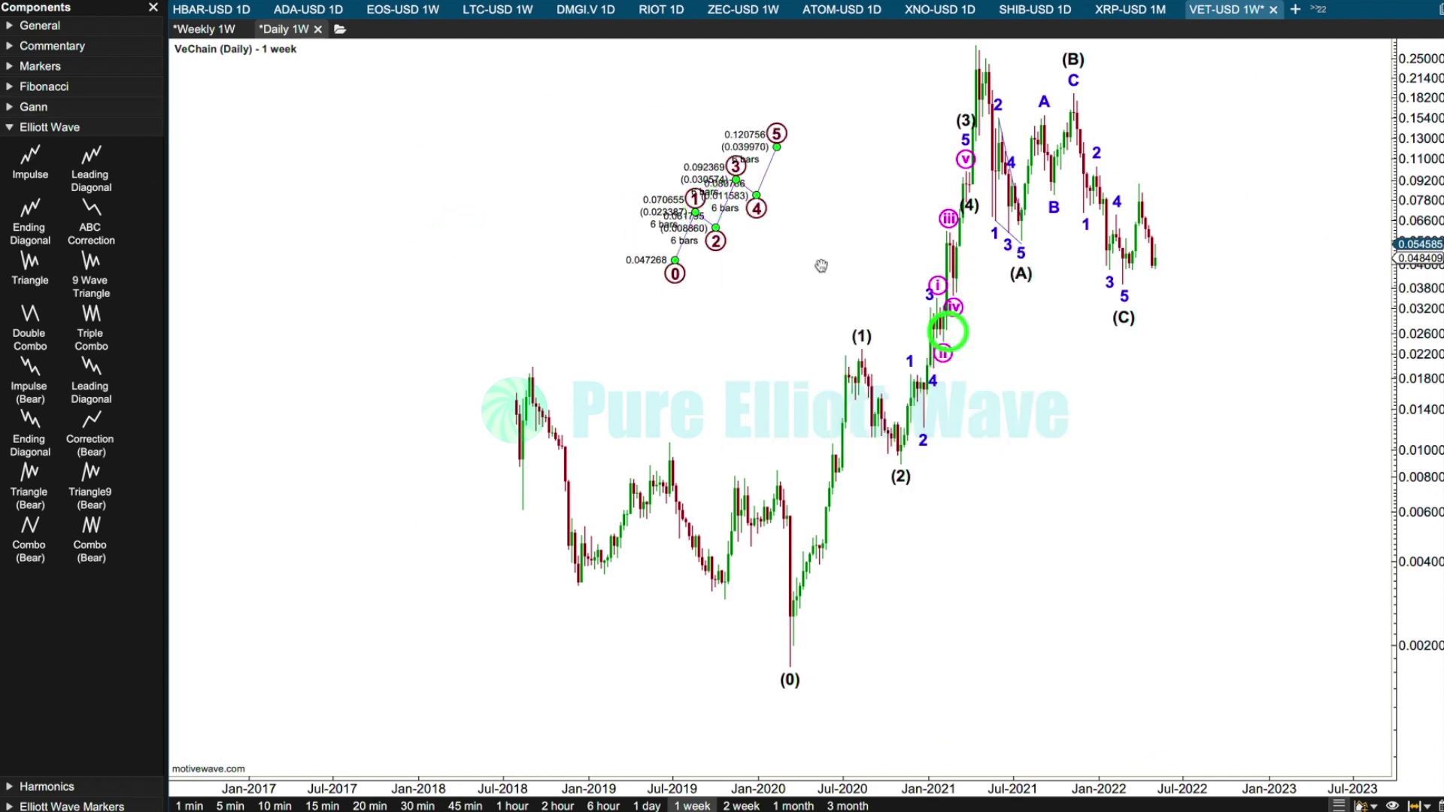
Place the Daily analysis's Primary waves 0, 1 and 2 on the March 2020 low, the 2021 peak and the wave (C) low
left_click(861, 142)
left_click(1313, 82)
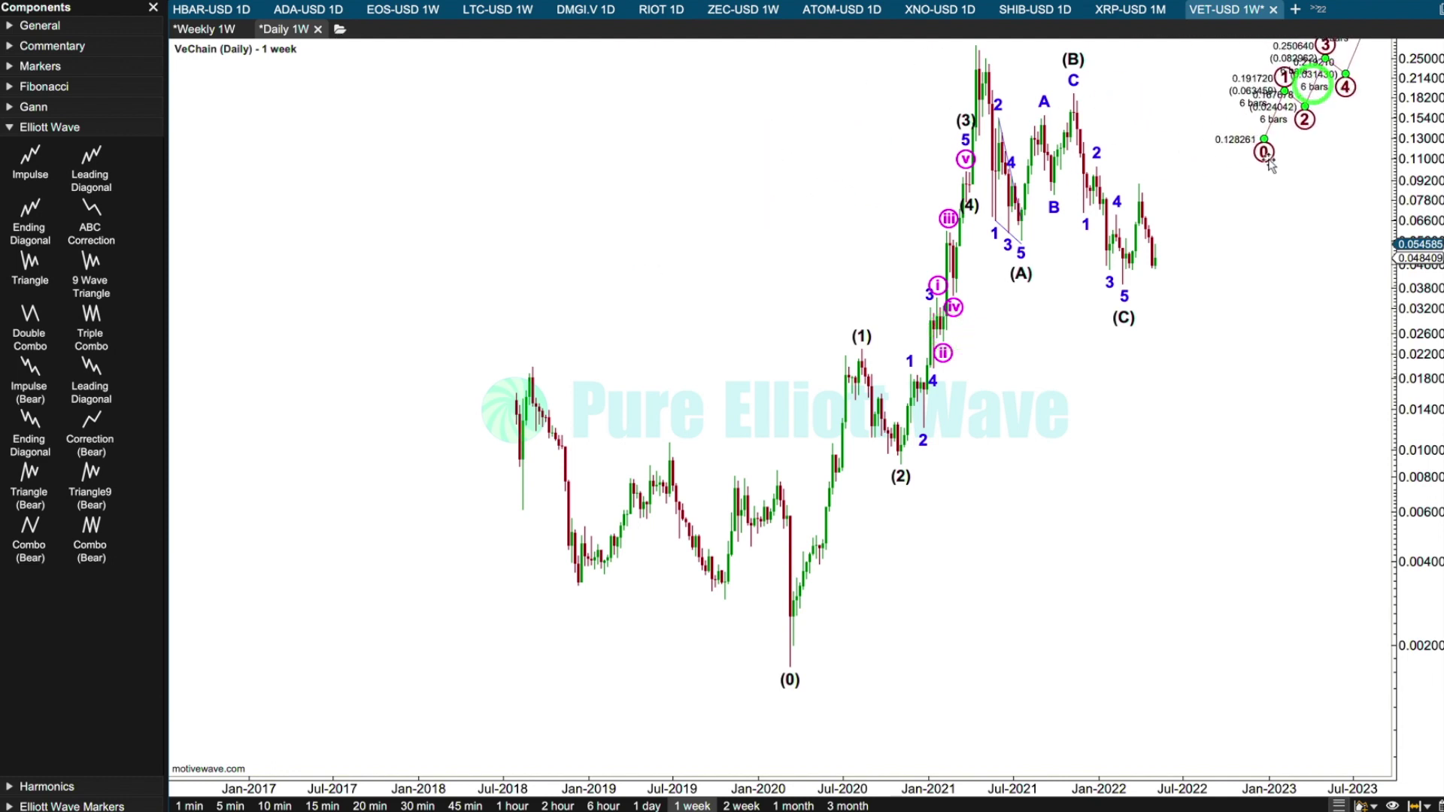
left_click_drag(1264, 140, 790, 668)
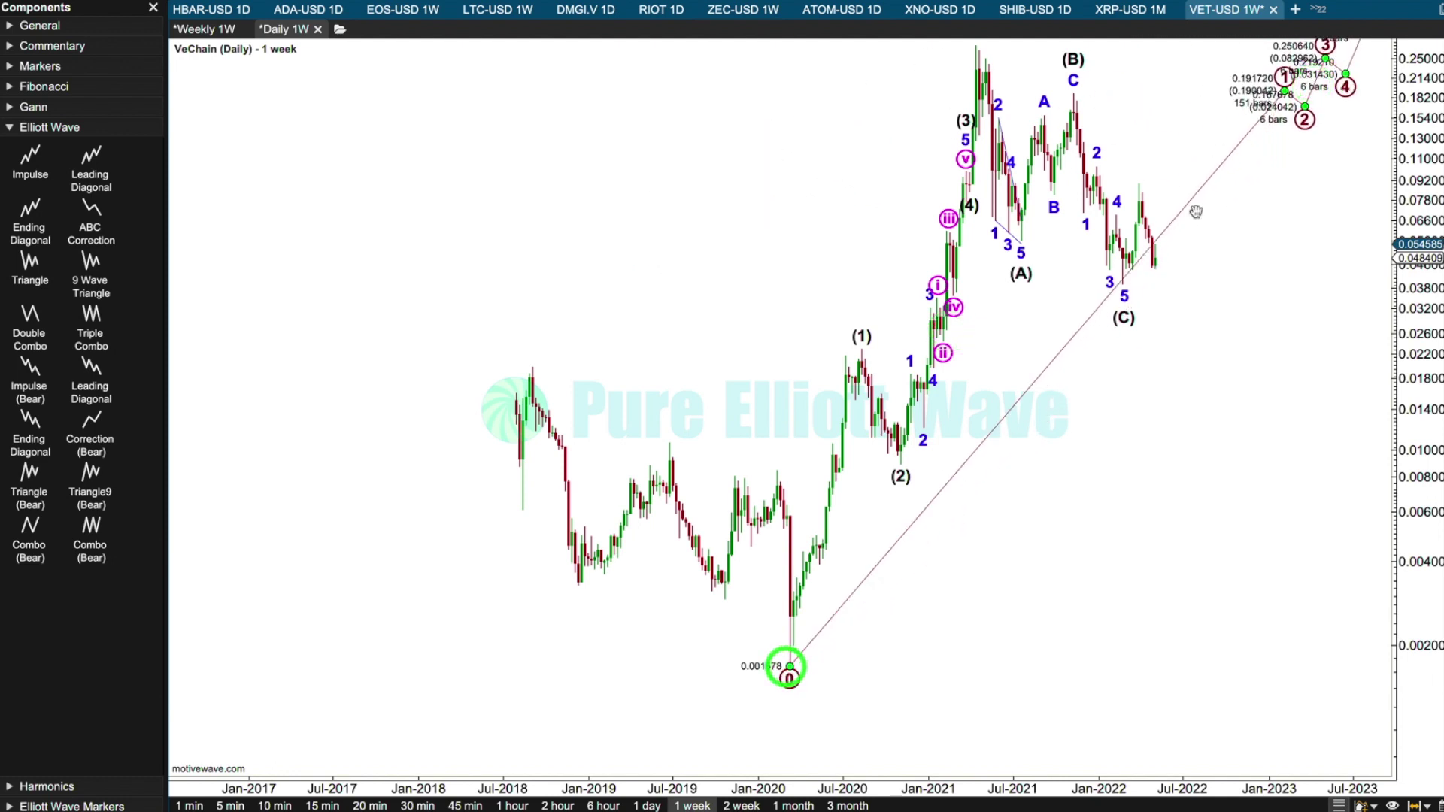
left_click_drag(1284, 90, 976, 46)
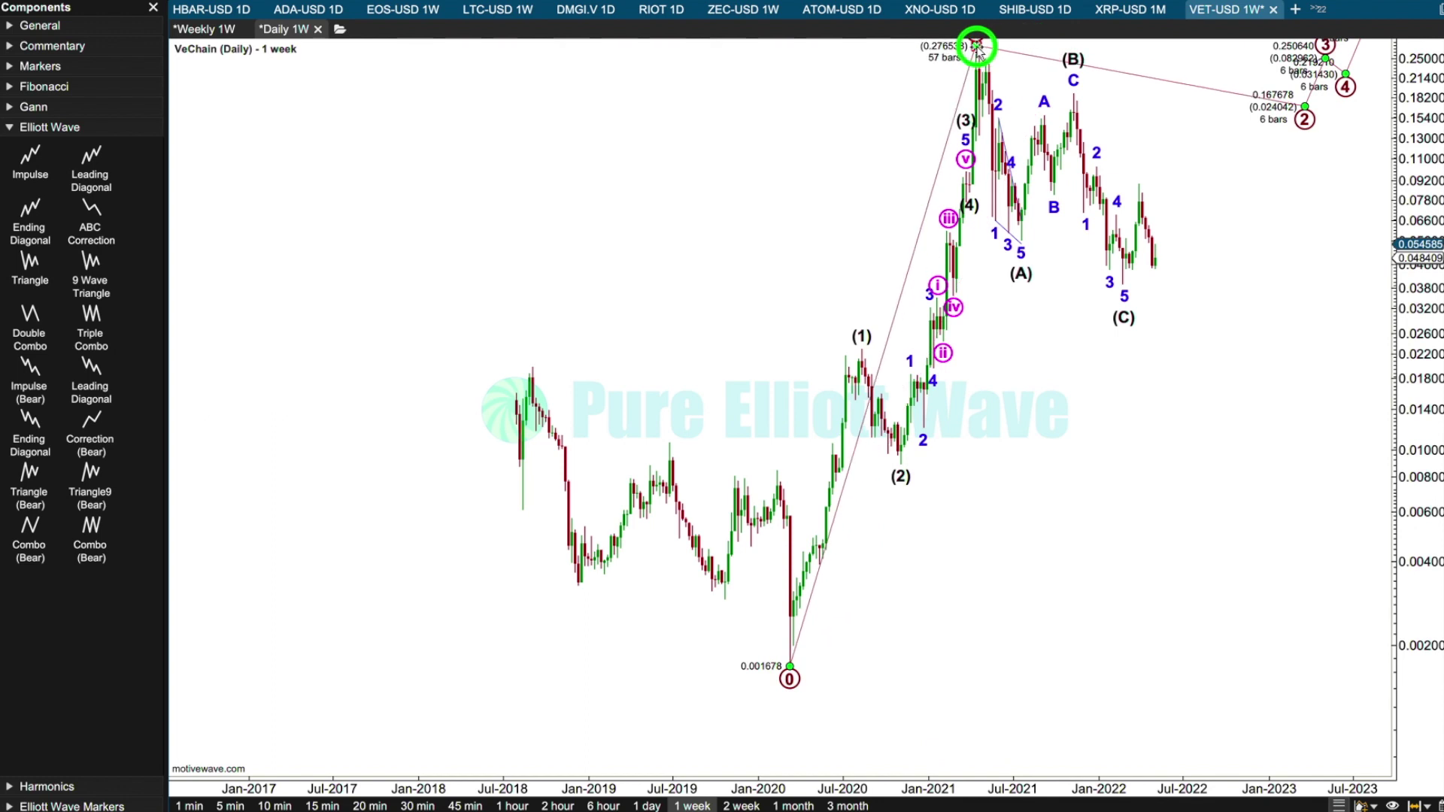
left_click(1245, 255)
left_click_drag(1294, 143, 1124, 283)
Return the Daily analysis to 1 day bars and bring waves (A), (B) and (C) through May 2022 into view
left_click(647, 806)
left_click(507, 587)
left_click_drag(507, 587, 860, 632)
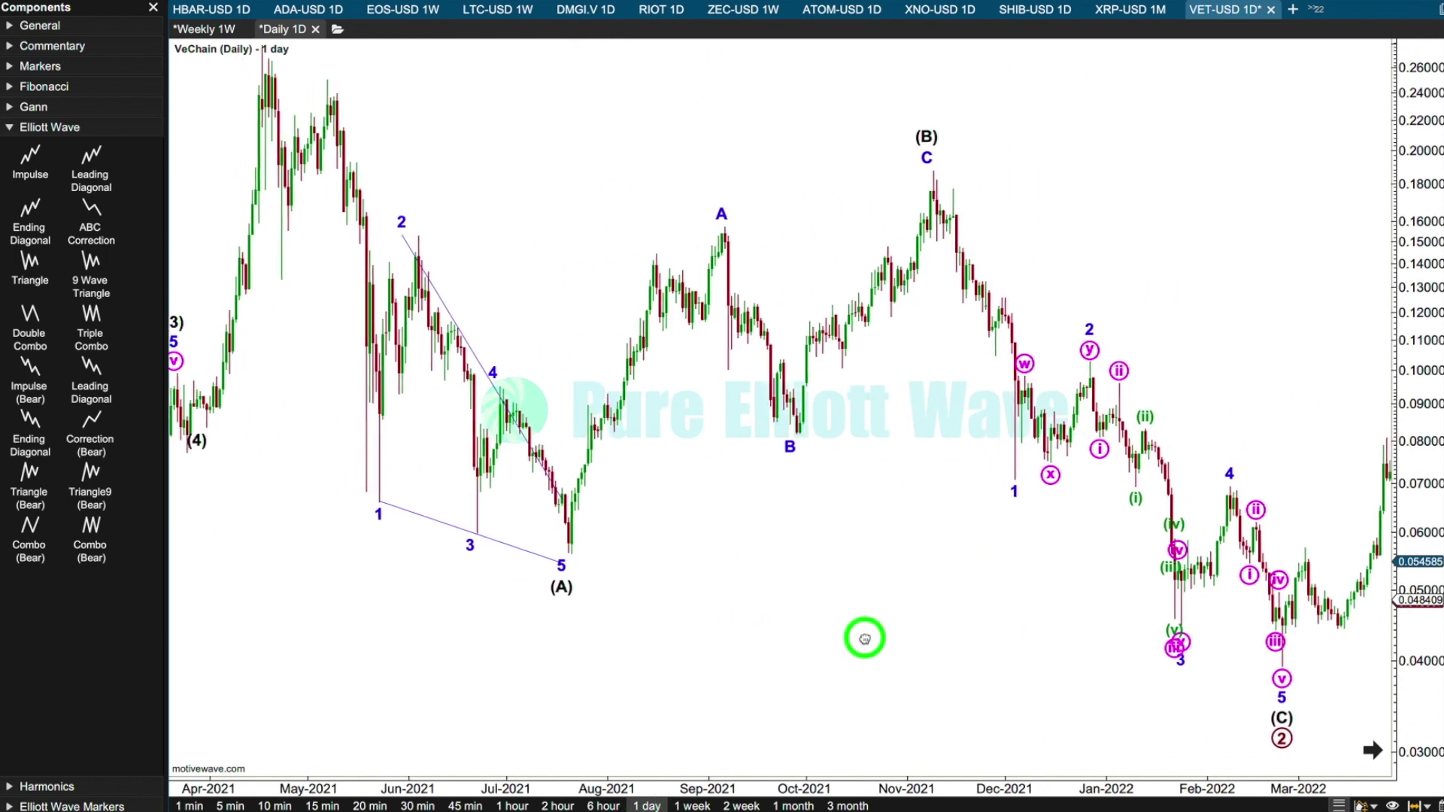
left_click_drag(698, 638, 251, 629)
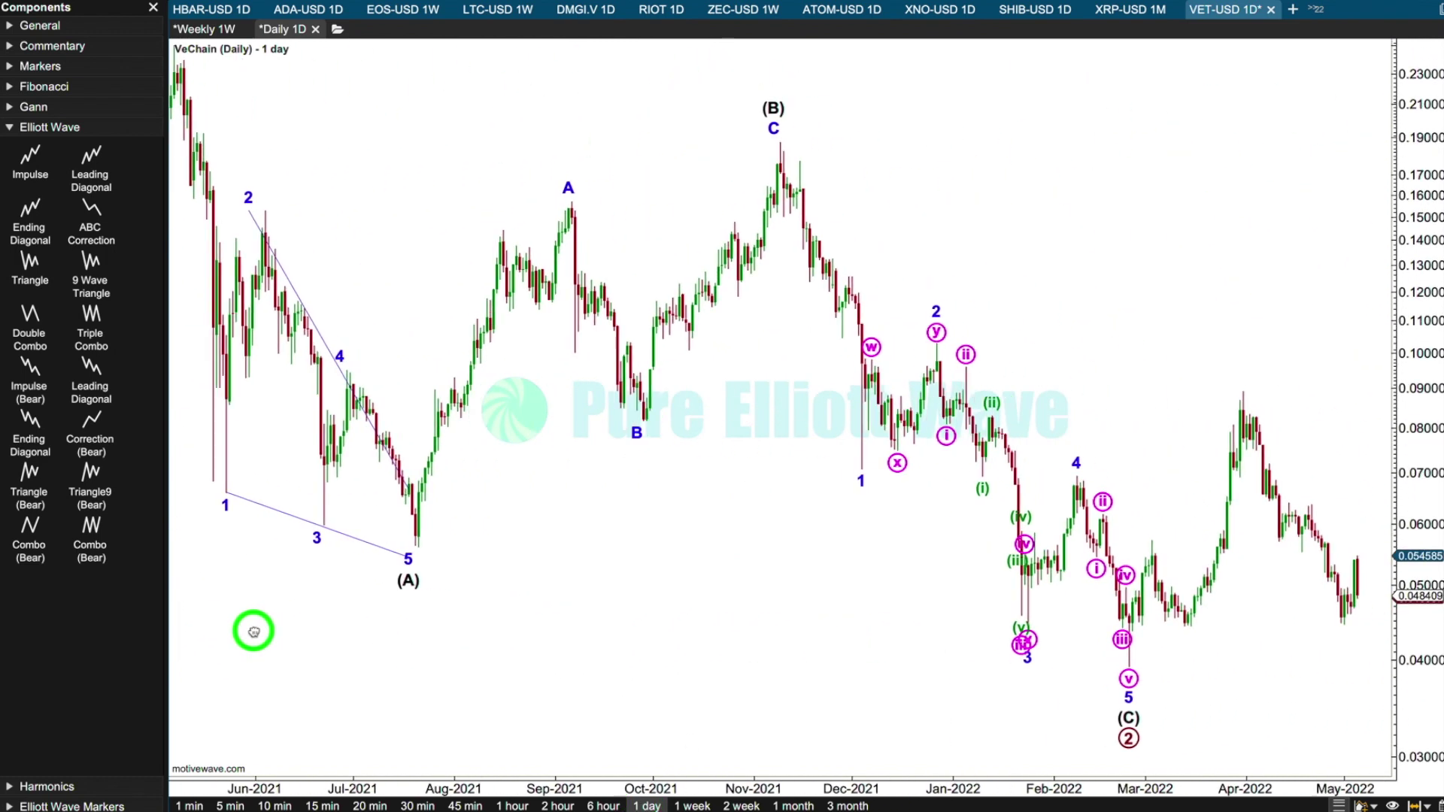
Examine the turning points of the (A)-(B)-(C) correction within Primary wave 2 on the daily chart
mouse_move(773, 134)
left_mouse_down()
mouse_move(774, 114)
mouse_move(782, 153)
mouse_move(775, 141)
left_mouse_up()
left_click(1046, 135)
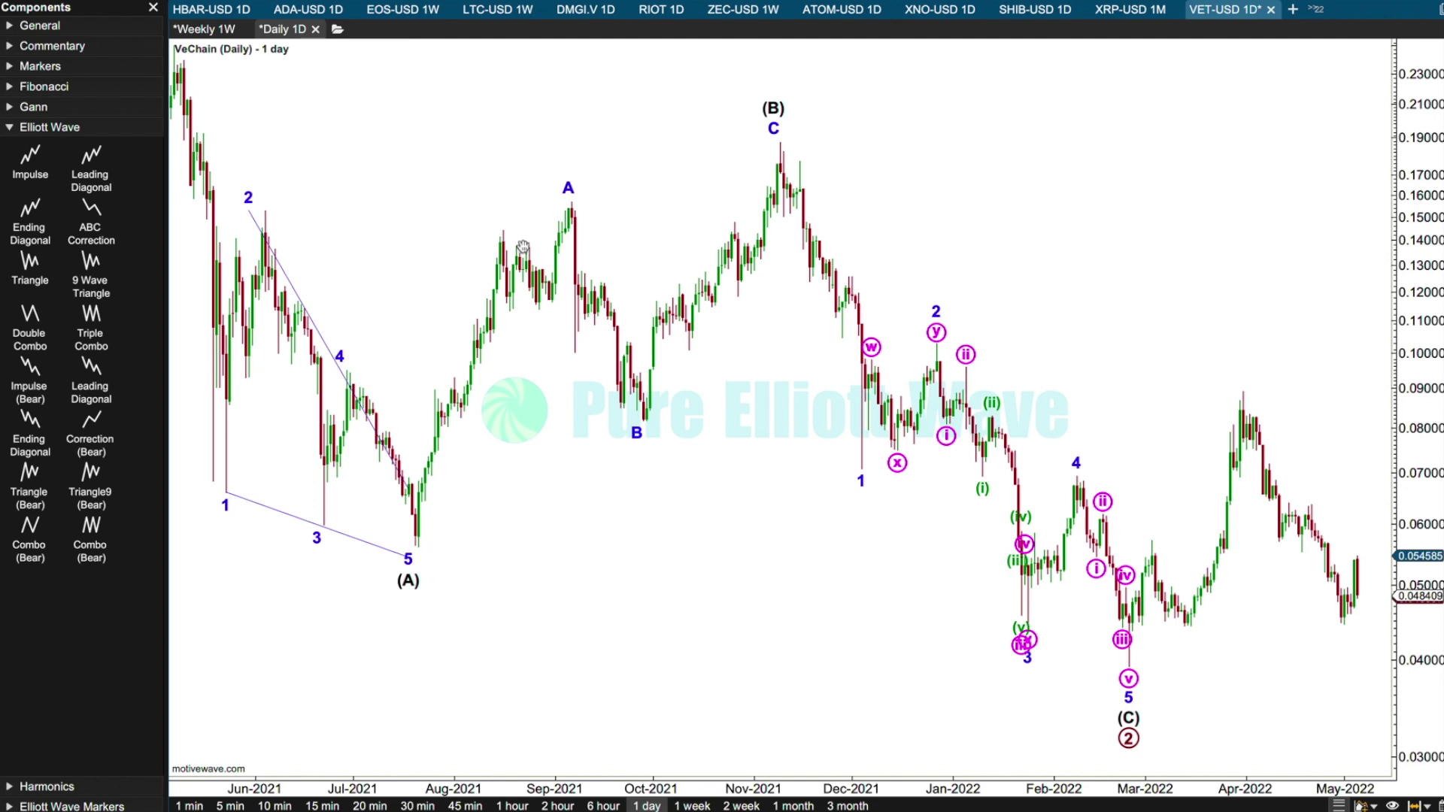
left_click(338, 359)
left_click_drag(349, 360, 387, 372)
left_click(439, 320)
left_click(1135, 261)
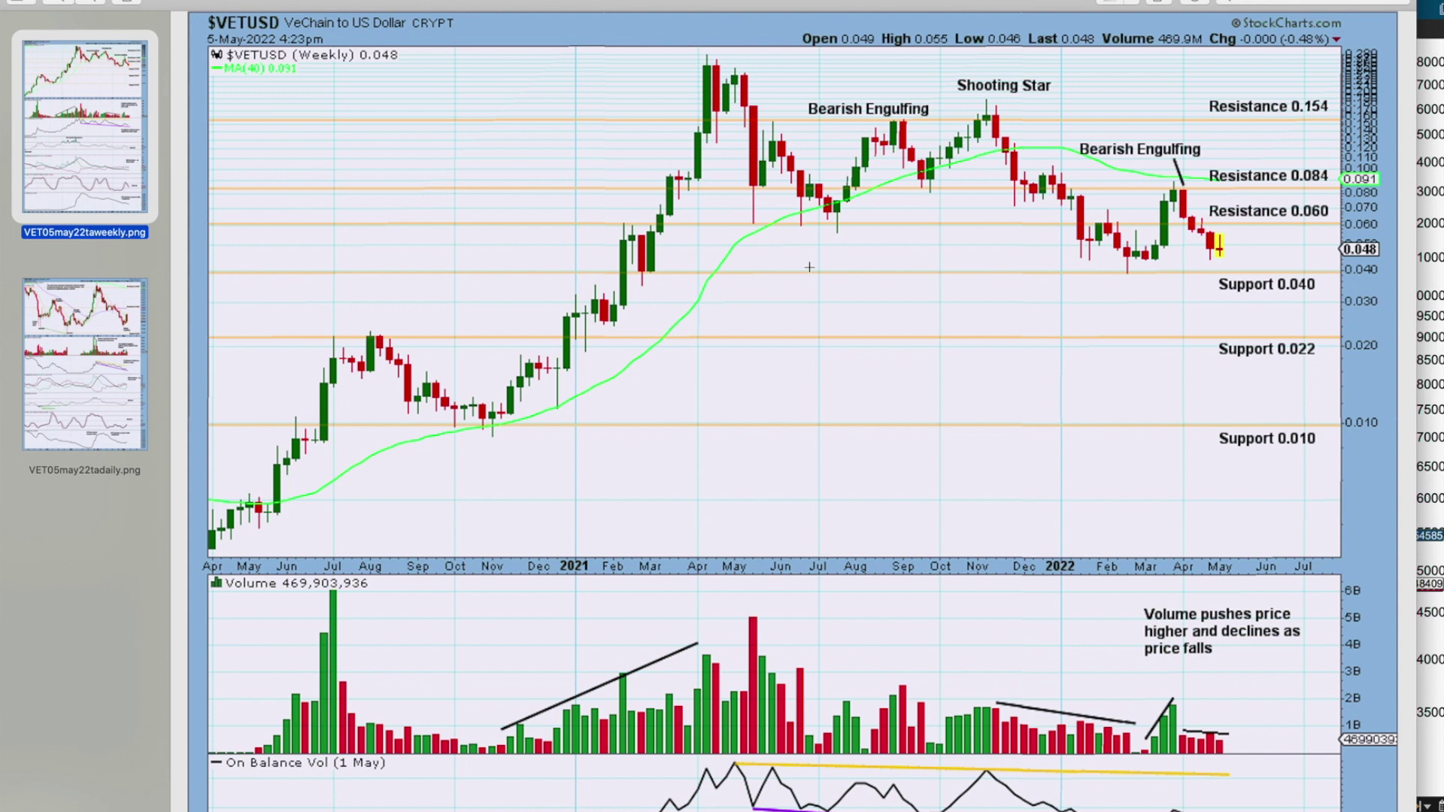
Switch to MotiveWave's Weekly analysis, bring the whole price history since mid-2018 into view and deselect the Primary impulse
key("super+Tab")
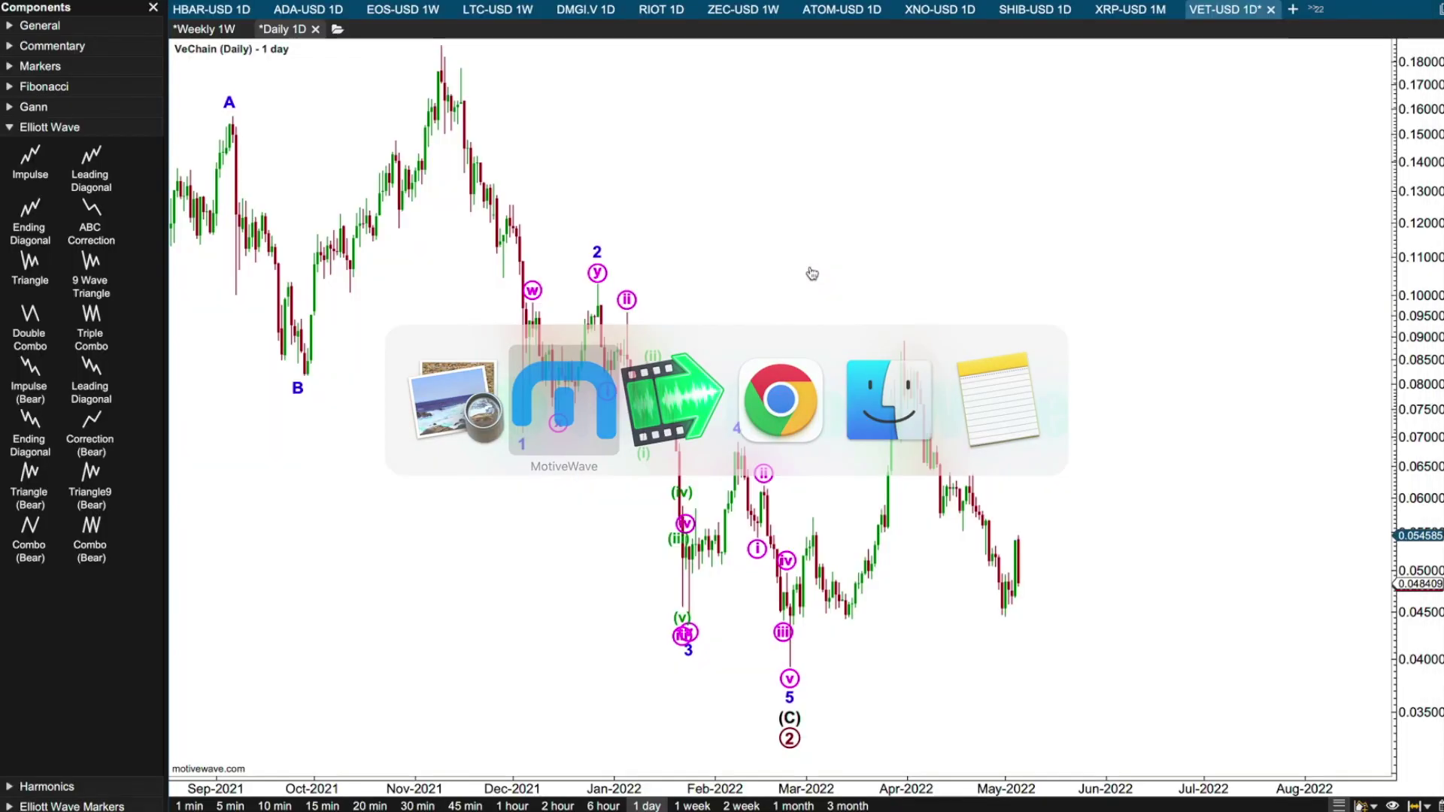
left_click(213, 35)
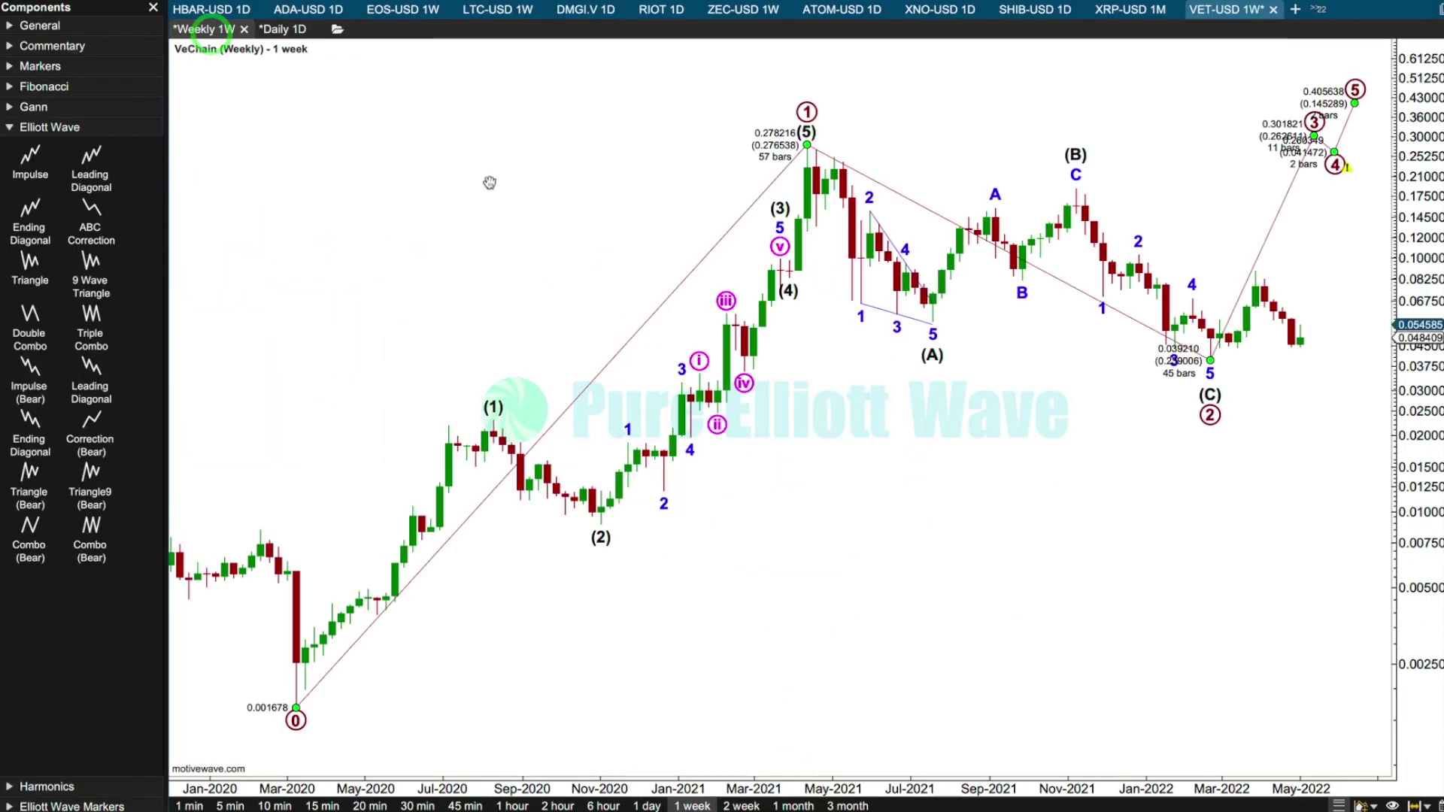
left_click_drag(800, 787, 829, 785)
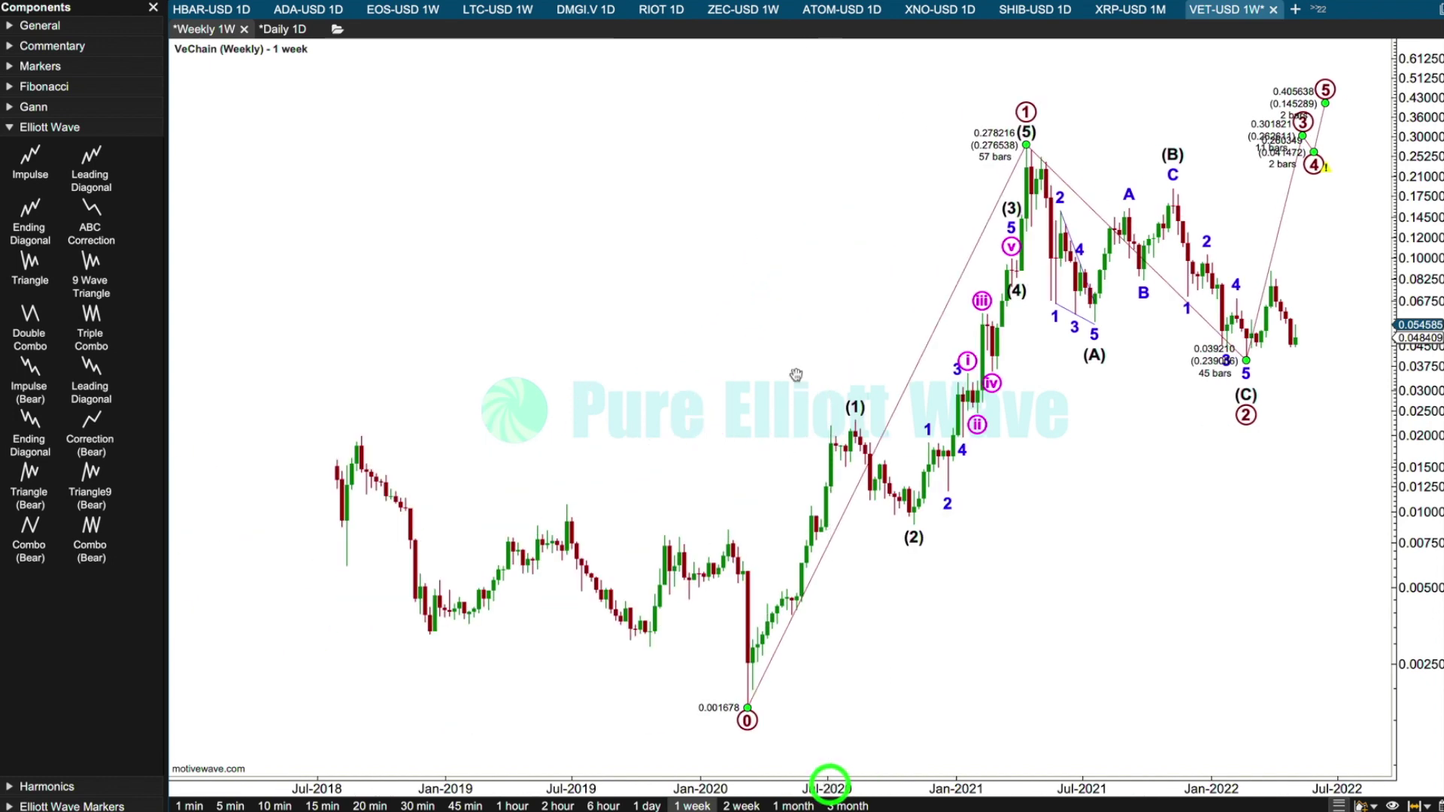
left_click(995, 140)
left_click(1278, 374)
left_click(772, 695)
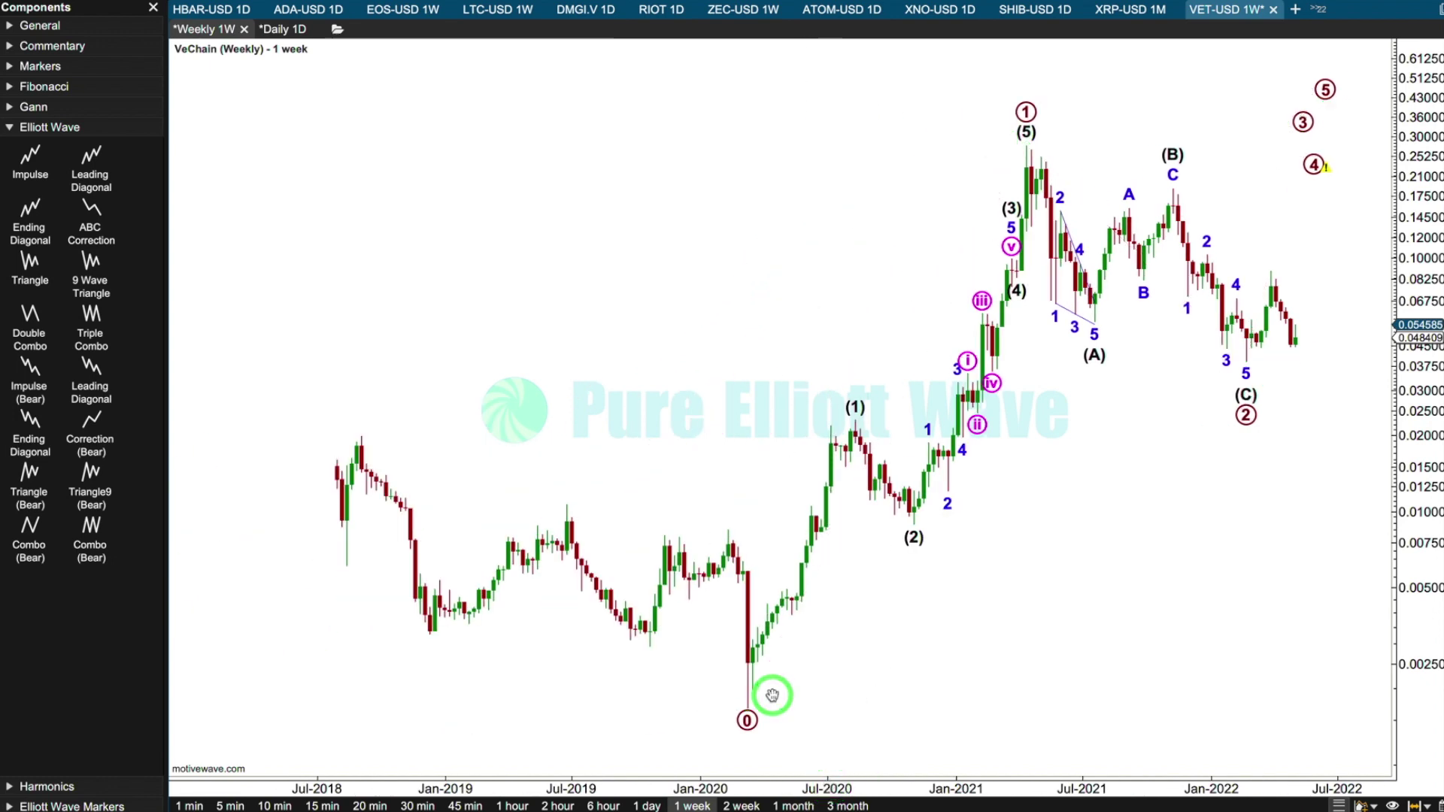
Check the April 2020 VETUSD chart in Preview, and return to MotiveWave to locate the March 2020 low at Primary wave 0
key("super+Tab")
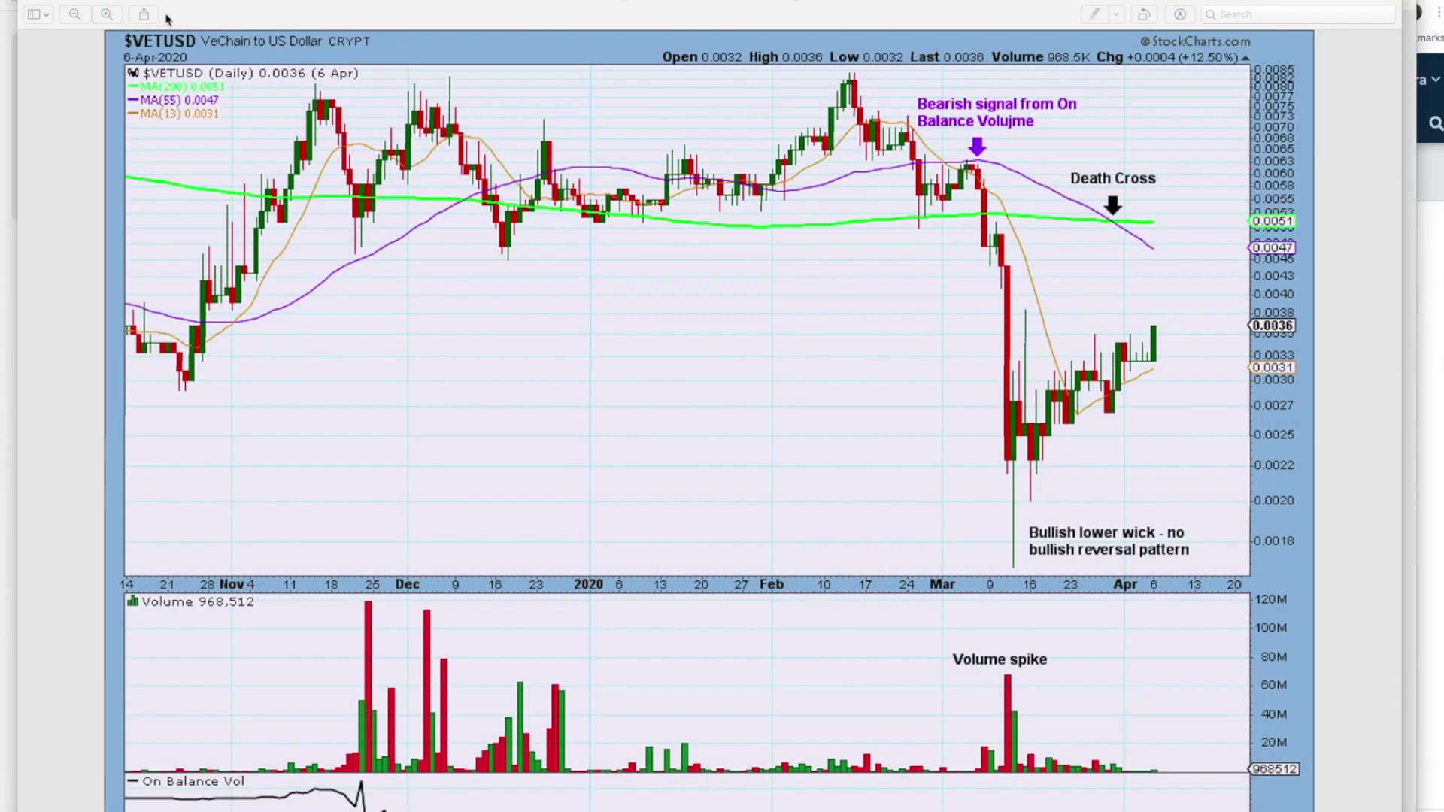
key("super+Tab")
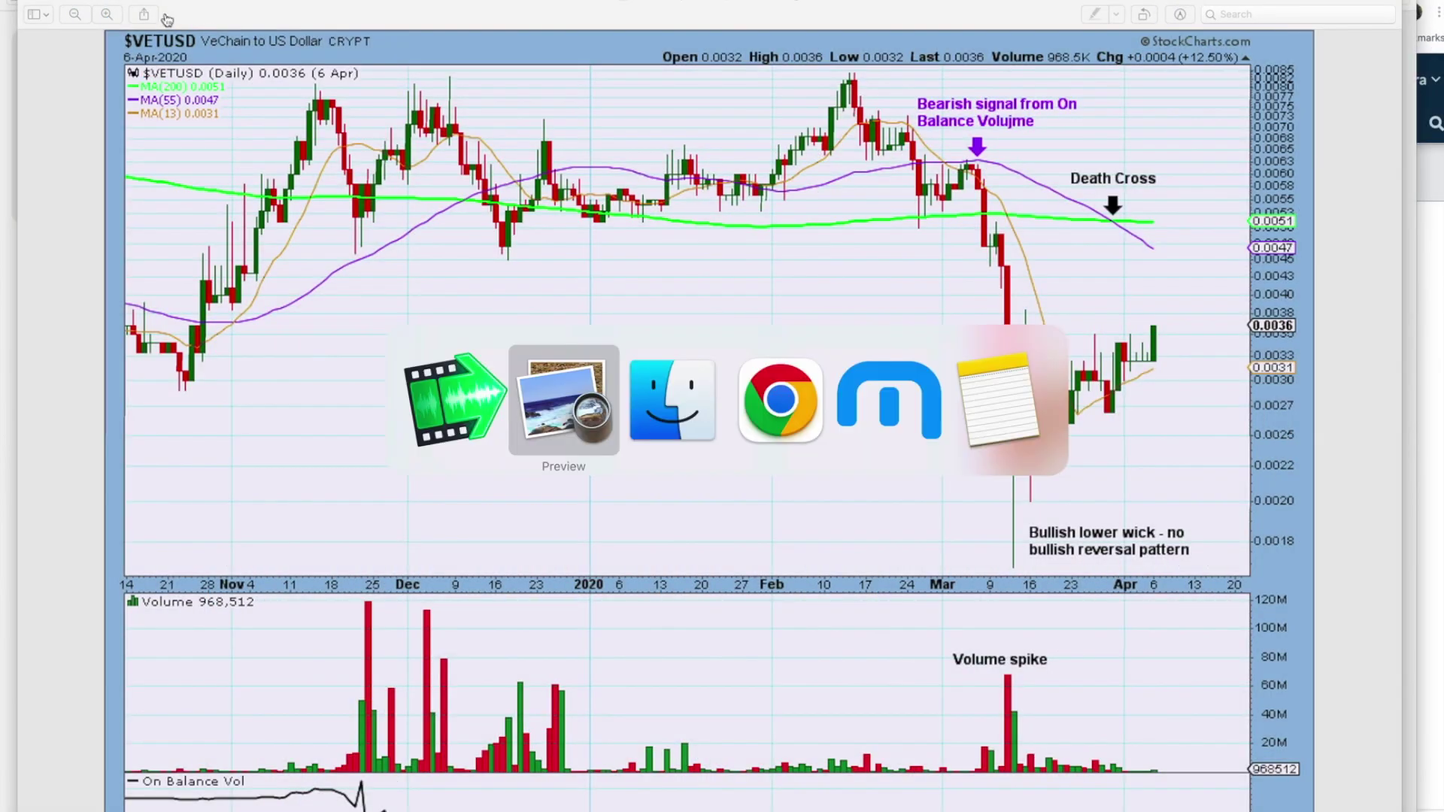
key("super+Tab")
key("super+Tab")
key("super+Tab")
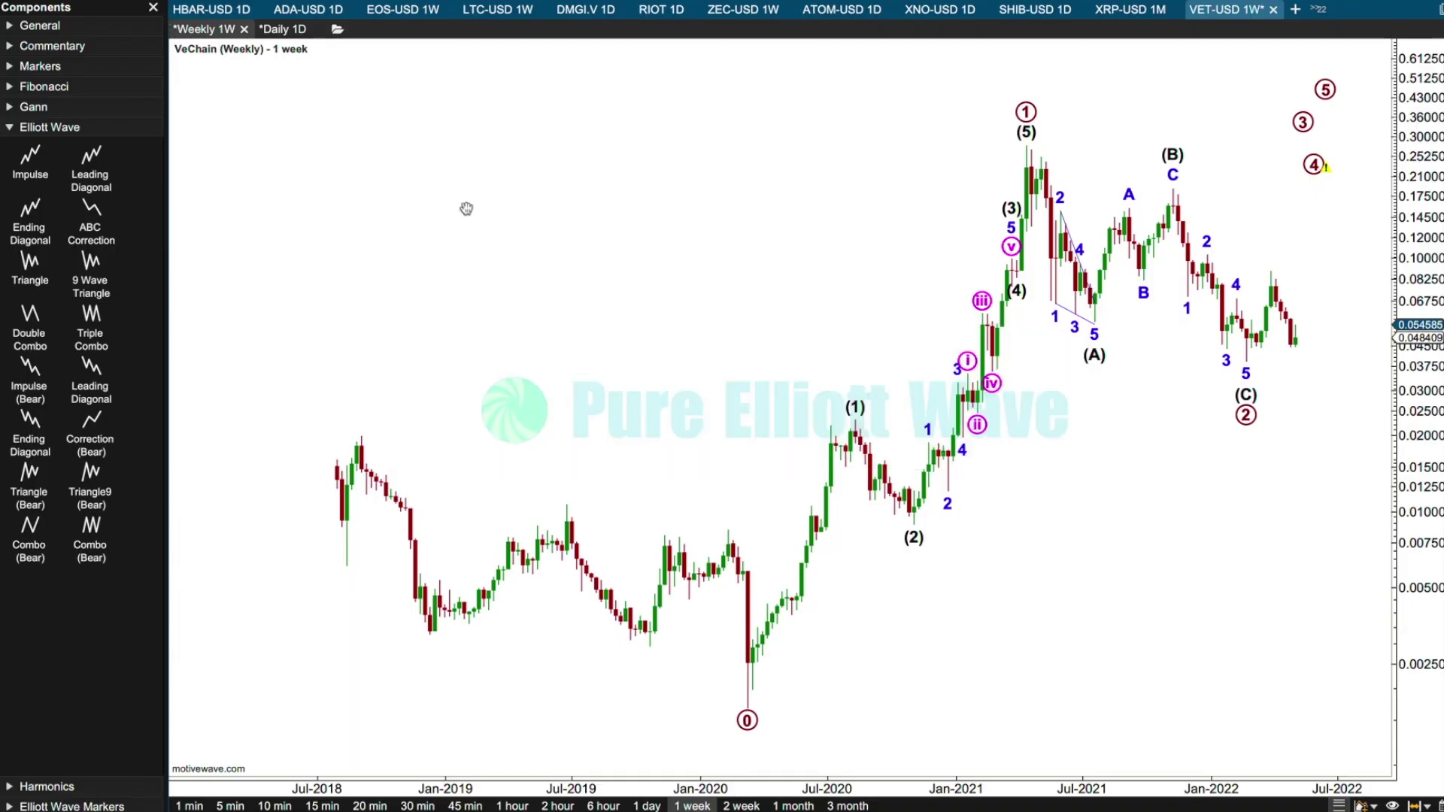
left_click(727, 678)
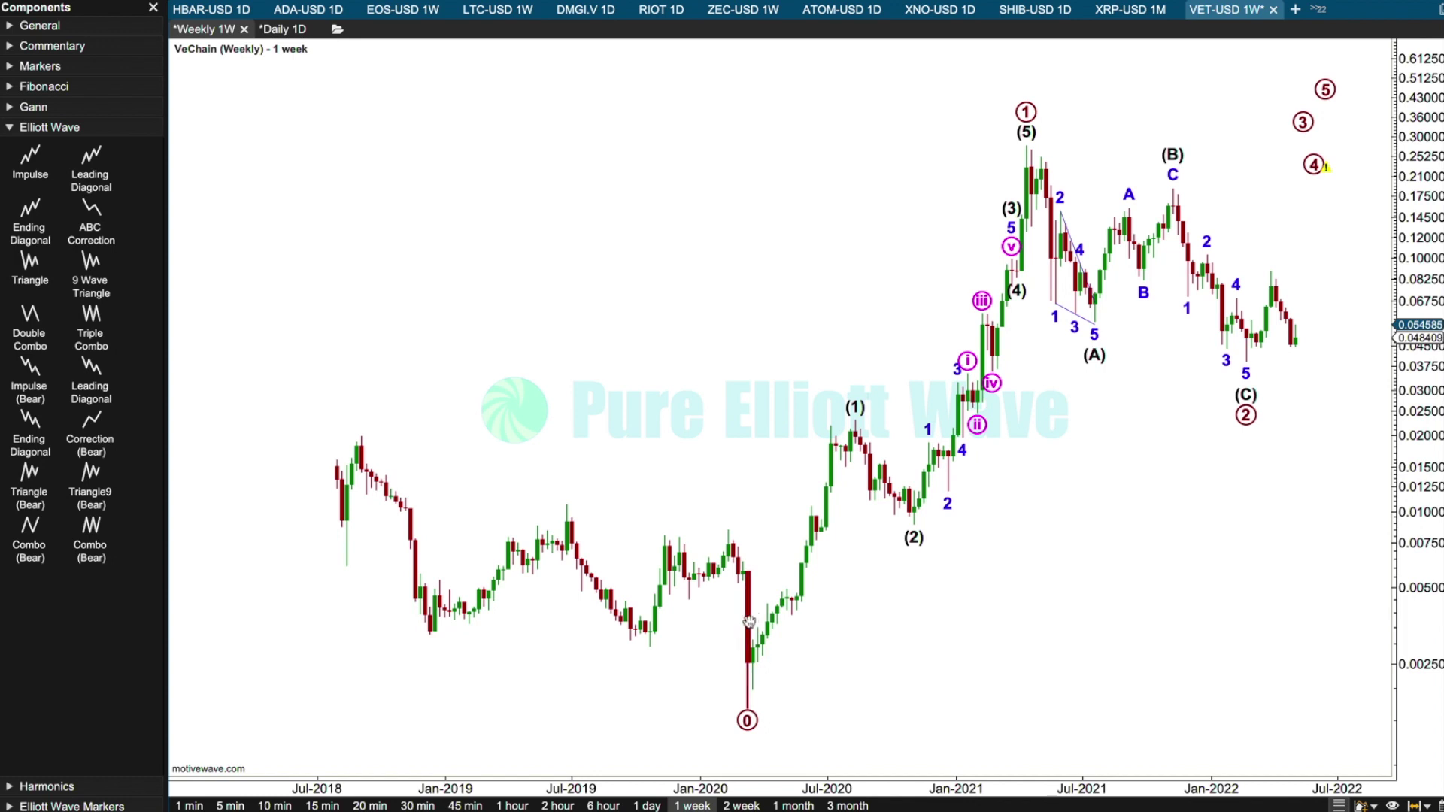
Switch to the April 2020 VETUSD daily chart in Preview and examine the March crash candles, their lower wick and the volume spike
key("super+Tab")
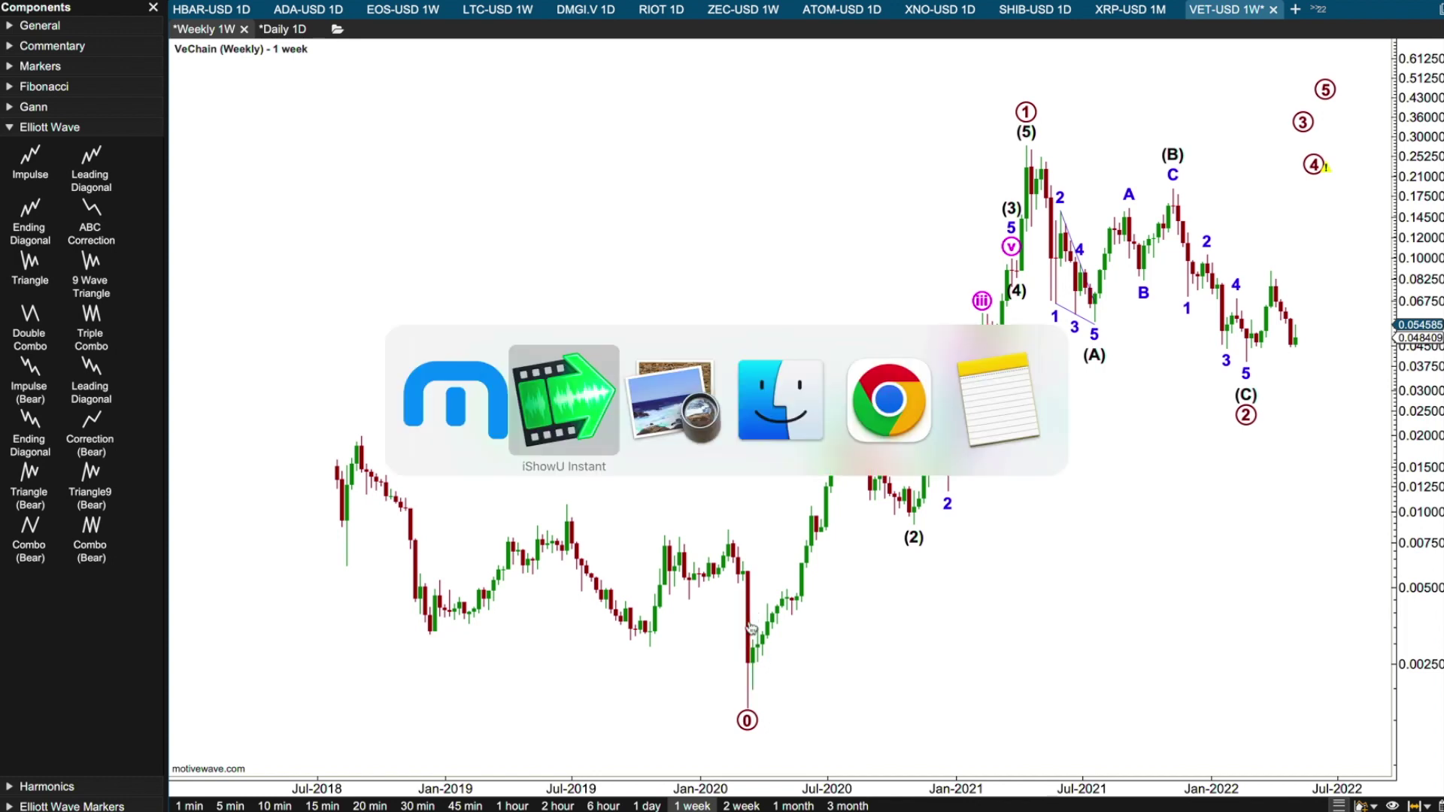
key("super+Tab")
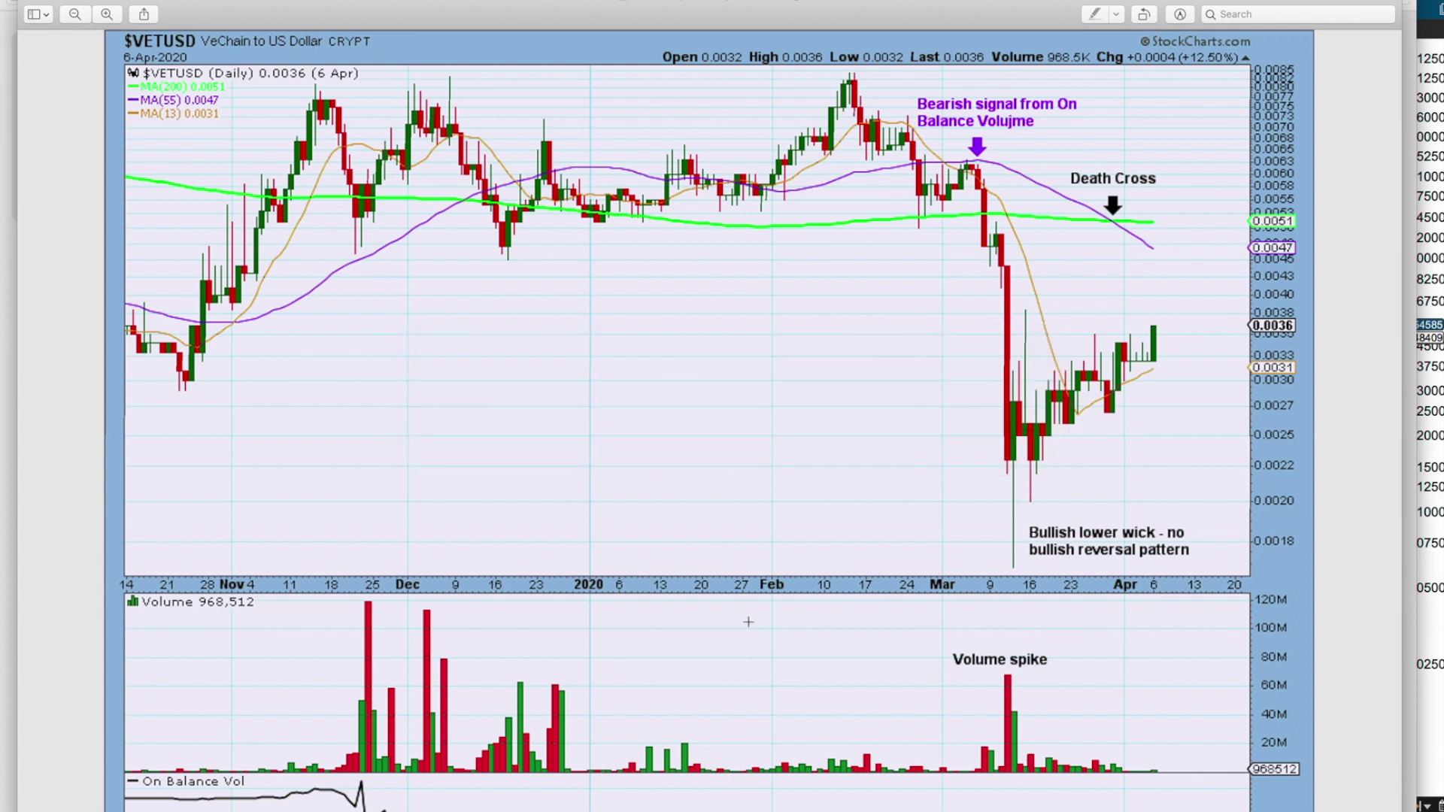
left_click(1013, 571)
scroll(1013, 572, "down", 3)
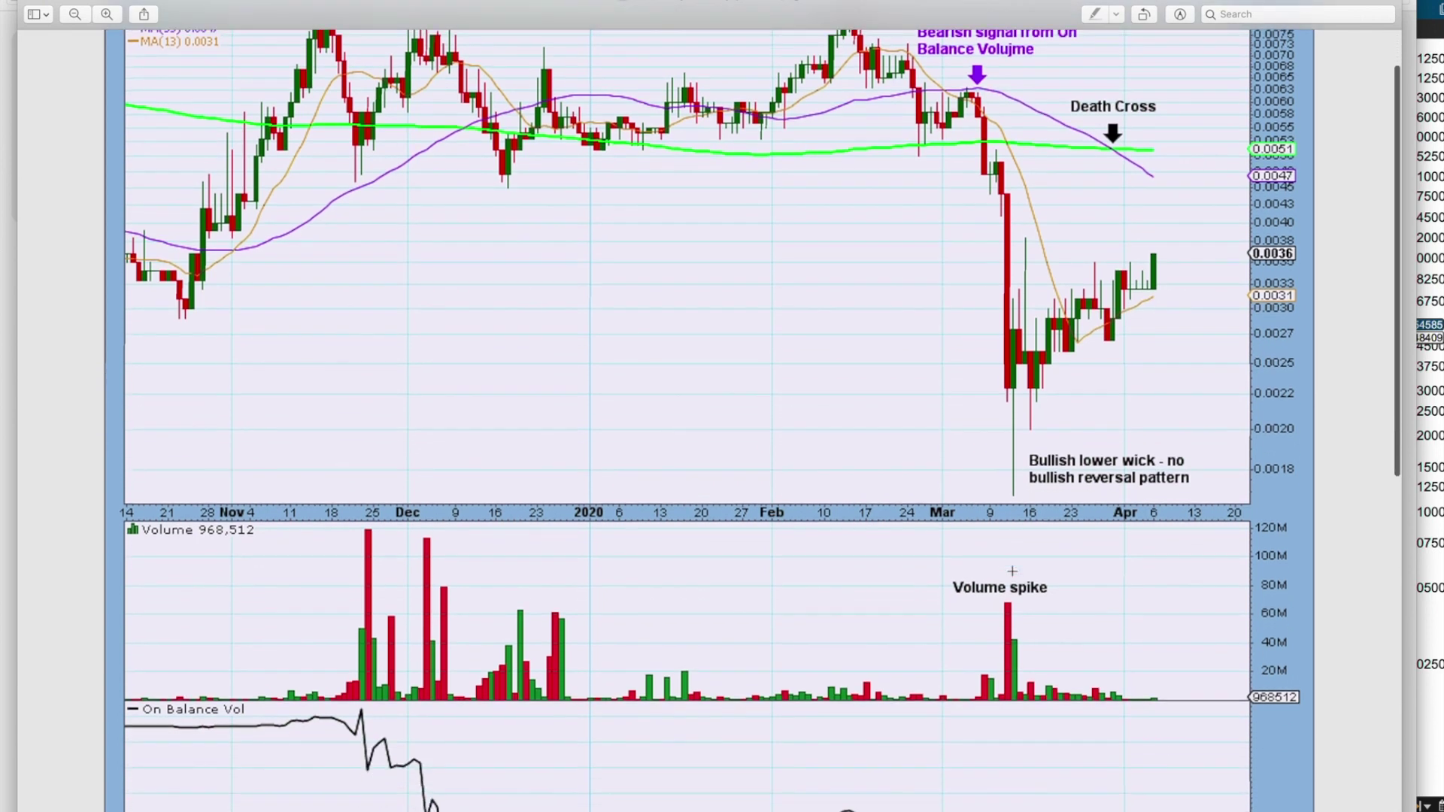
left_click(1013, 471)
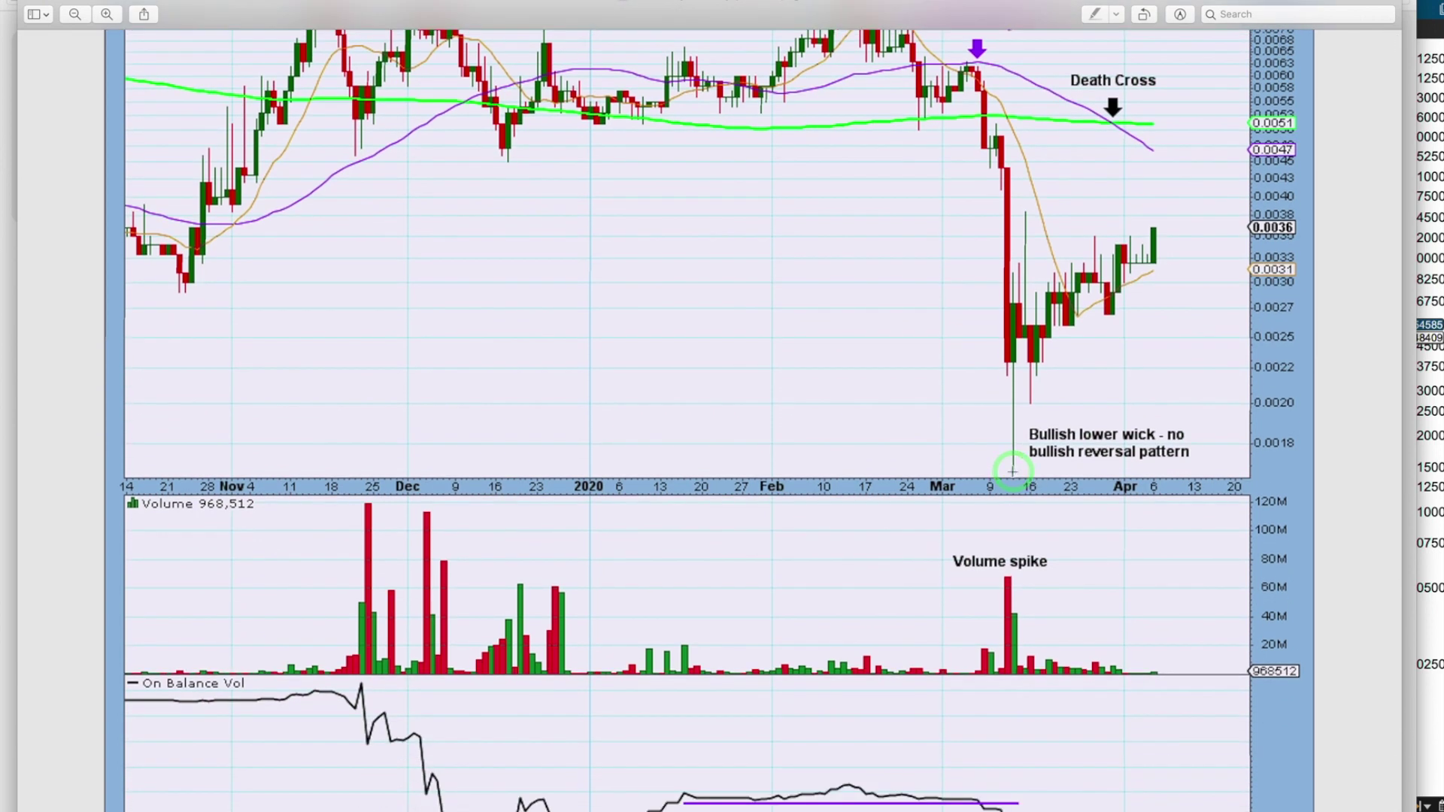
left_click(1005, 584)
left_click(1010, 283)
left_click(1010, 360)
left_click(1014, 473)
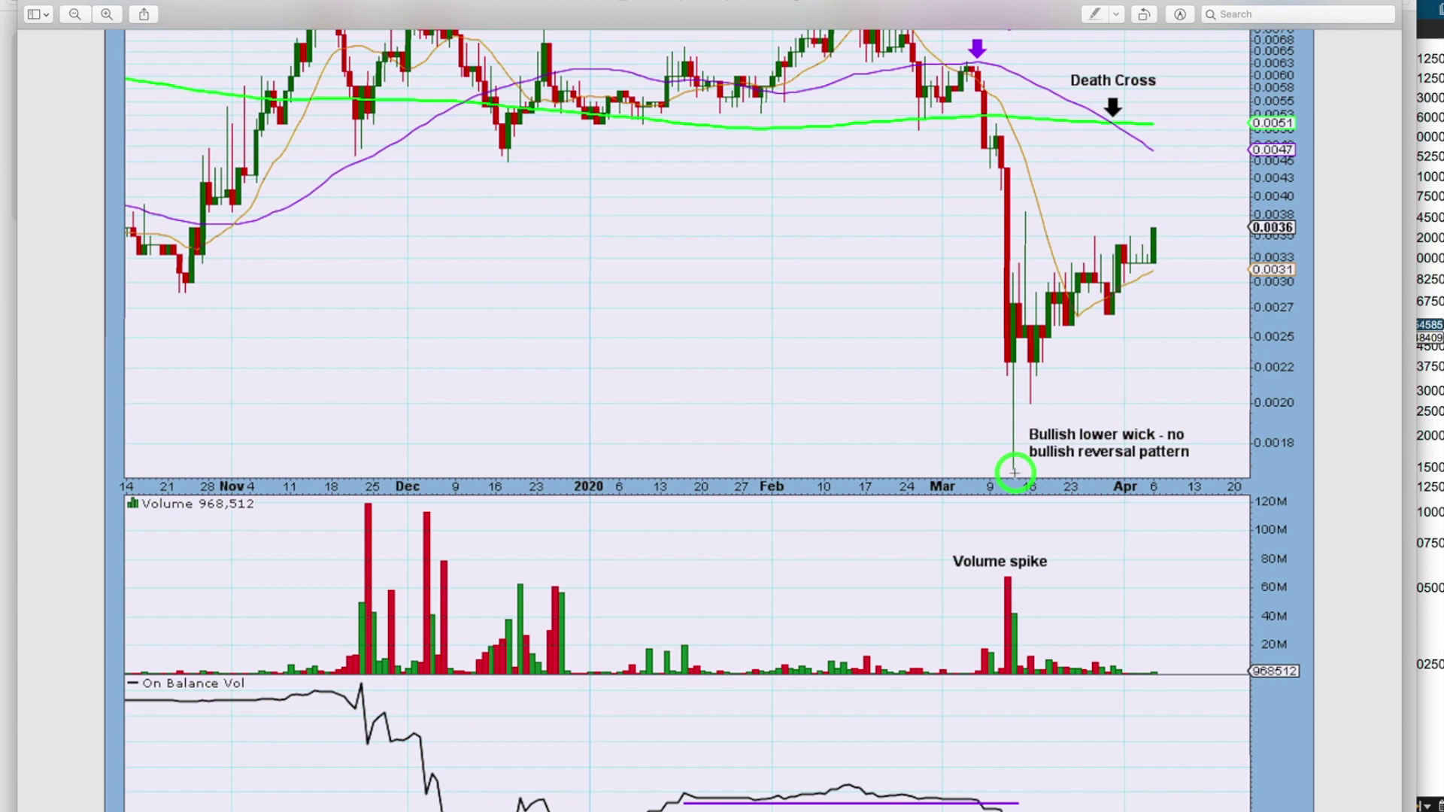
Examine the candles following the March 2020 low up to early April for a bullish reversal pattern
left_click(1017, 357)
left_click(1026, 243)
left_click(1027, 334)
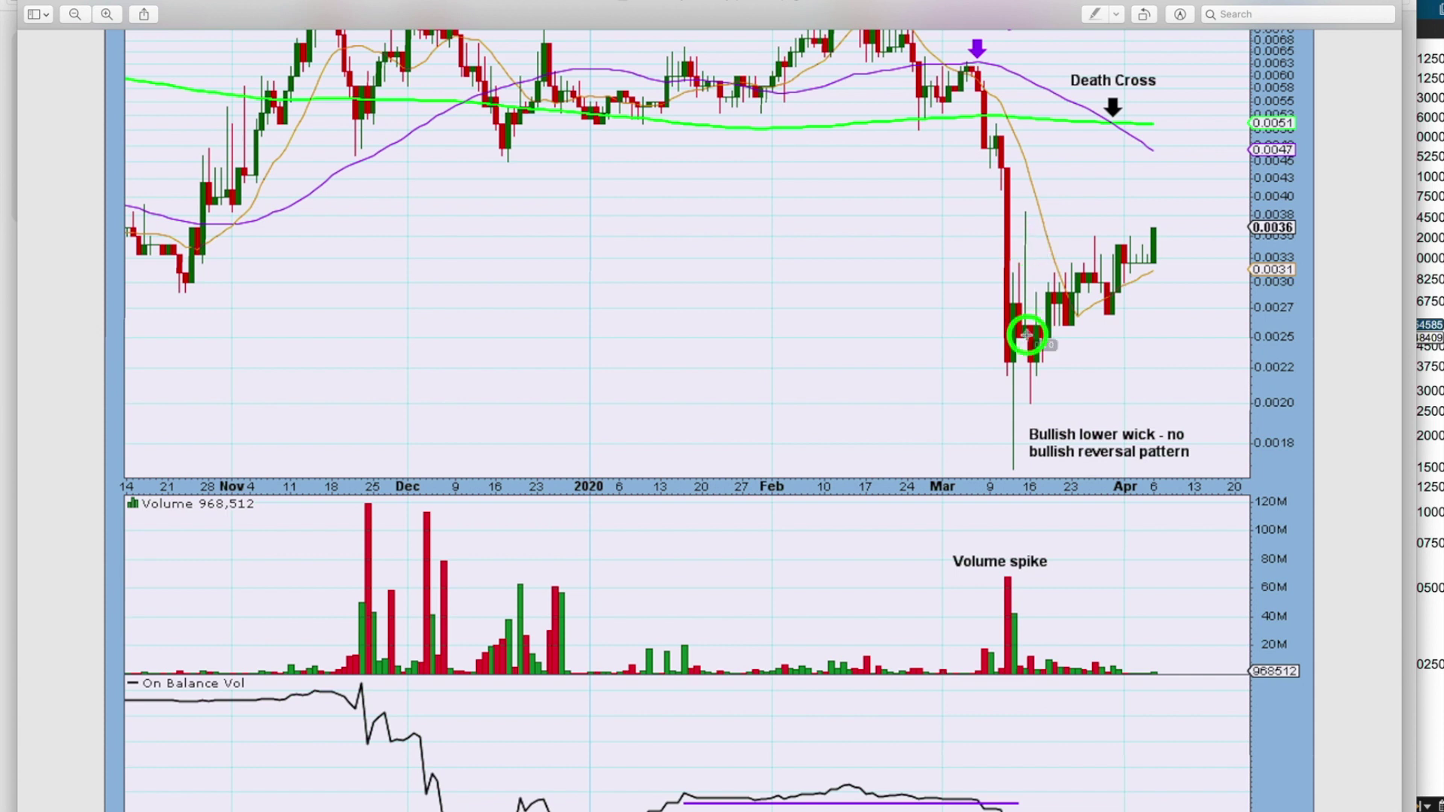
left_click(1030, 401)
left_click(1074, 328)
left_click(1116, 293)
left_click(1154, 246)
Examine the On Balance Volume trendline break in March 2020 against the price decline and the moving averages
scroll(928, 497, "down", 5)
left_click(980, 619)
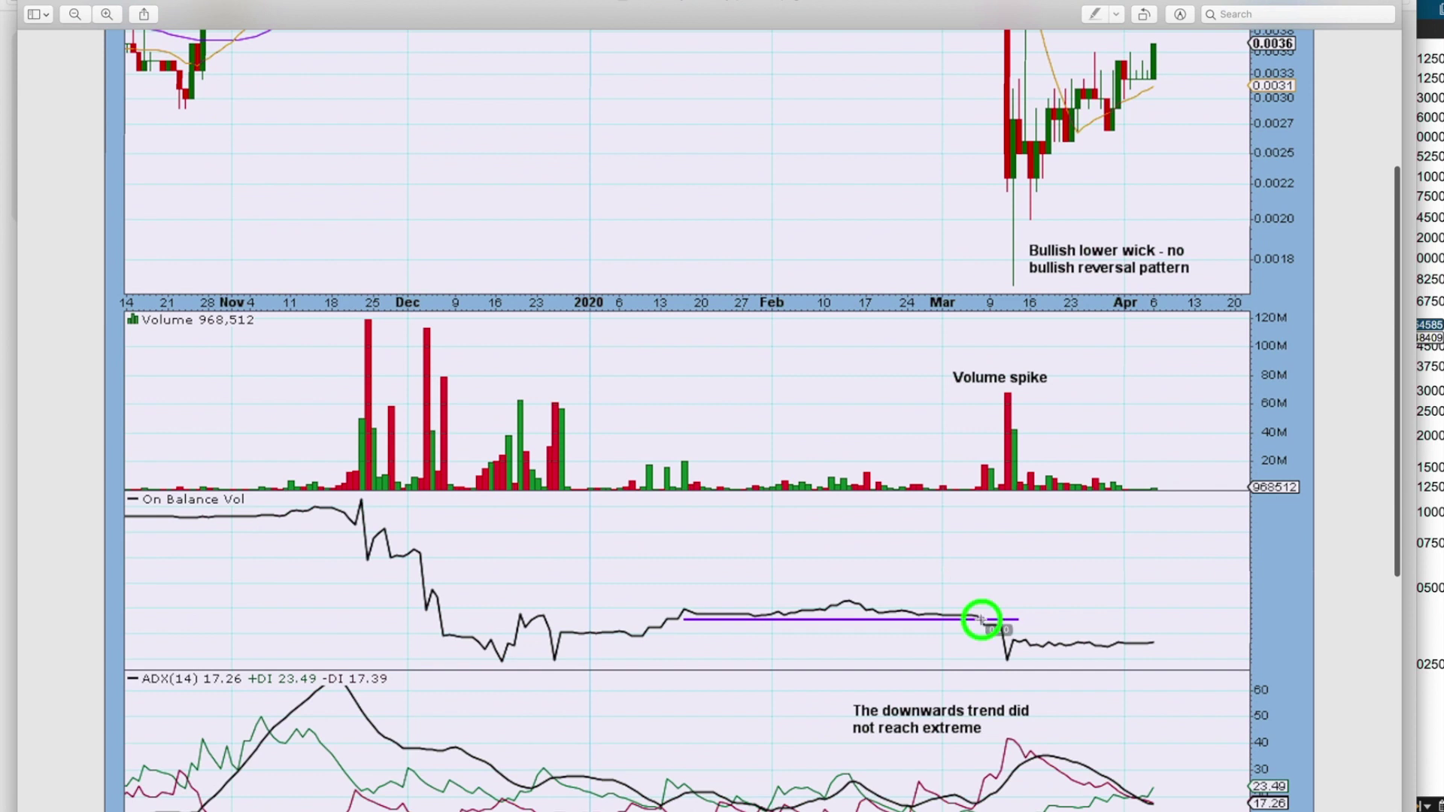
scroll(931, 266, "up", 8)
left_click(979, 172)
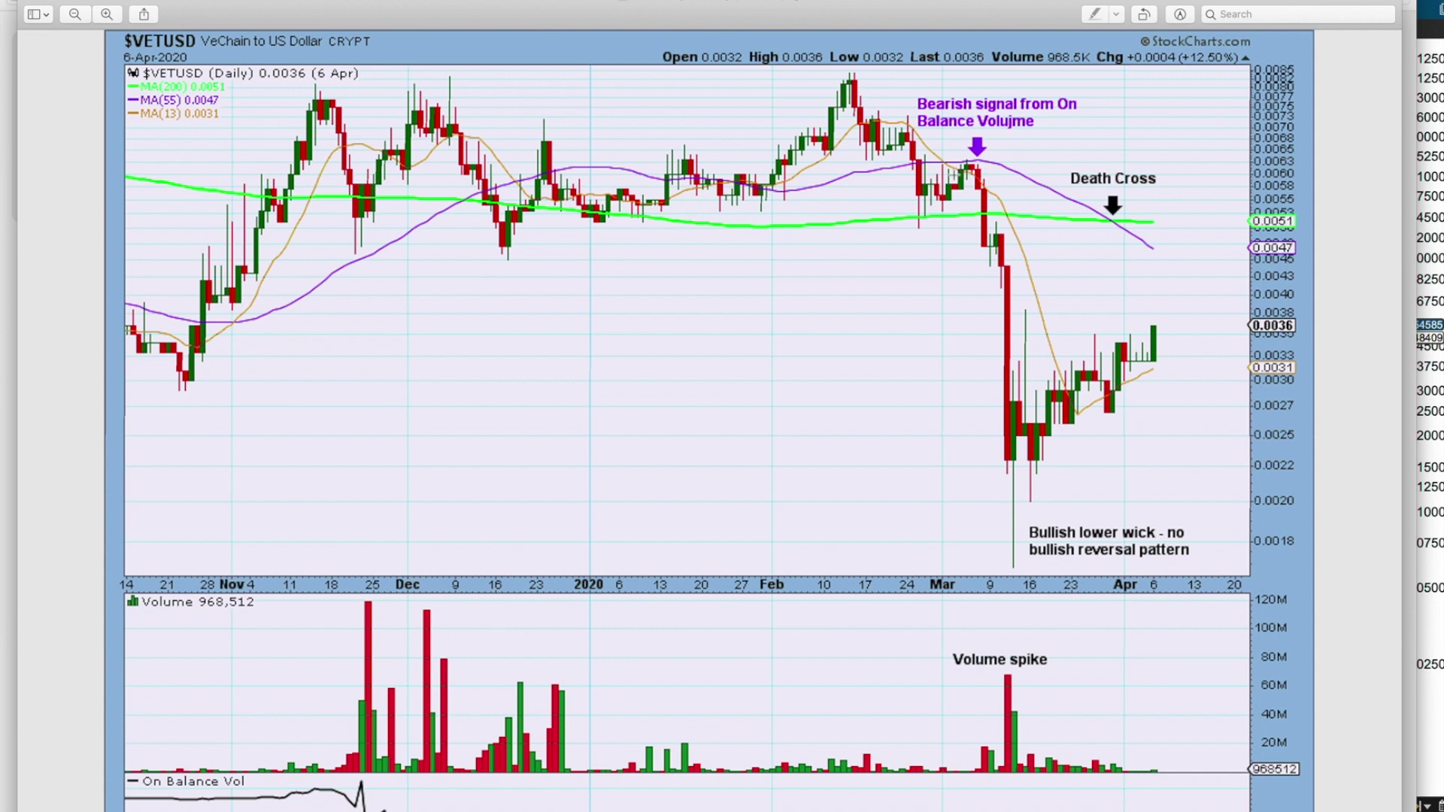
left_click(331, 233)
left_click(585, 217)
left_click(834, 206)
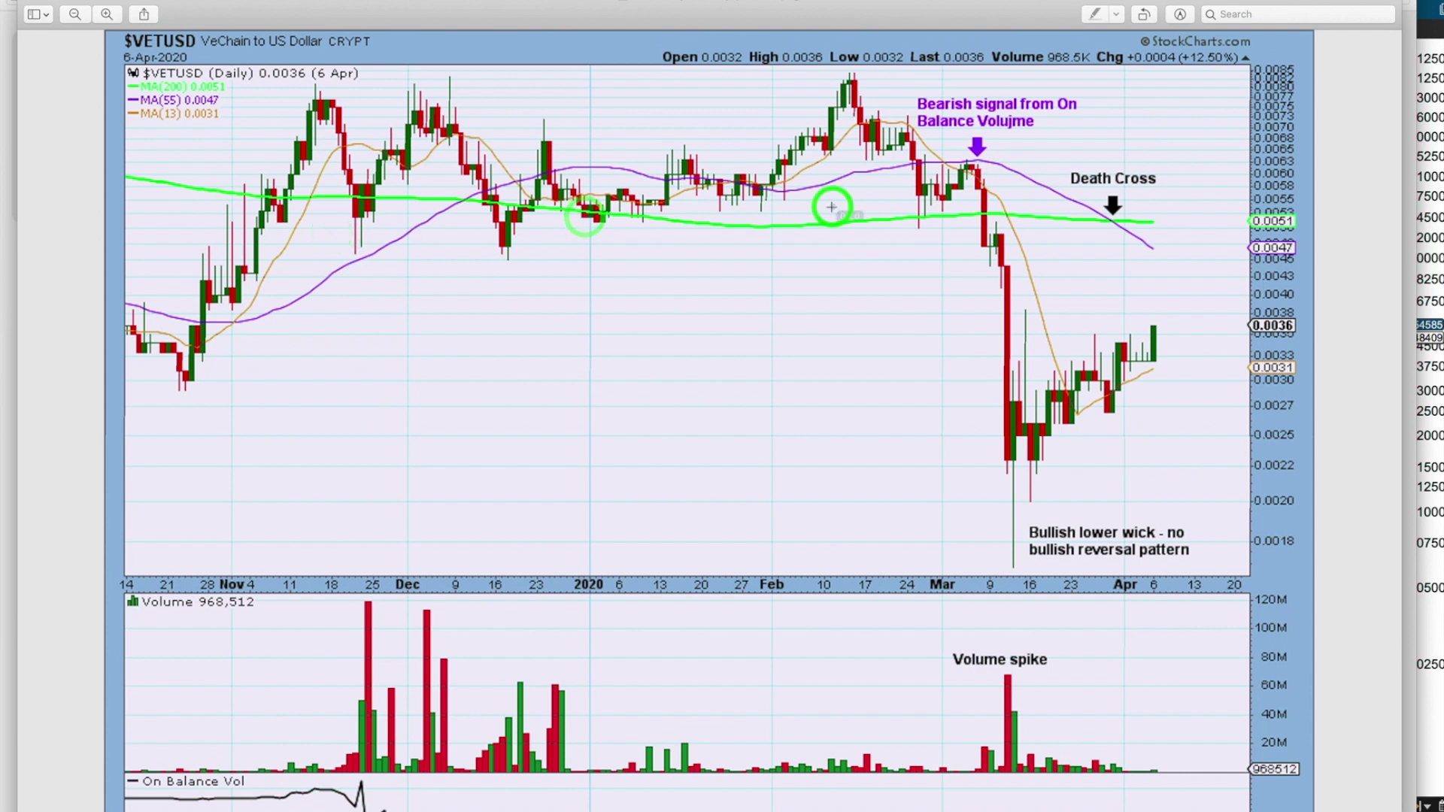
left_click(1000, 258)
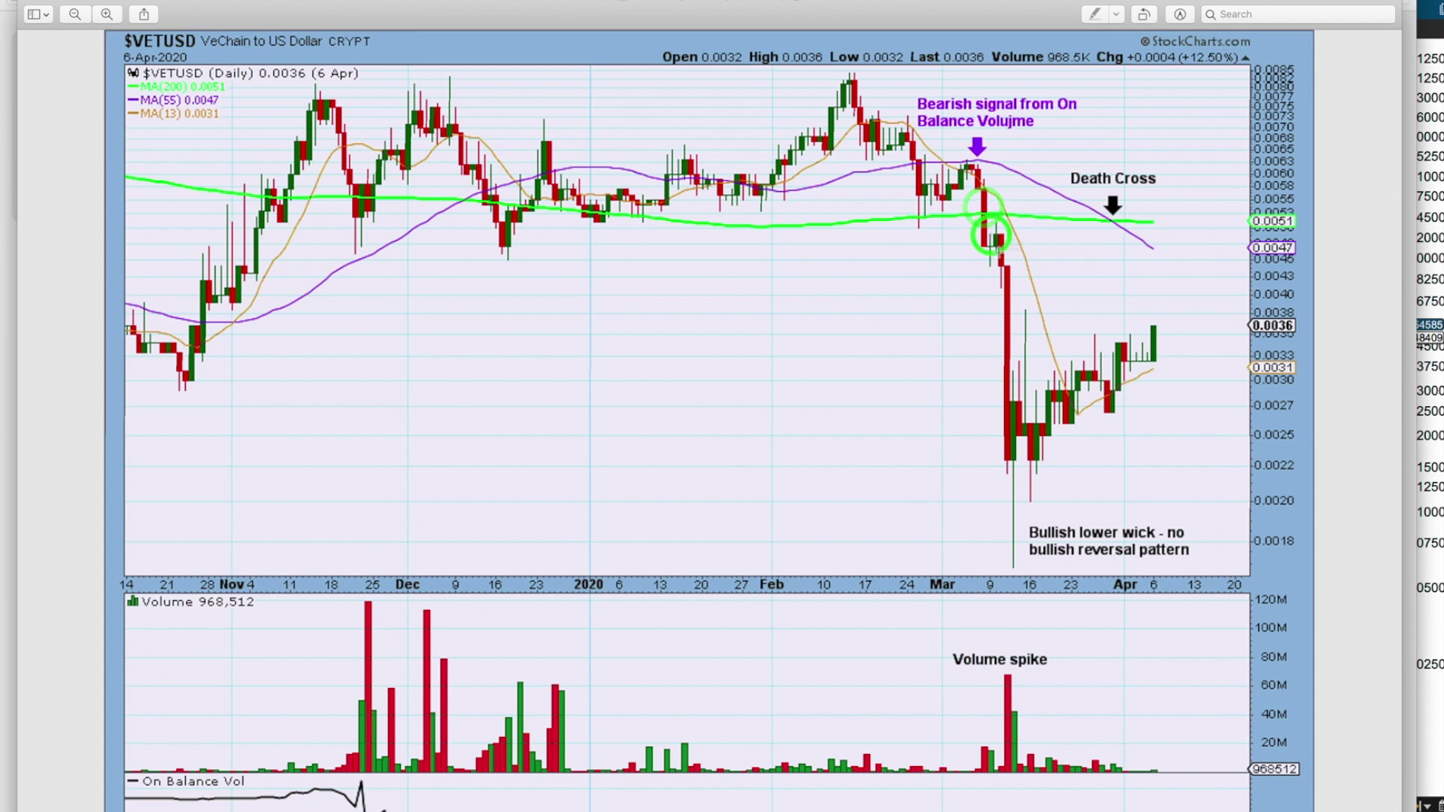
scroll(1005, 258, "down", 2)
scroll(1005, 258, "down", 5)
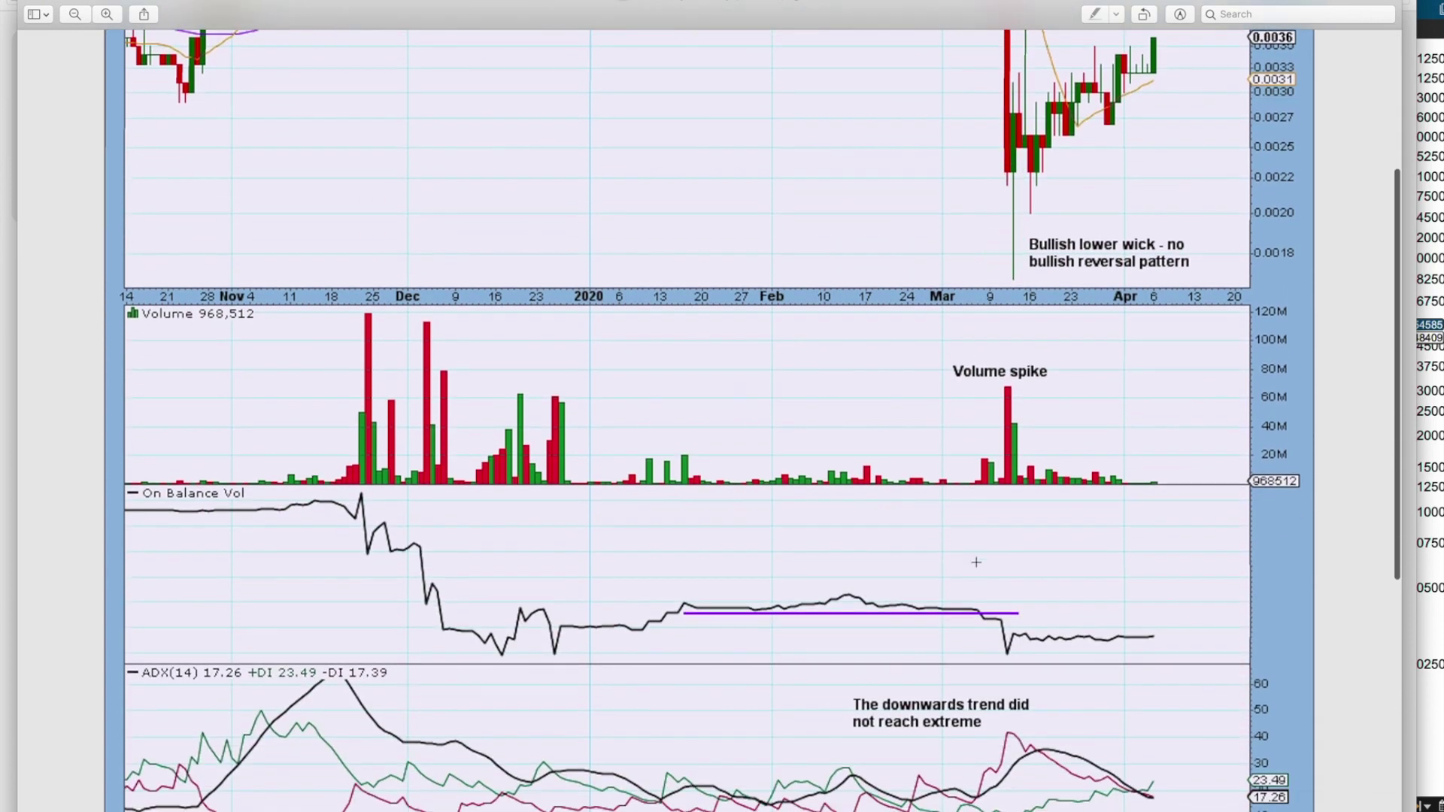
left_click(981, 612)
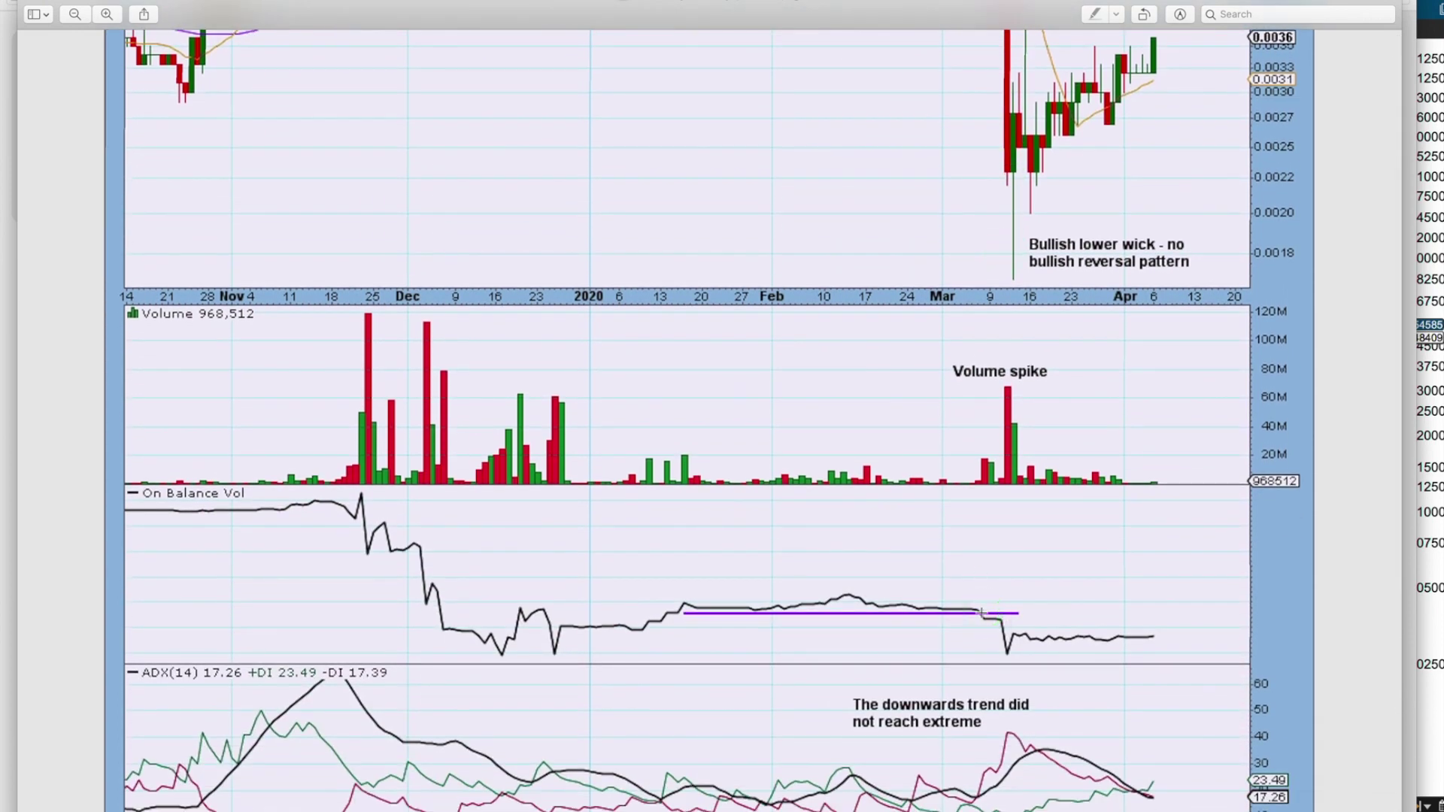